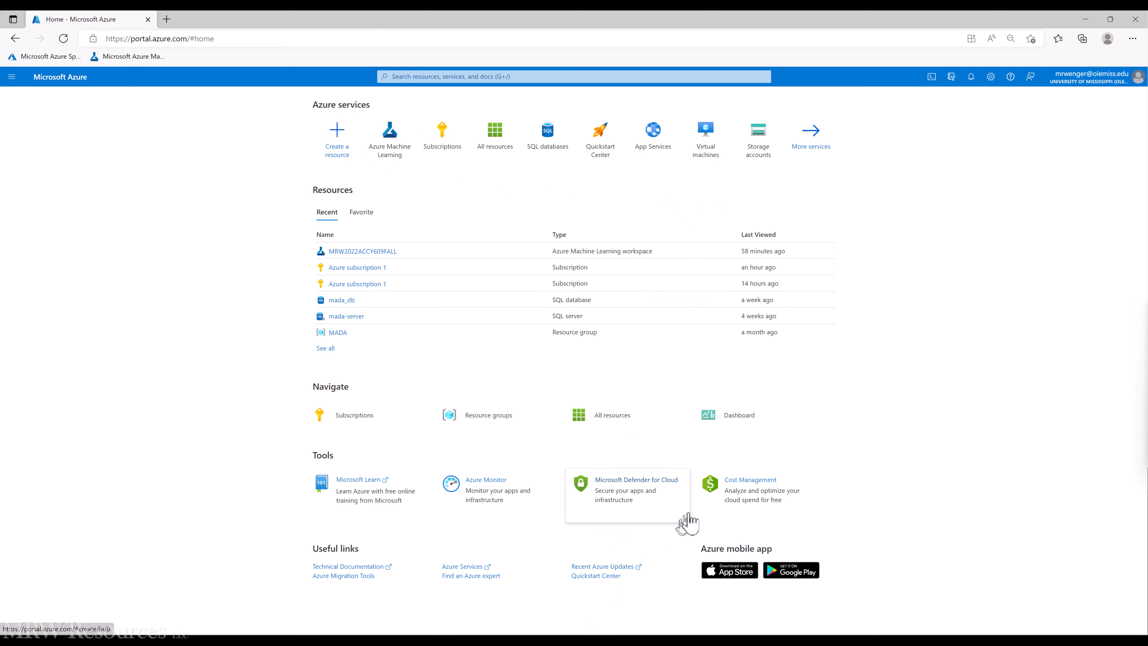
View the full list of Azure services and the Azure Machine Learning workspace list, returning to the portal home page.
left_click(815, 149)
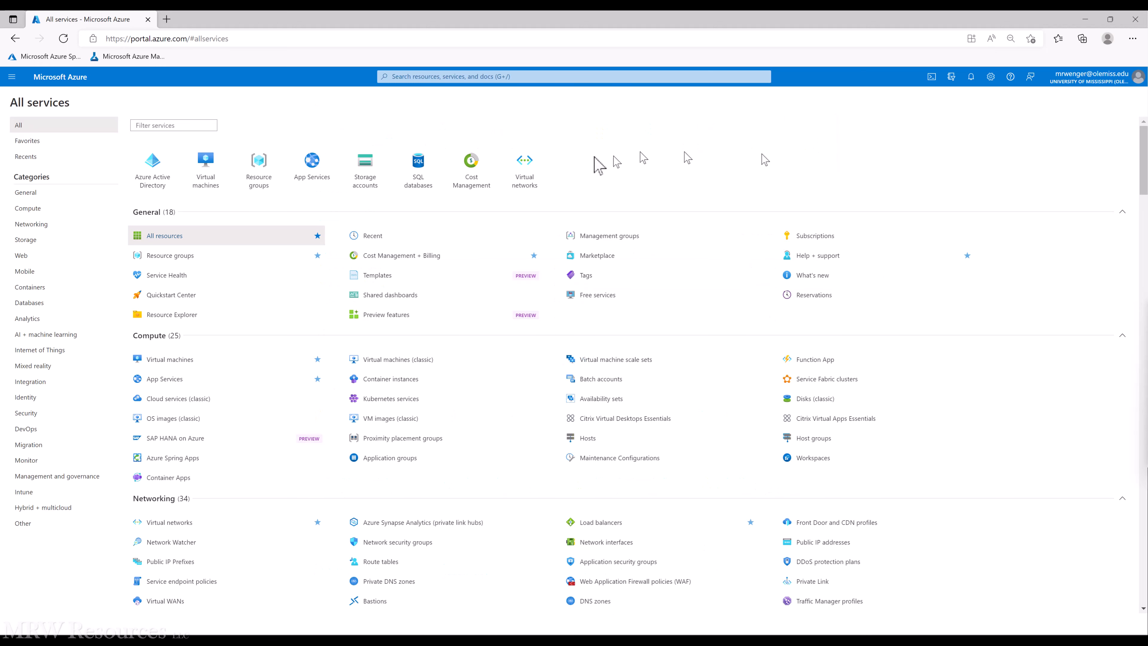
left_click(16, 38)
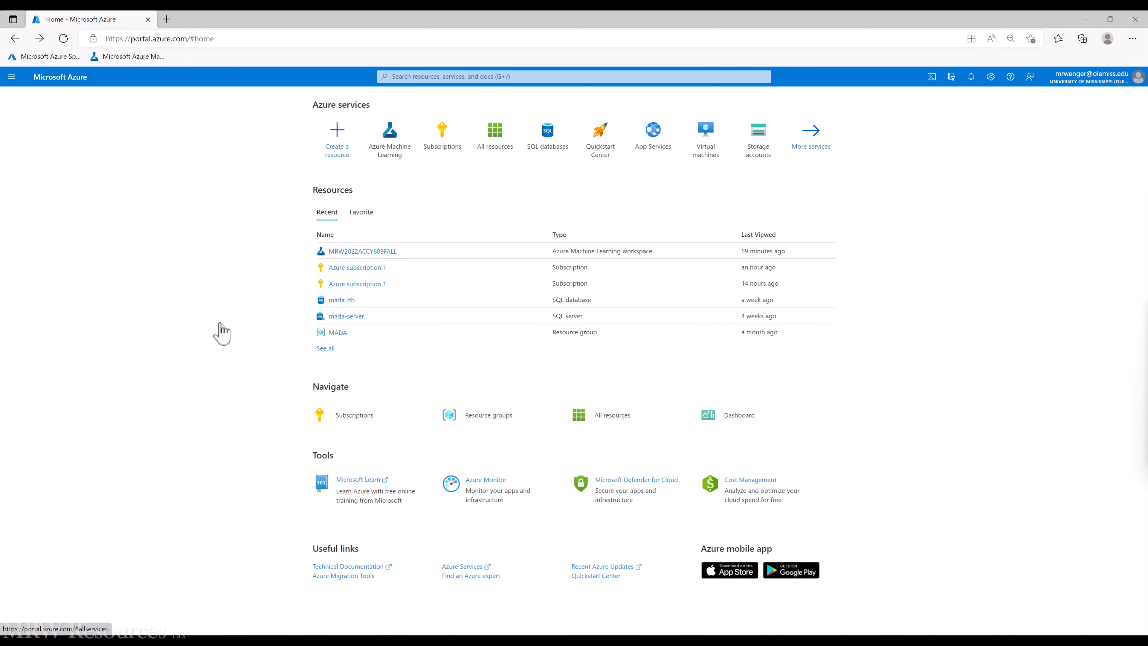
left_click(397, 142)
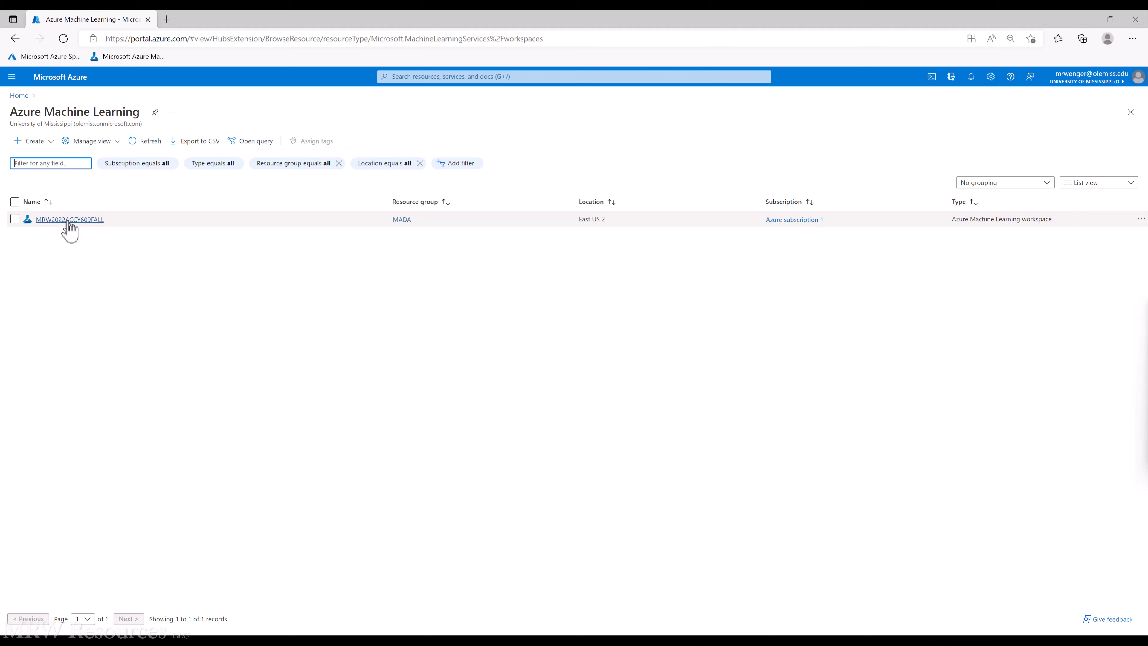
left_click(10, 42)
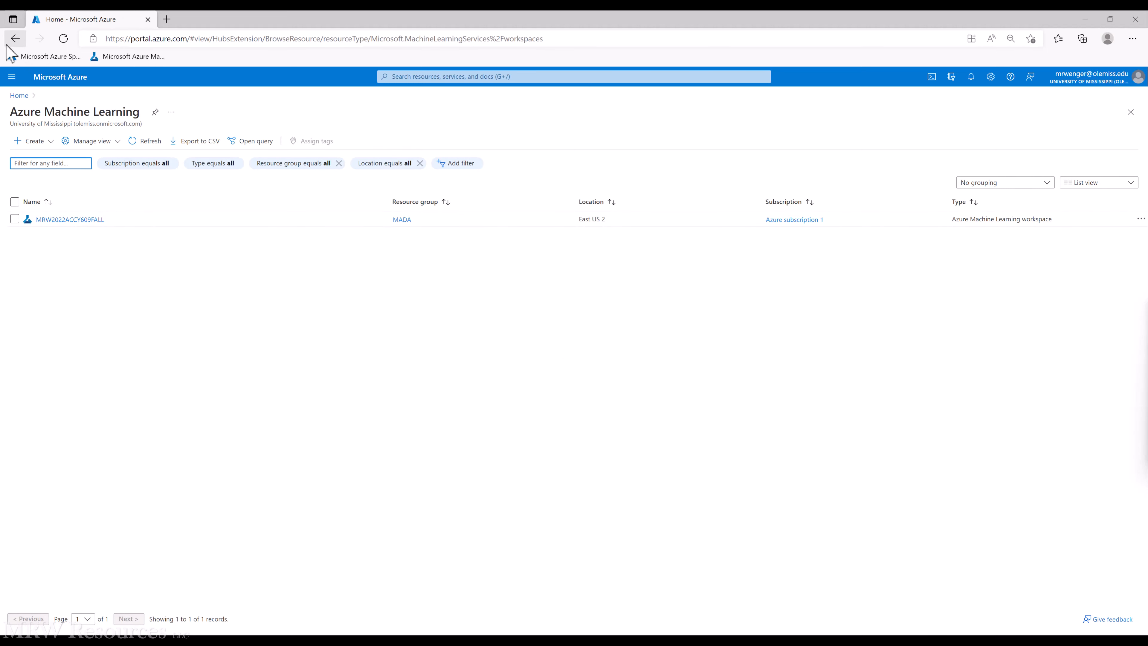
left_click(15, 38)
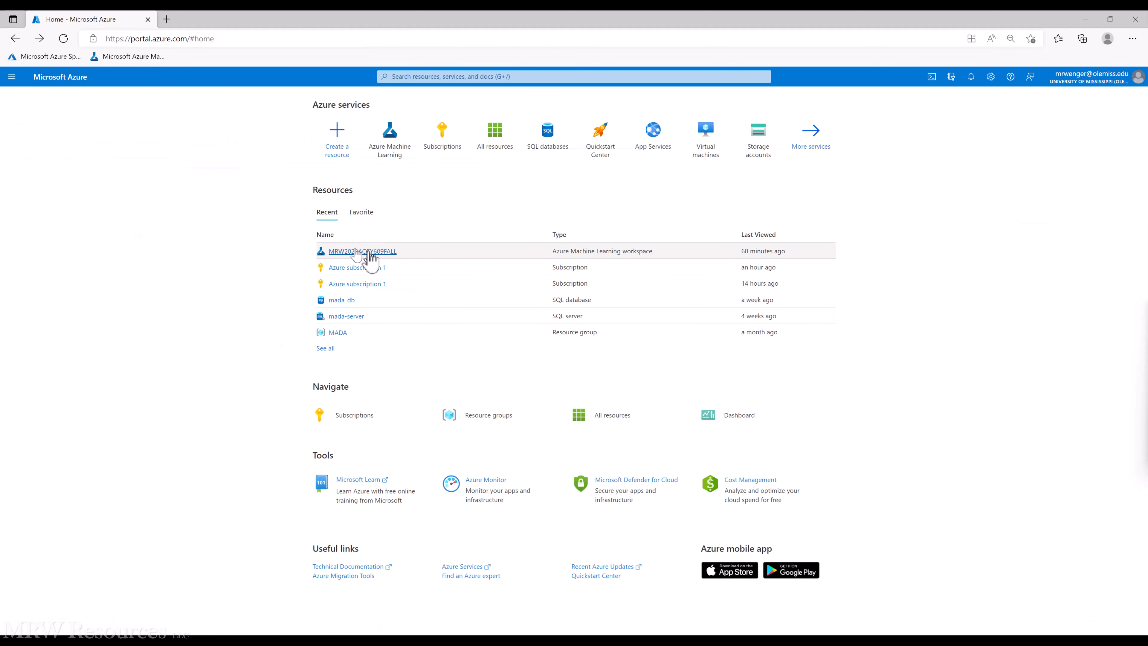
Open the MRW2022ACCY609FALL machine learning workspace and launch Azure Machine Learning Studio from it.
mouse_move(367, 252)
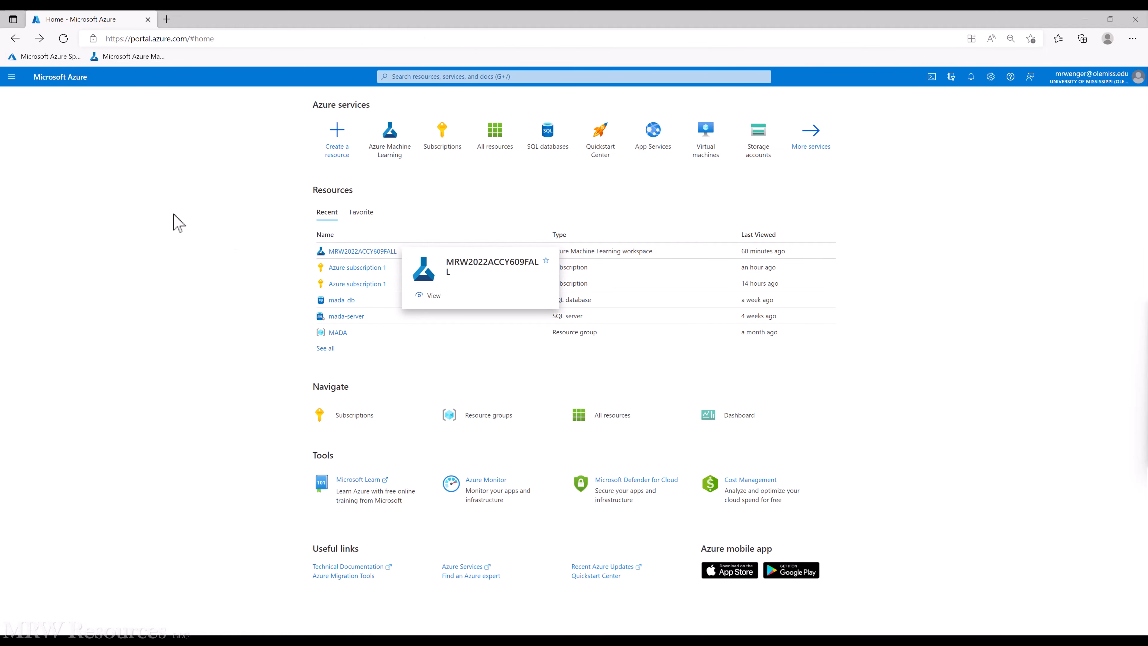
left_click(346, 252)
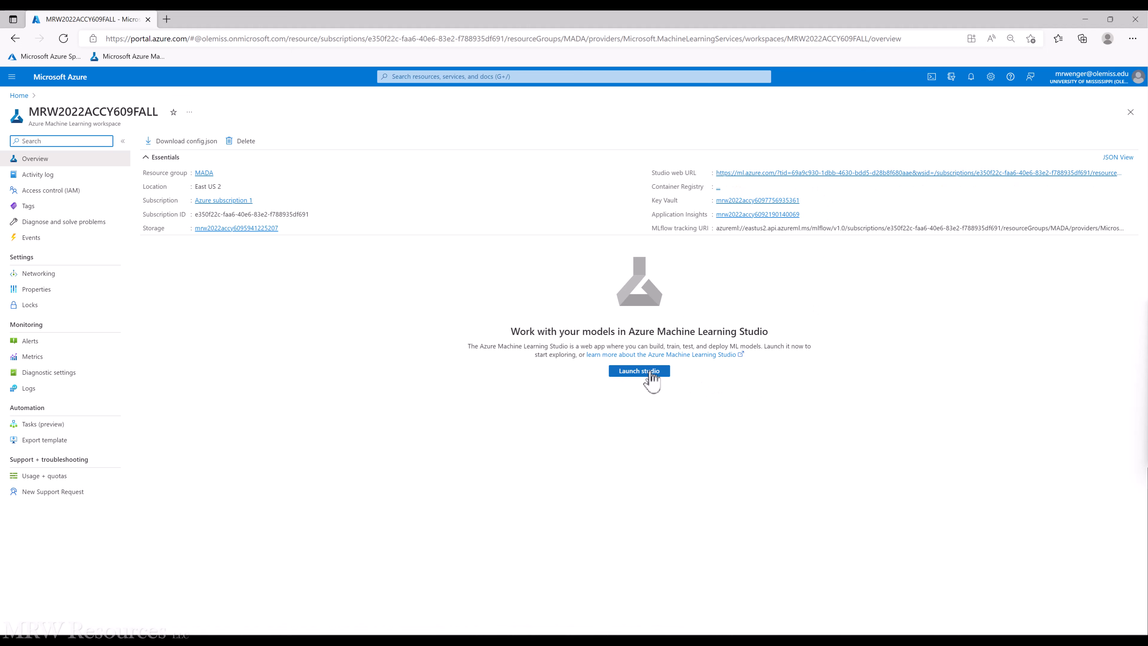
left_click(631, 370)
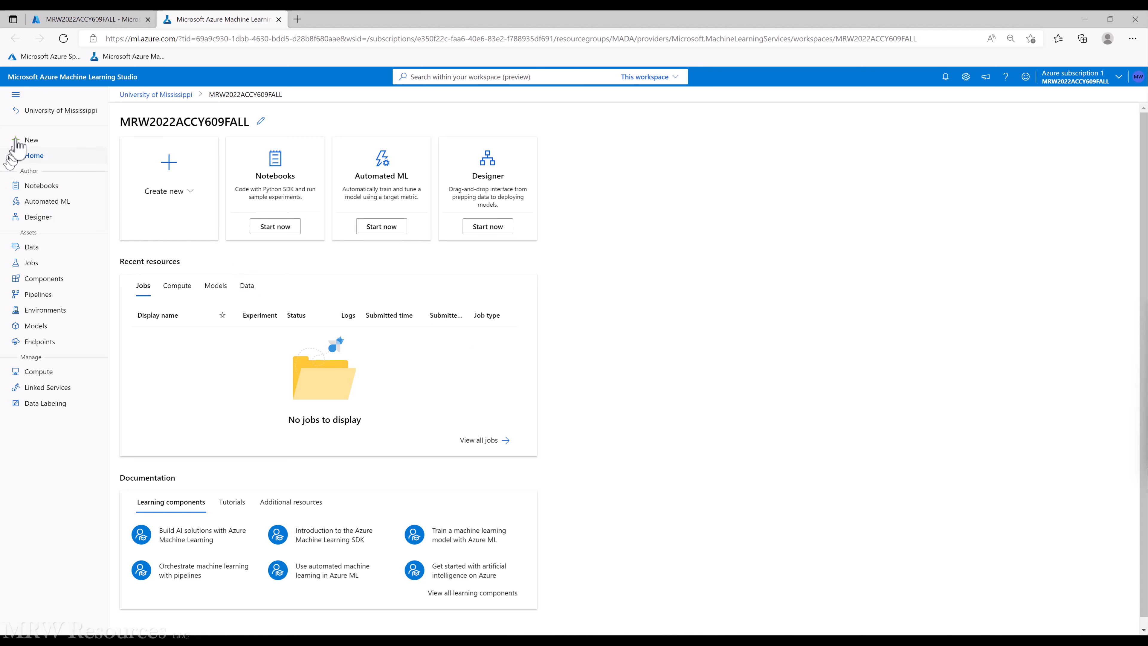
Look over the studio home page, including the Tutorials, Additional resources and Learning components documentation.
left_click(16, 95)
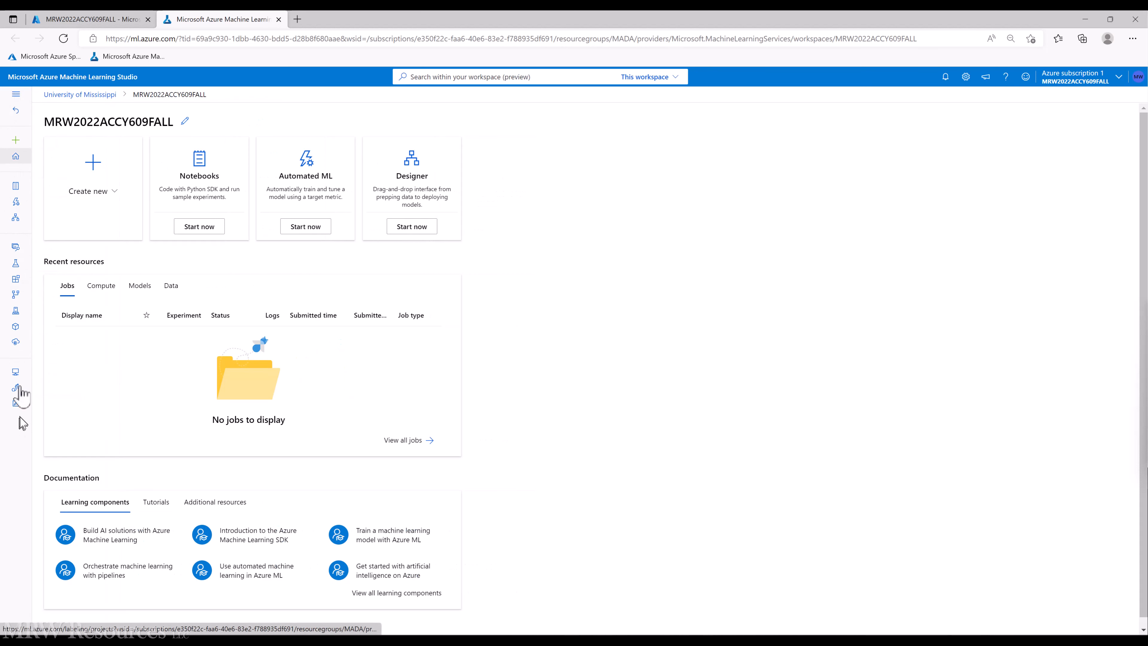
left_click(15, 95)
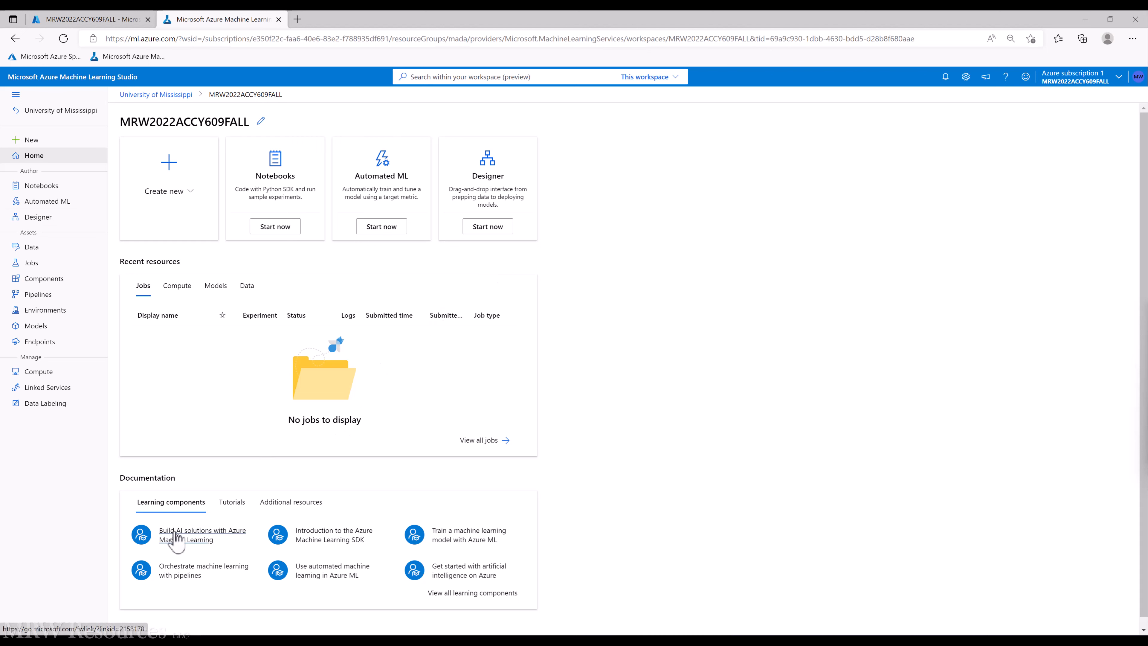
scroll(253, 598, "down", 1)
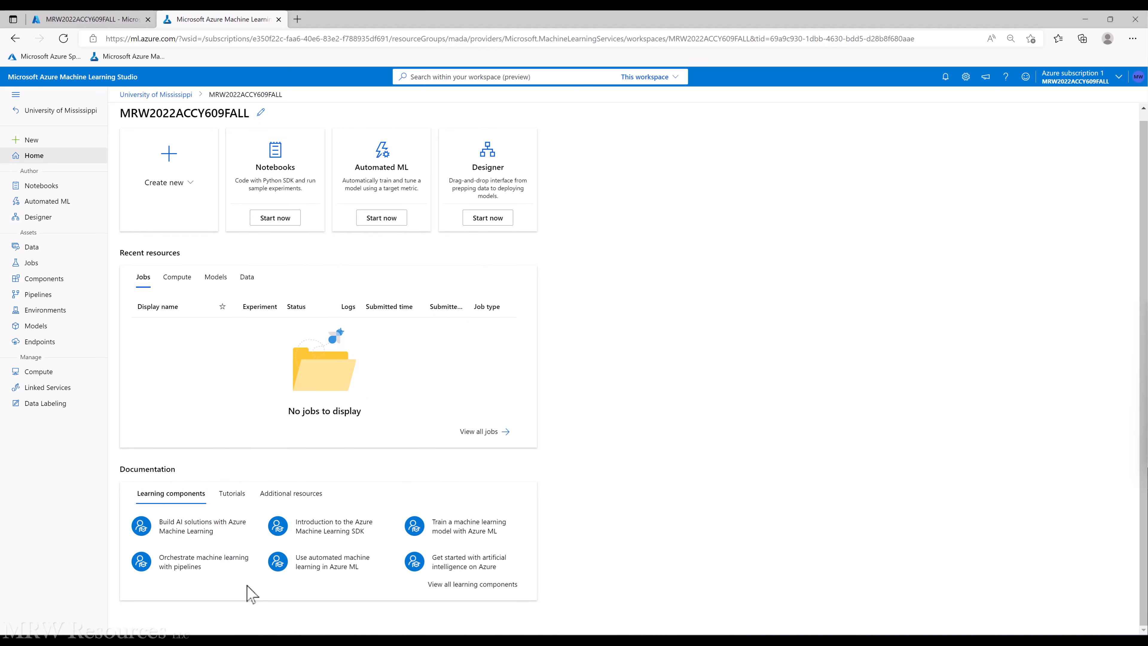
scroll(250, 592, "up", 1)
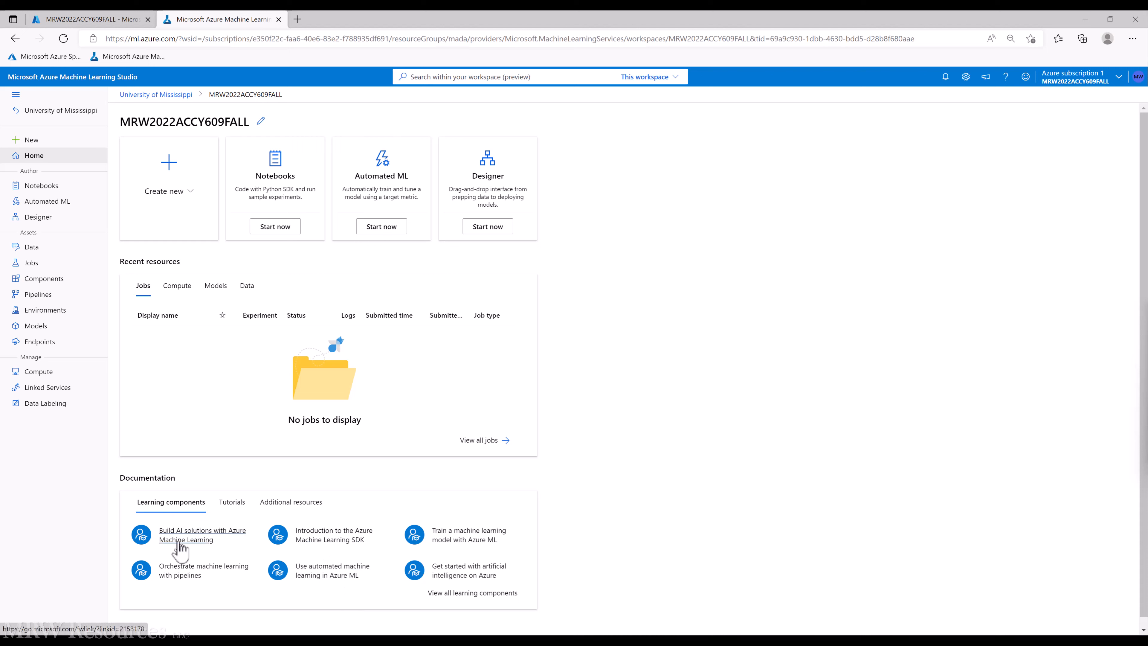
left_click(234, 504)
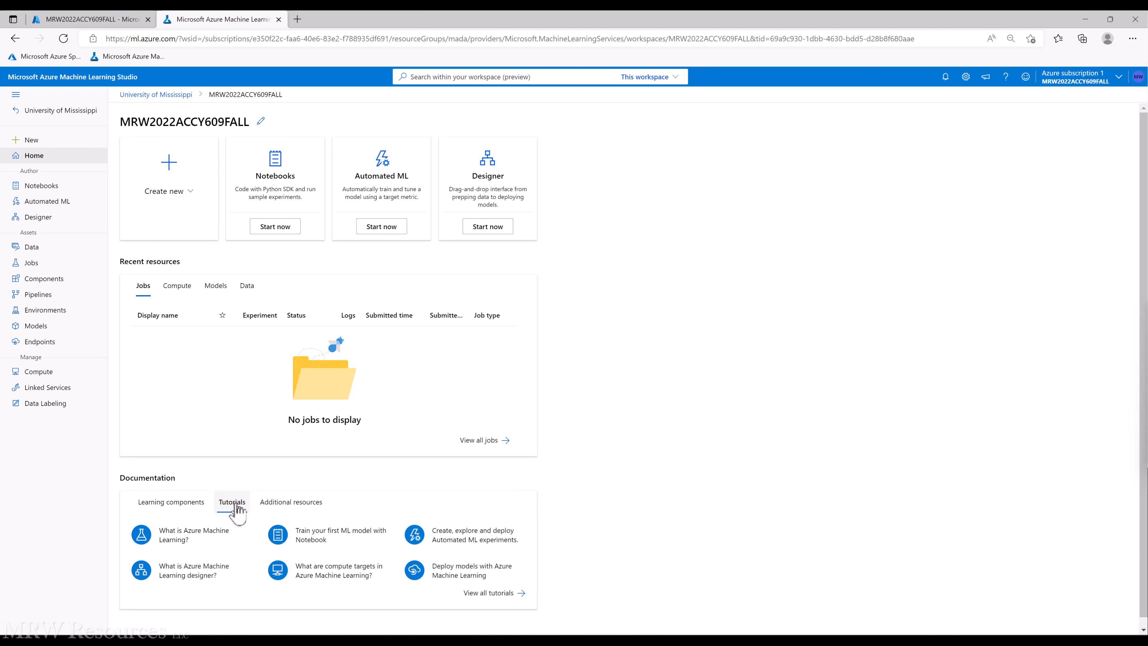
left_click(294, 503)
left_click(171, 505)
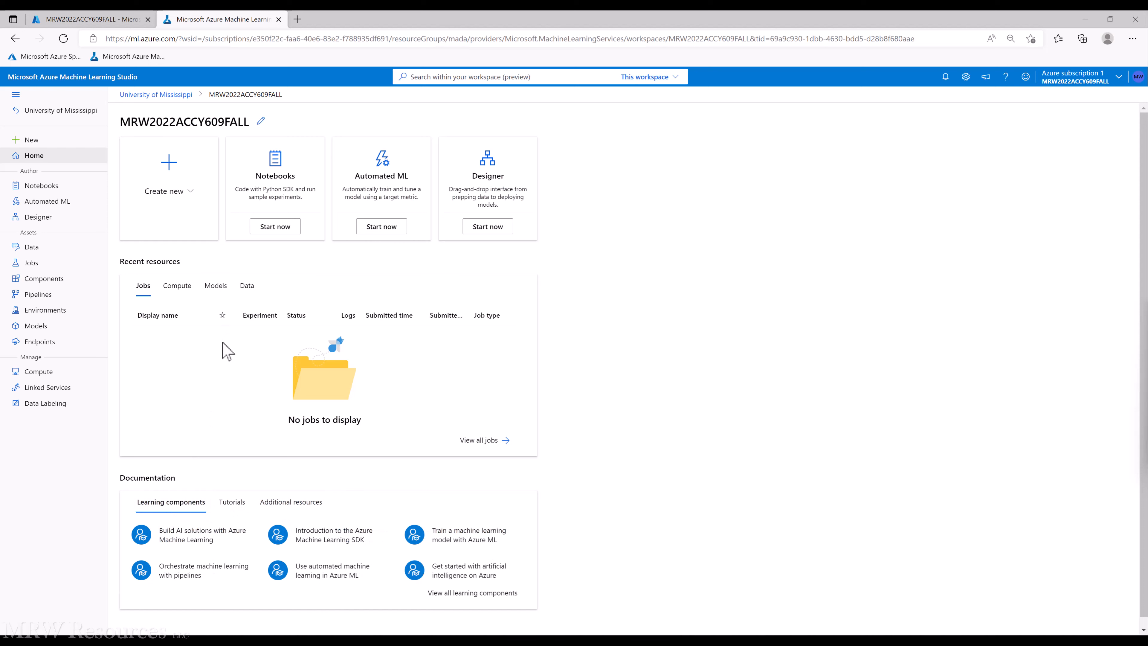
Create a new pipeline in the Designer using classic prebuilt components, and view its component categories and data assets.
left_click(488, 228)
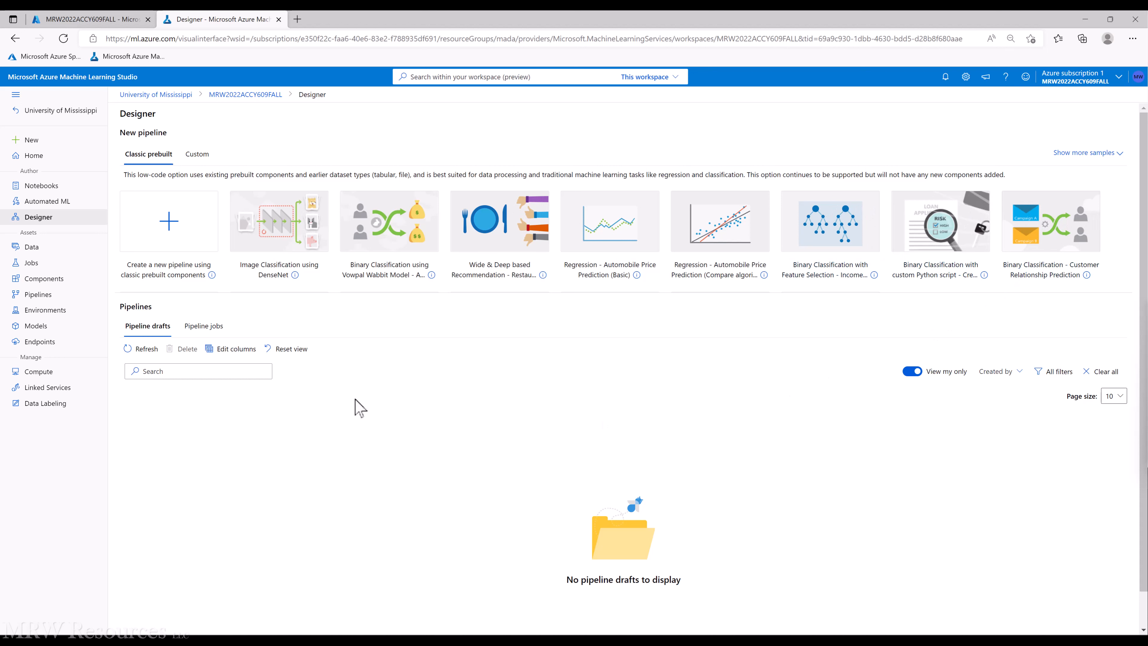
left_click(150, 233)
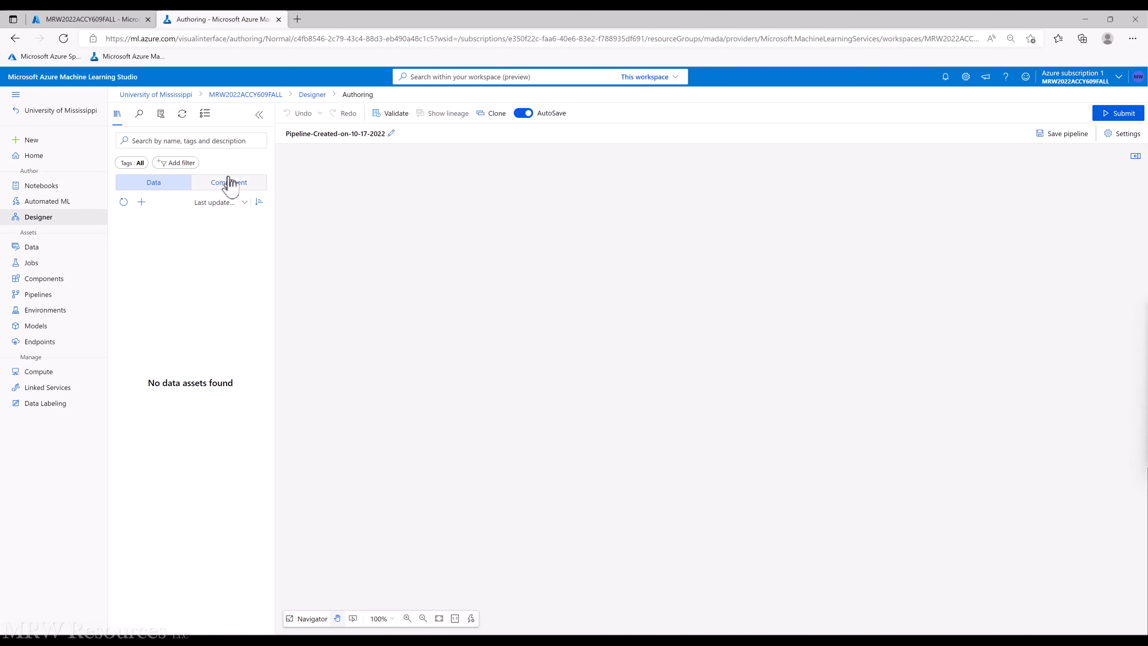
left_click(235, 184)
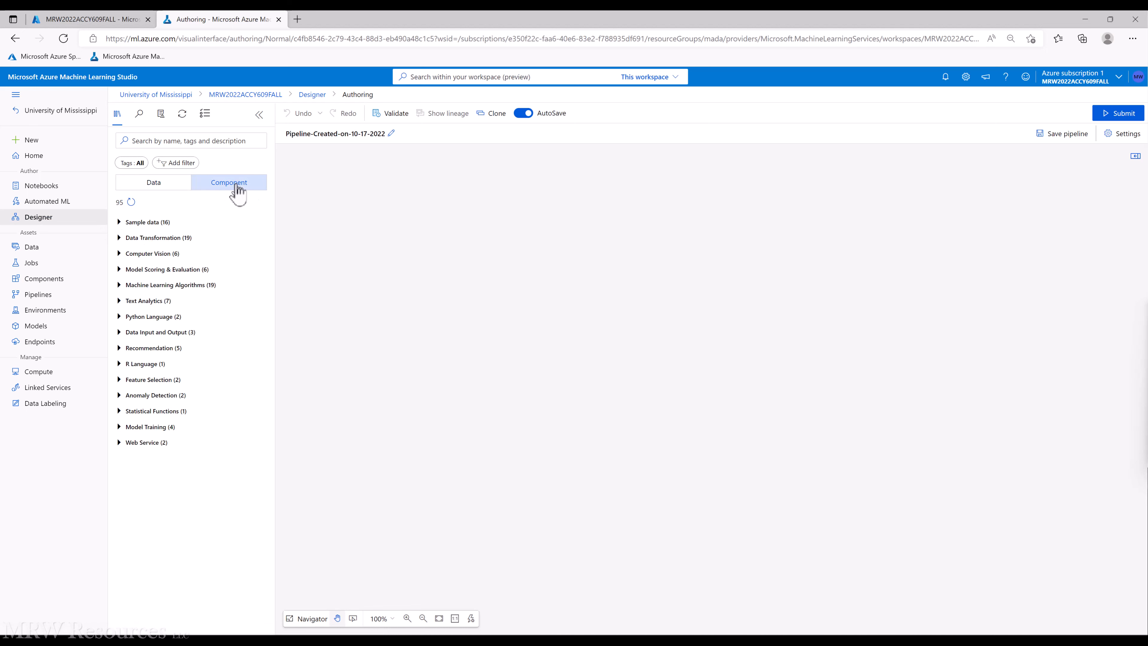
left_click(128, 185)
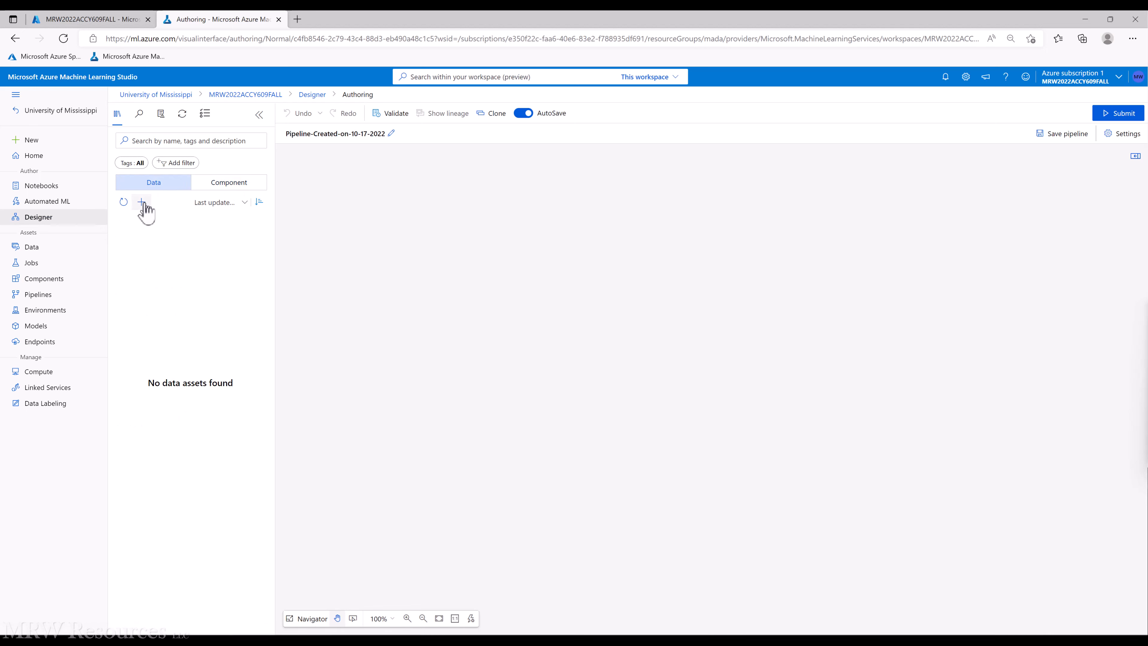
Start a Tabular data asset named InsuranceMRW with the description "Insurance data set uploaded from CSV file".
left_click(141, 202)
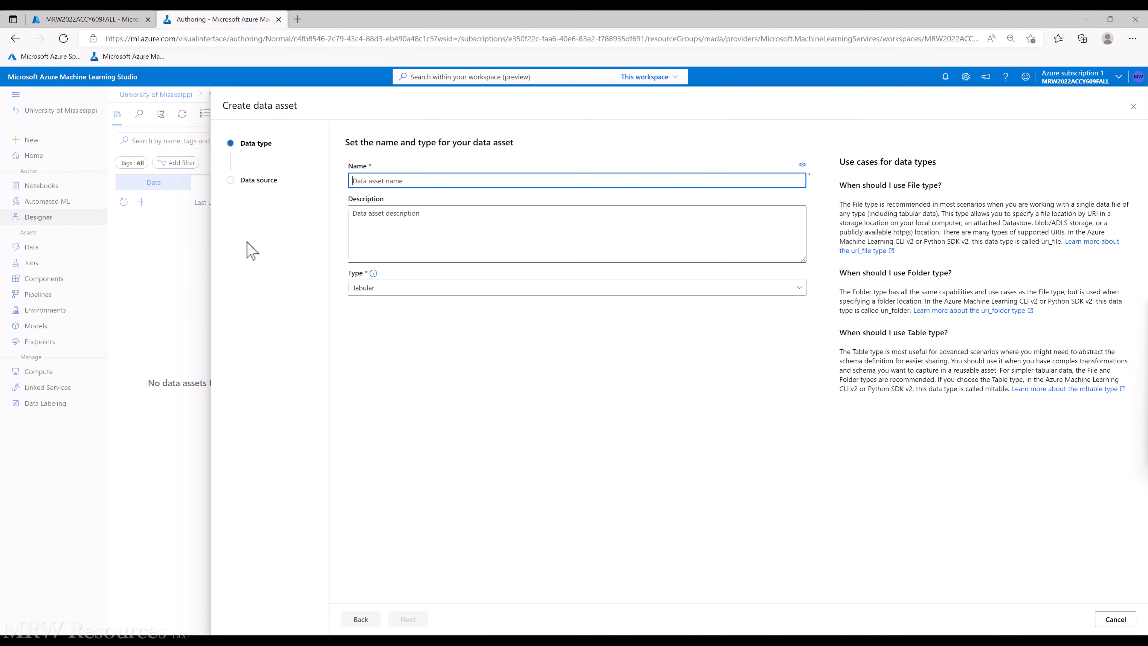
type("Insurance")
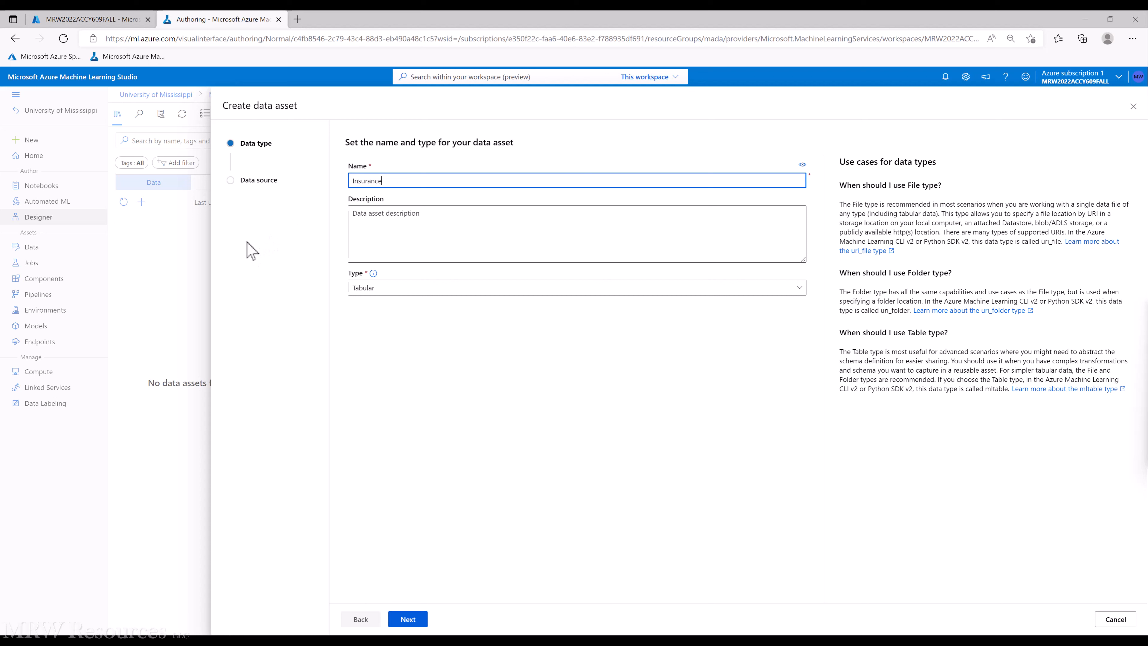
type("MRW")
left_click(367, 226)
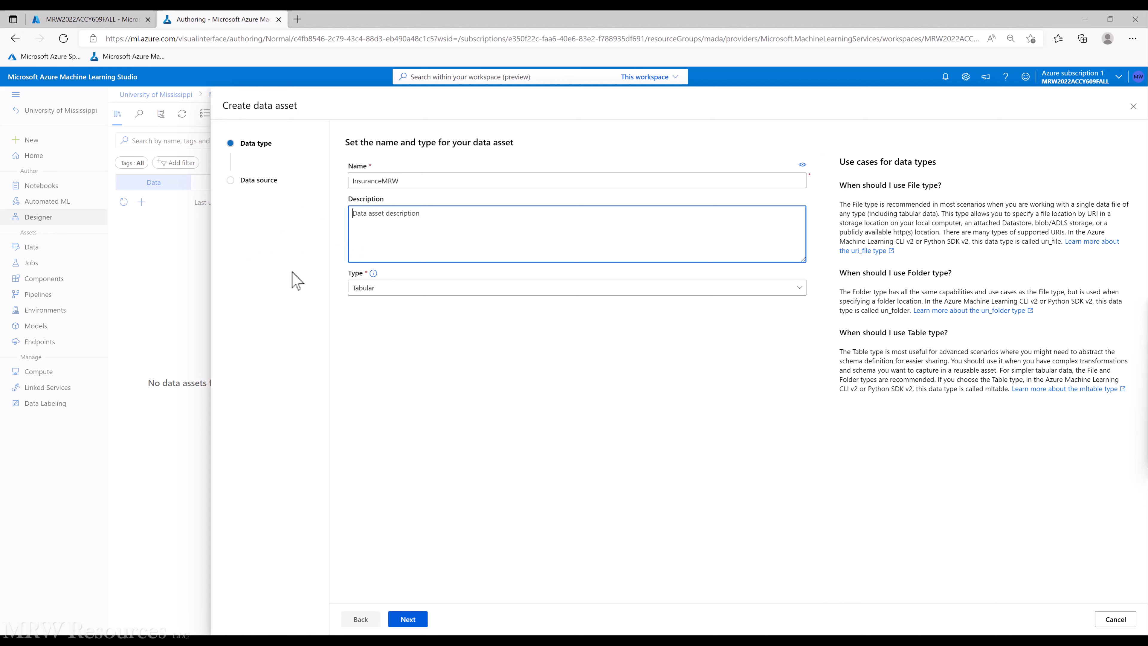
type("Insurance data set uploaded from CSV file")
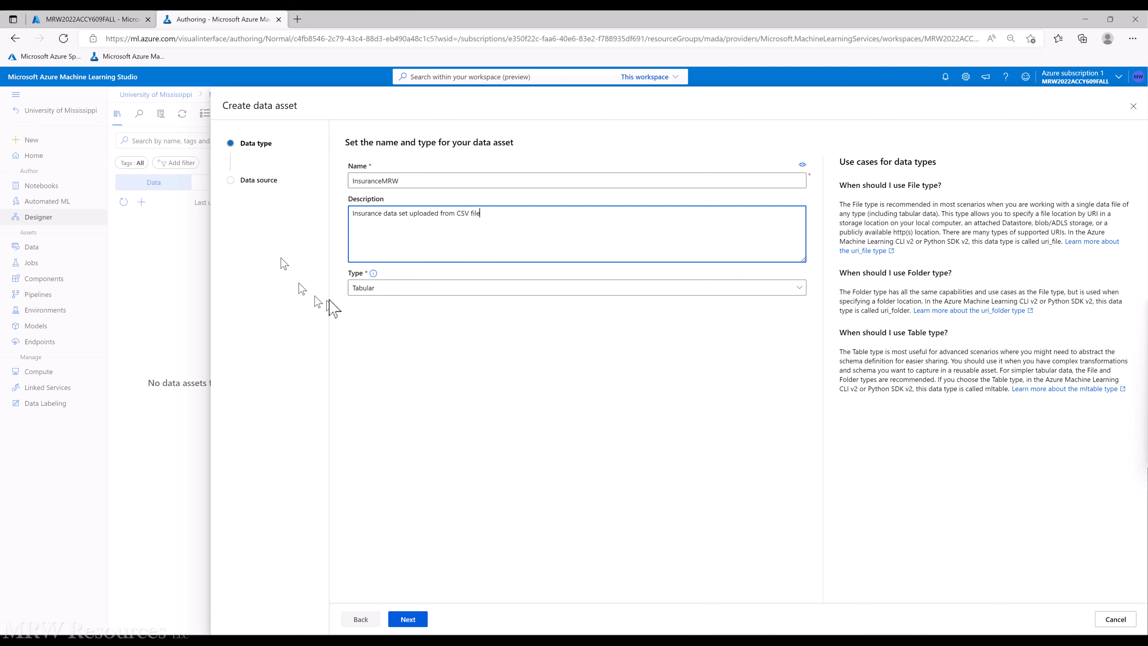
left_click(363, 293)
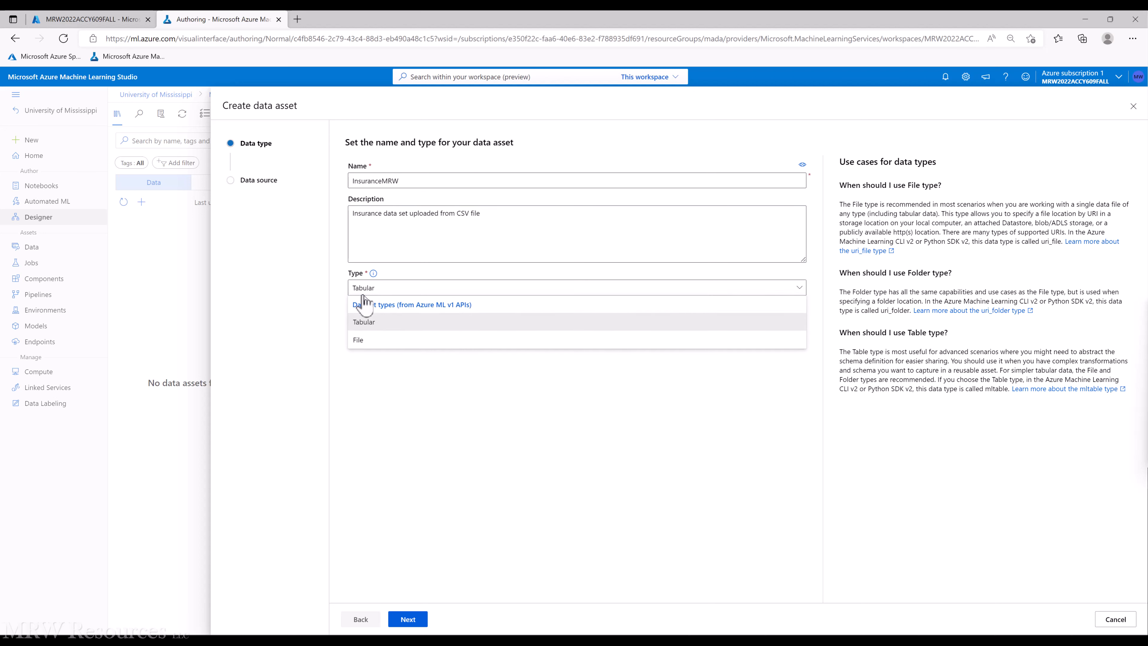
left_click(372, 323)
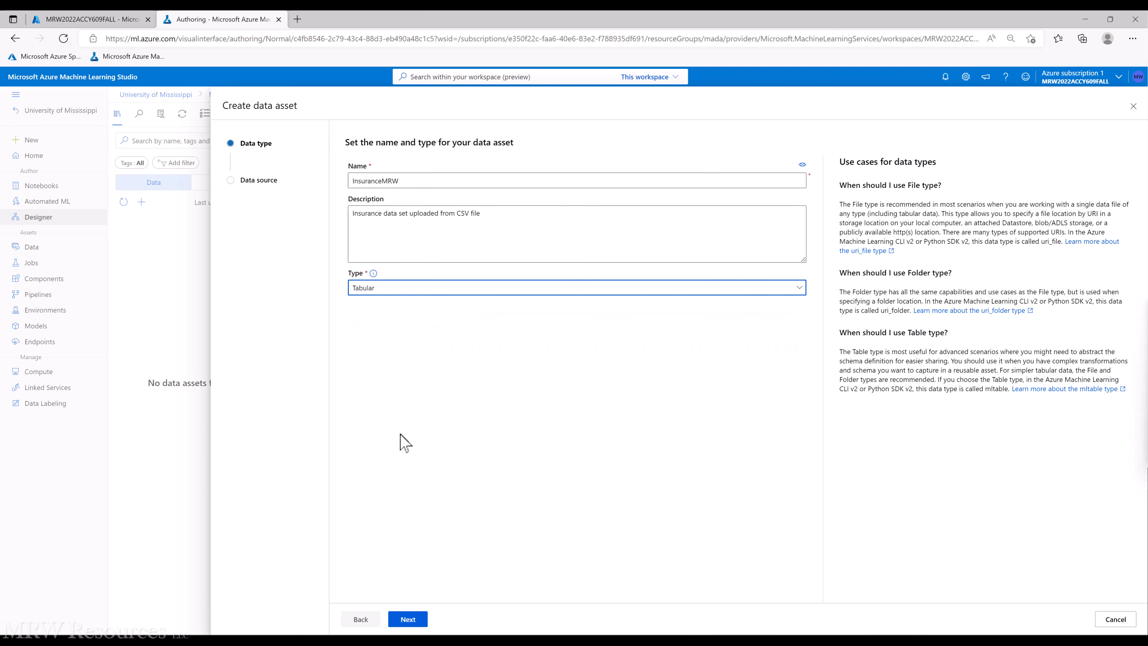
left_click(413, 621)
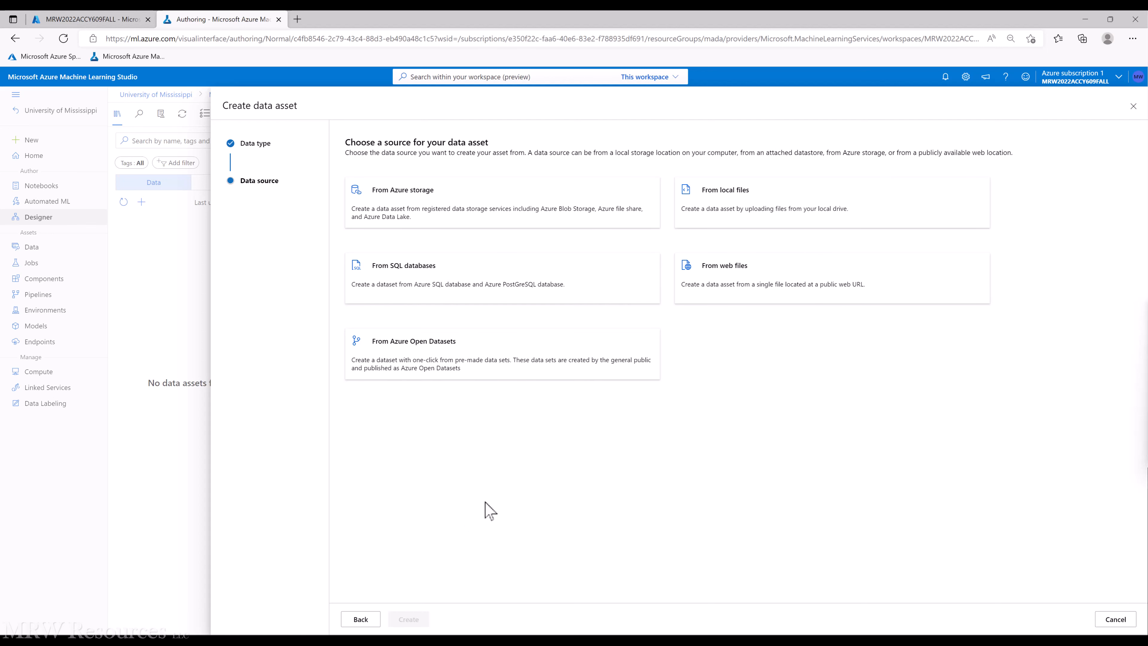
Source the data asset from local files and accept the Azure Blob Storage datastore workspaceblobstore.
left_click(784, 212)
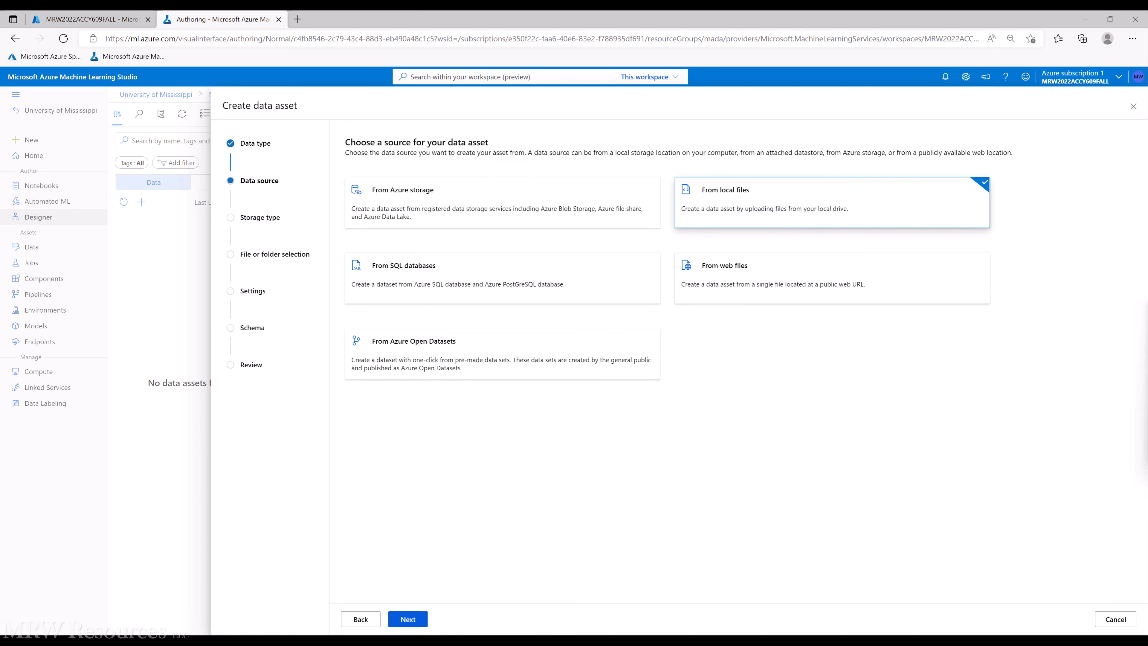
left_click(405, 622)
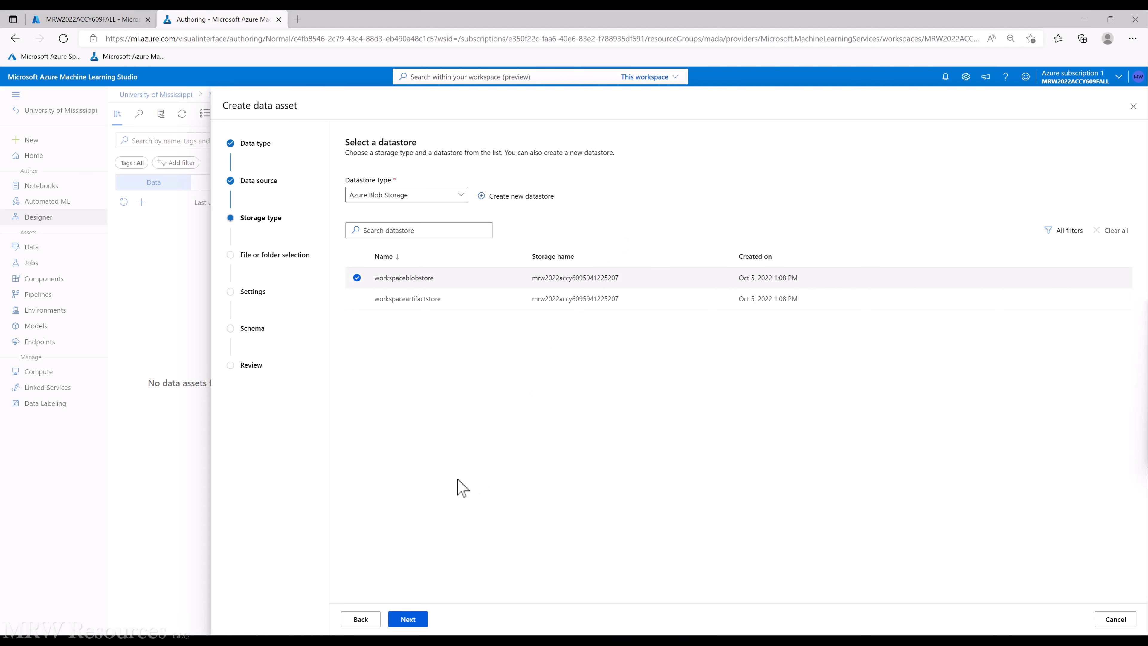
left_click(409, 620)
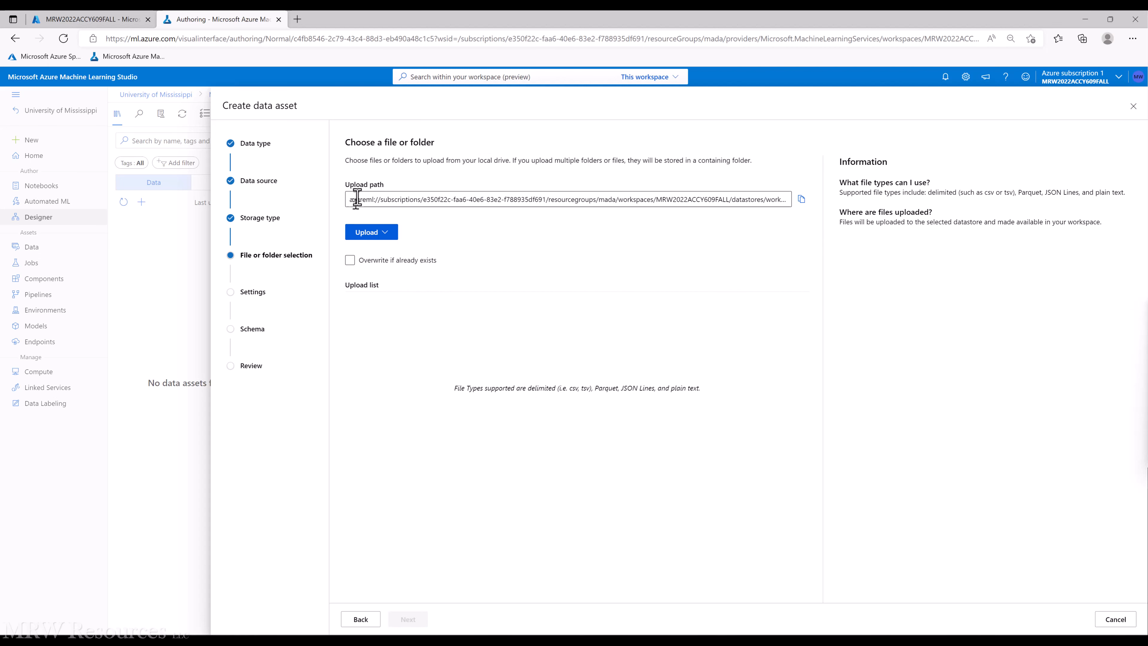
Upload Insurance.csv from the RM08 folder for the data asset, with overwriting of an existing file enabled.
left_click(380, 233)
left_click(383, 249)
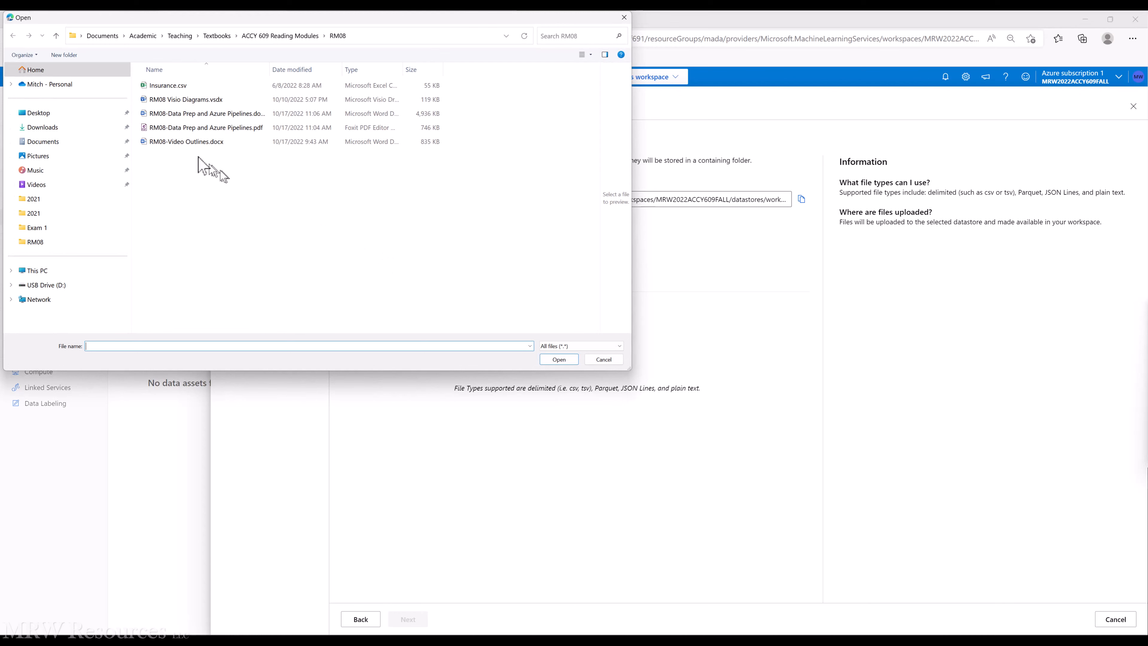
left_click(171, 85)
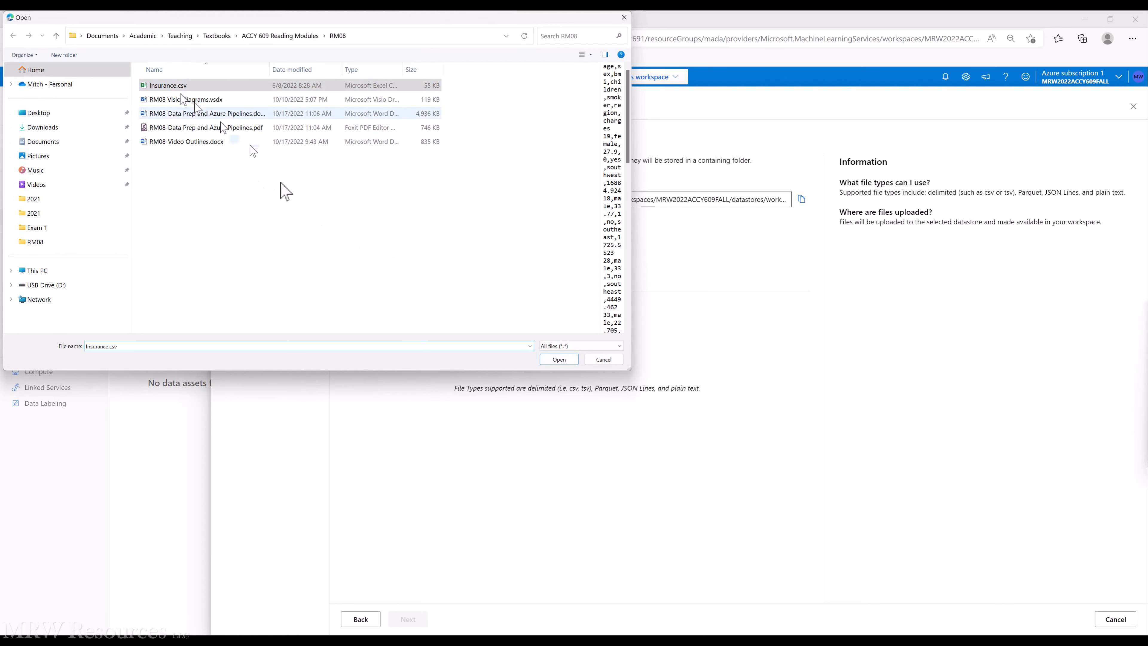
left_click(559, 359)
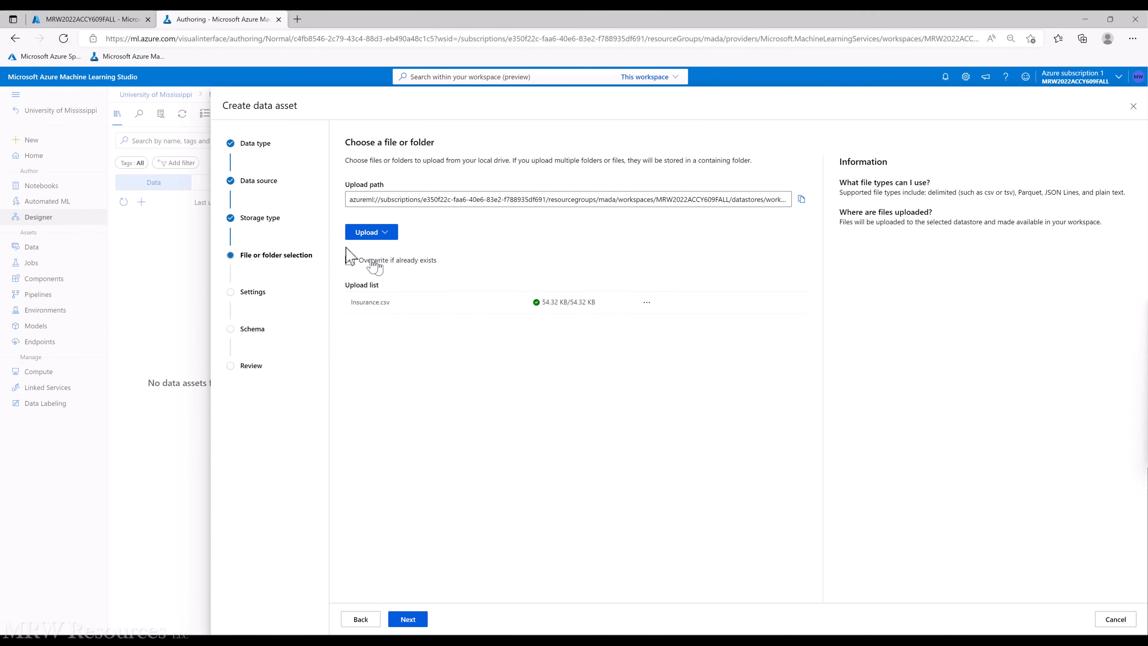
left_click(350, 260)
left_click(409, 619)
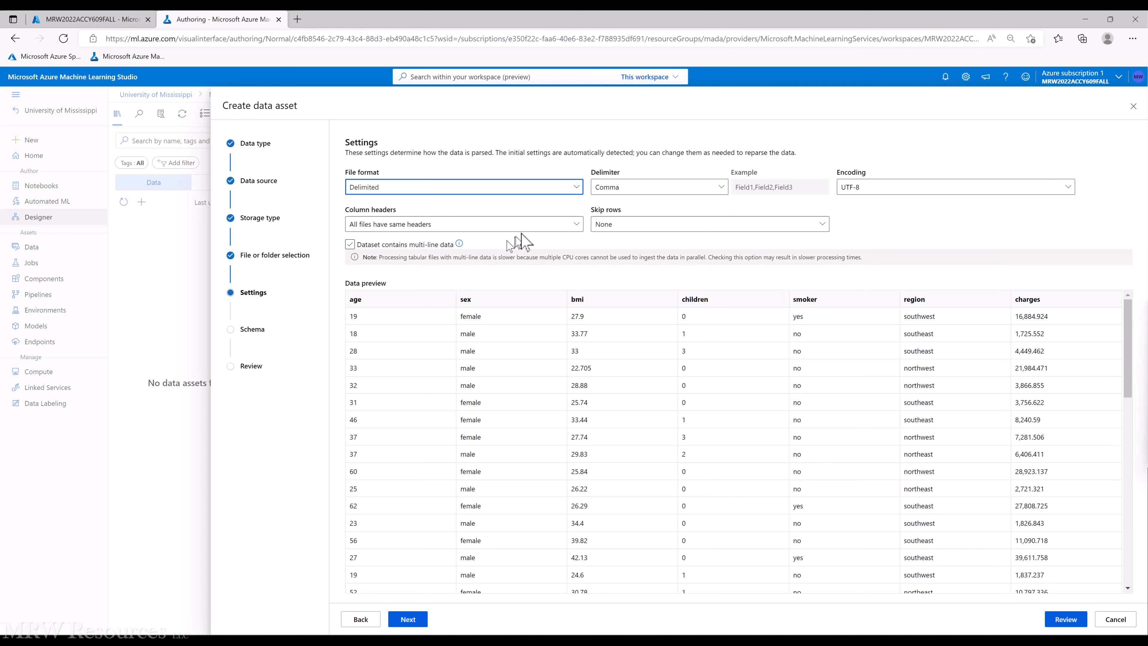
Accept the comma-delimited, UTF-8 file settings with same headers, and keep the charges column typed as Decimal (dot '.').
scroll(569, 410, "down", 5)
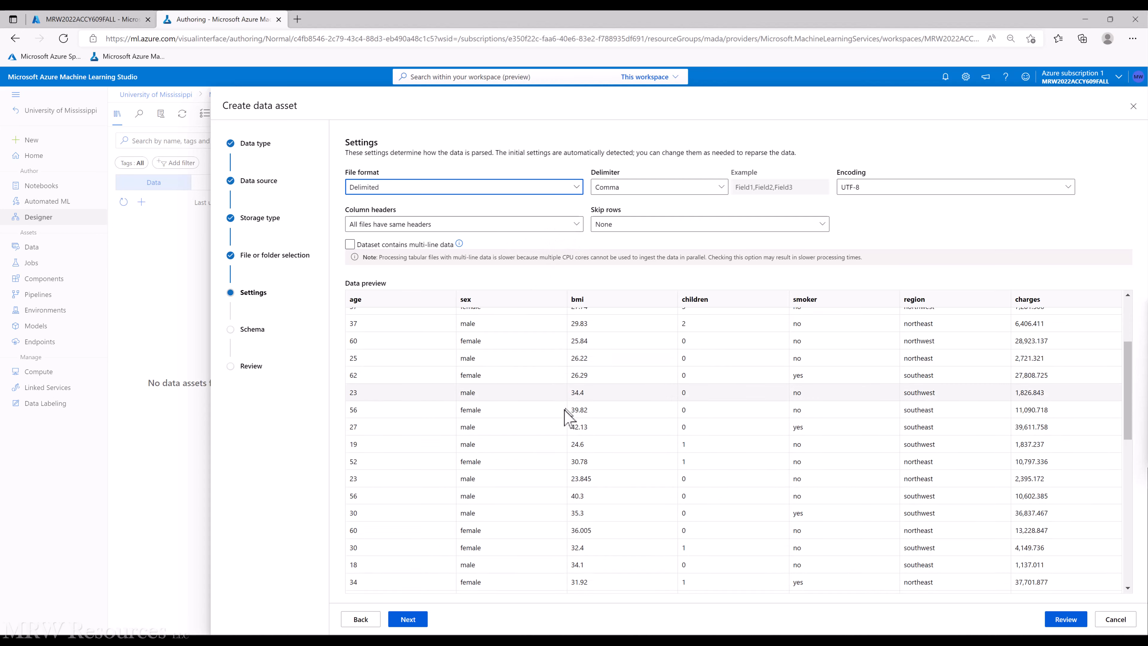
left_click(406, 618)
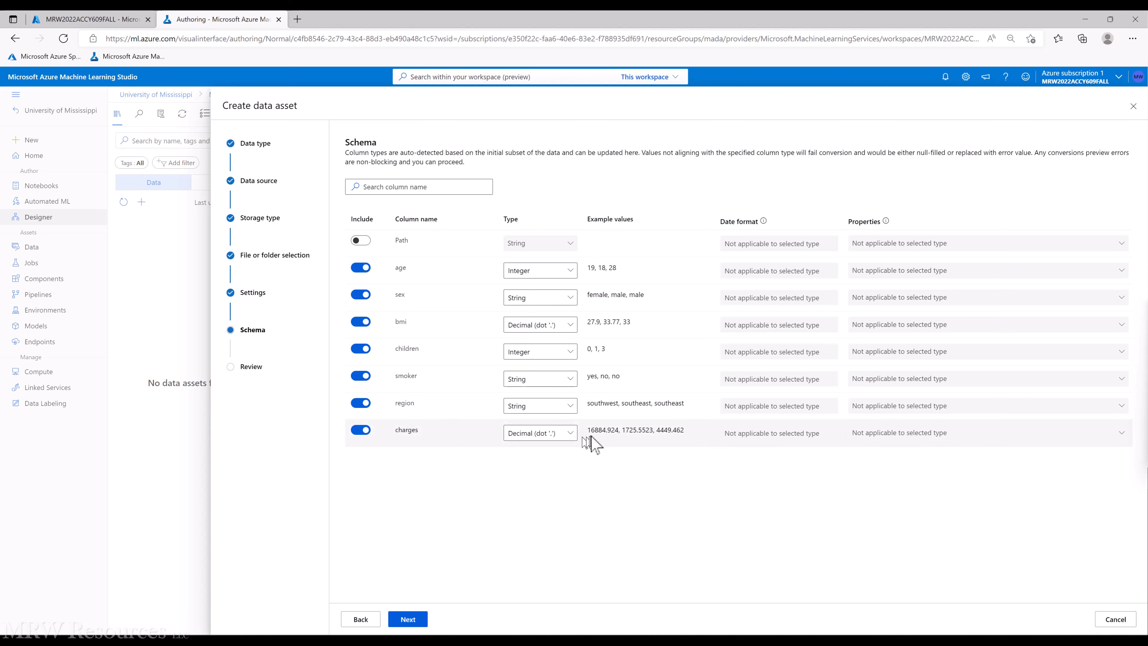
left_click(570, 435)
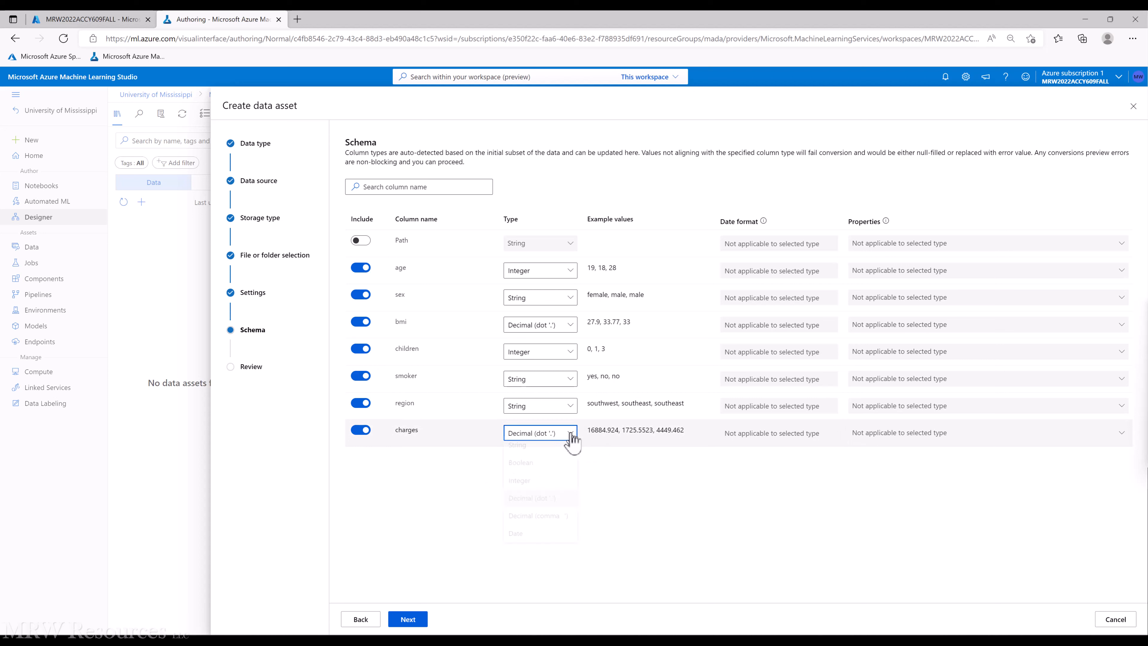
left_click(547, 503)
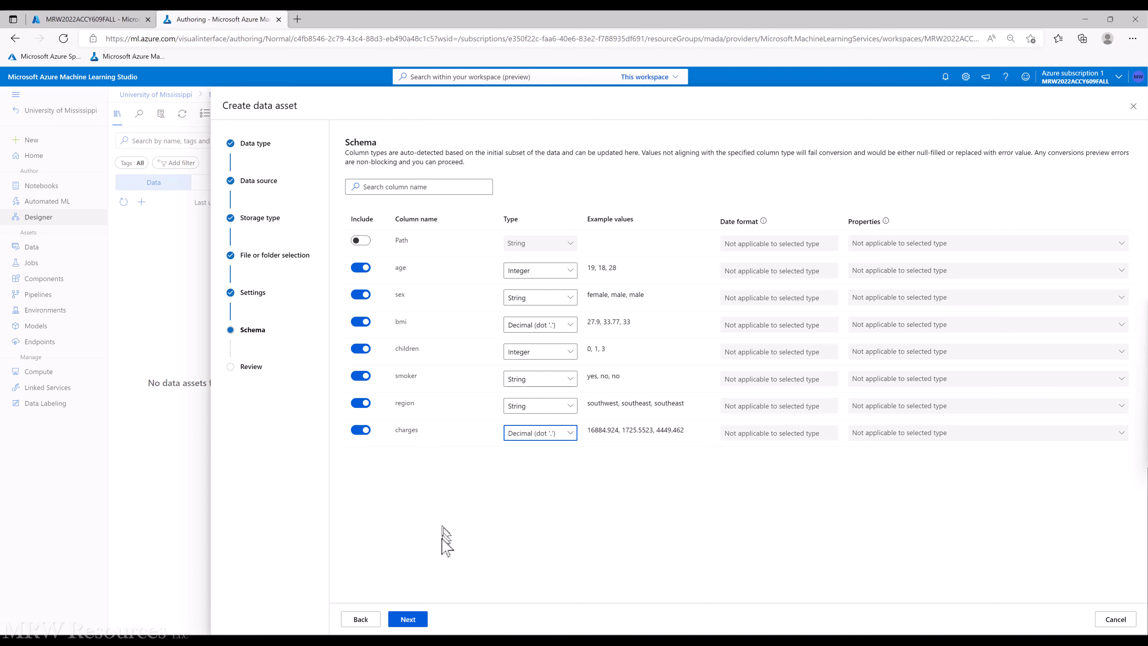
Accept the schema, create the InsuranceMRW data asset, and place it near the top of the pipeline canvas.
left_click(408, 619)
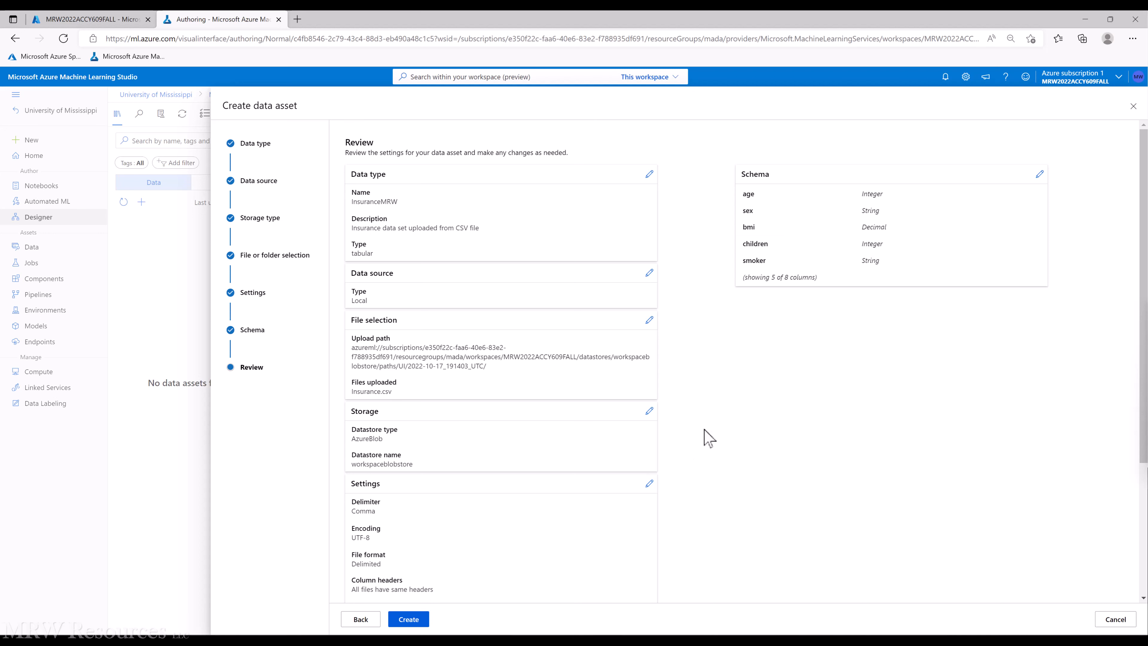
scroll(709, 438, "down", 2)
left_click(414, 625)
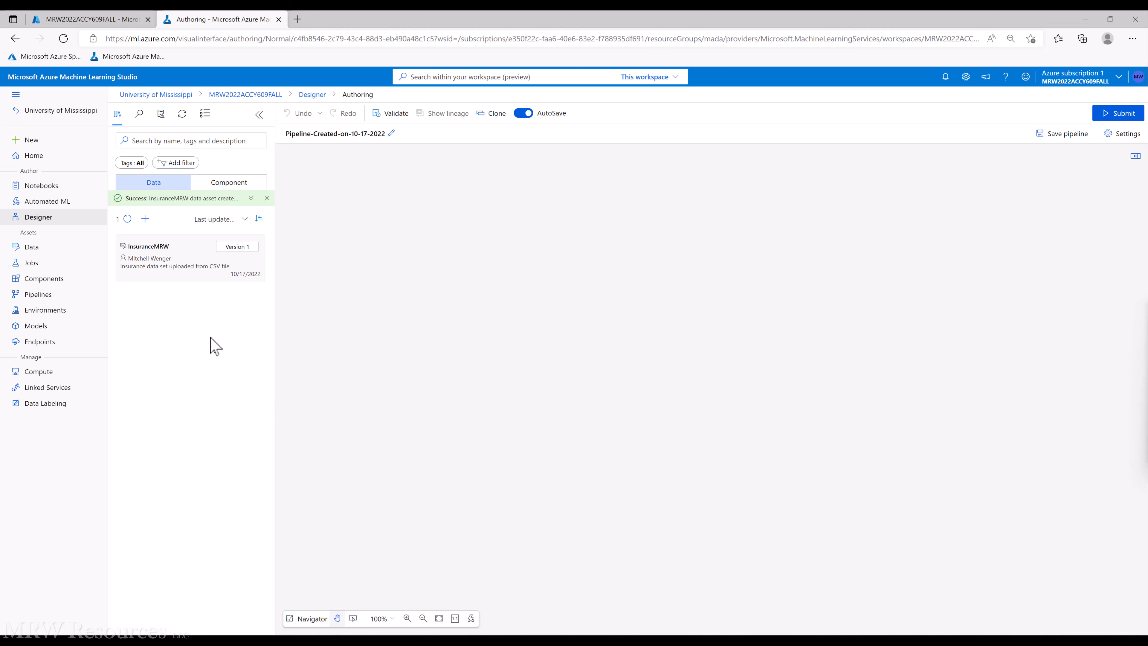
left_click_drag(141, 257, 403, 179)
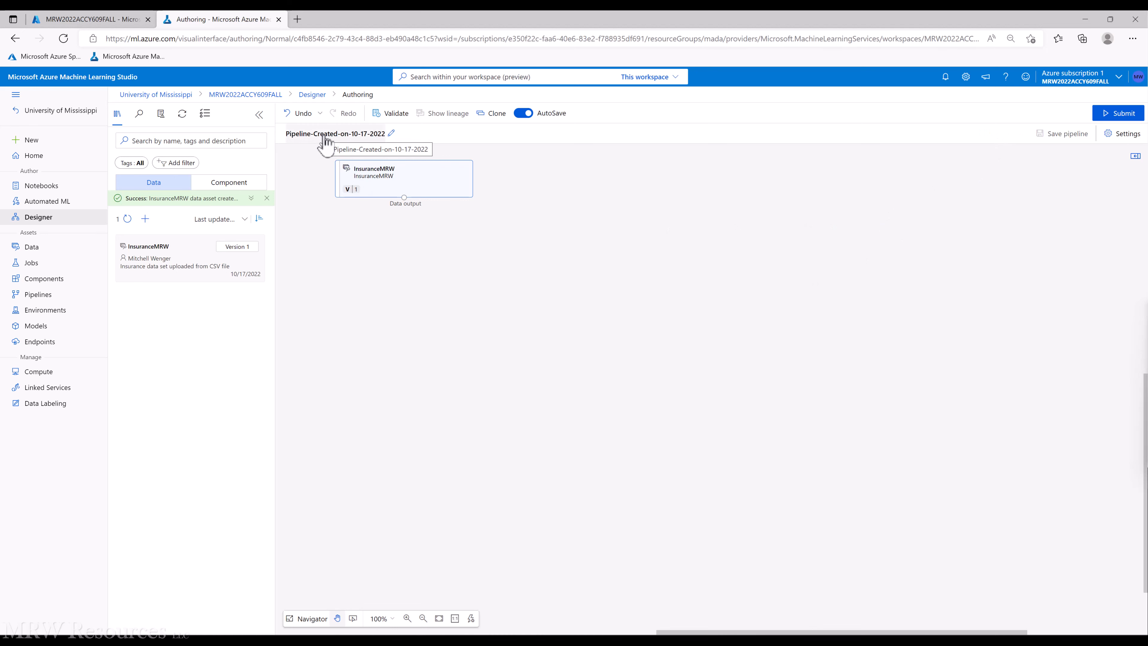
Rename the pipeline draft to "Basic Data Summarization" and save it with the existing description.
left_click(392, 133)
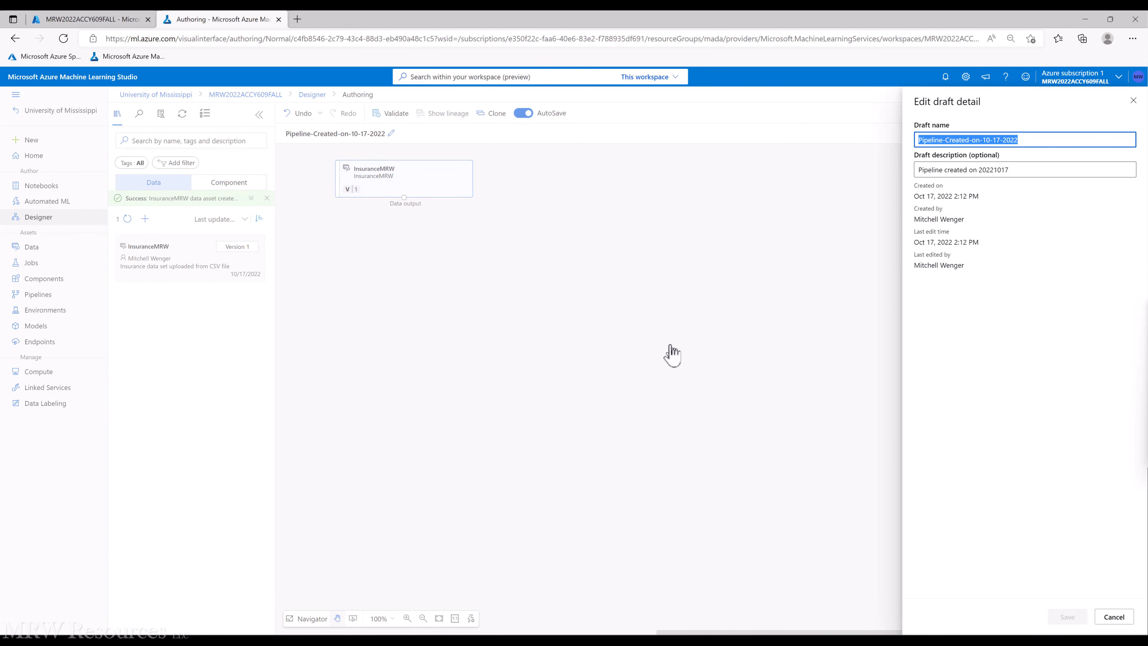
type("Basic Data Summarization")
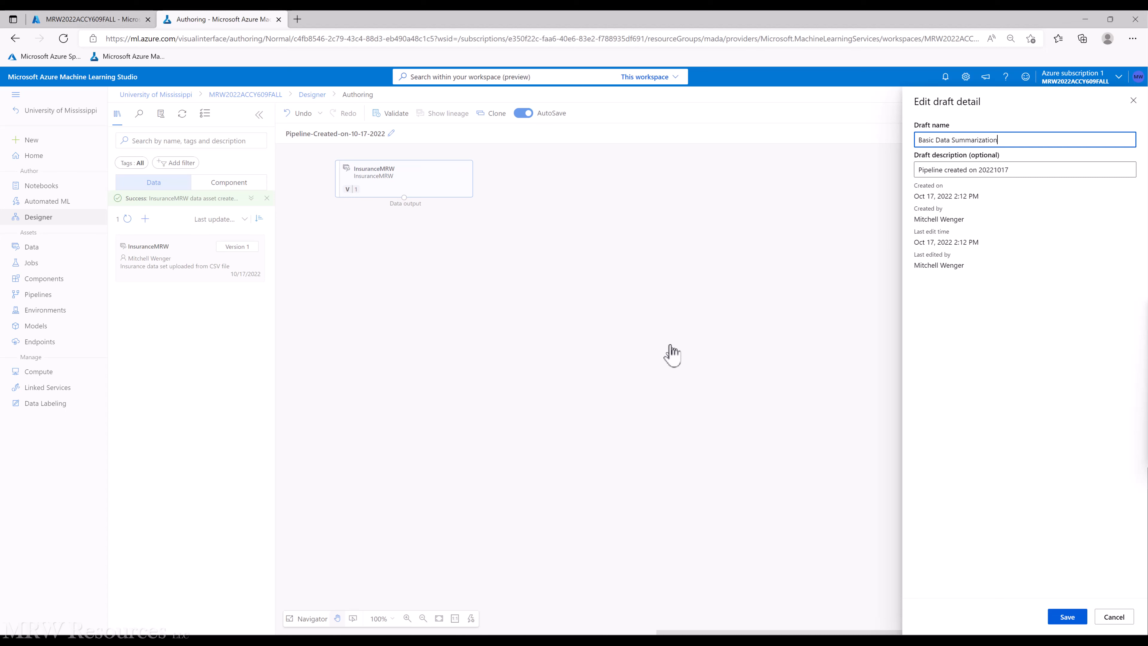
key("Tab")
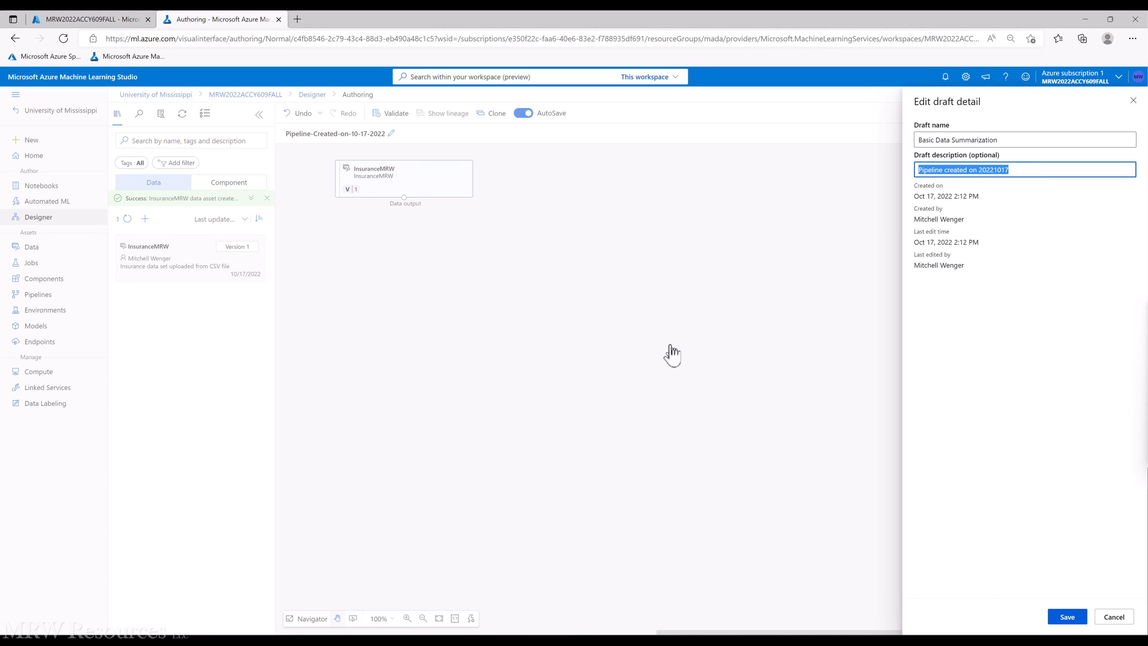
left_click(1068, 617)
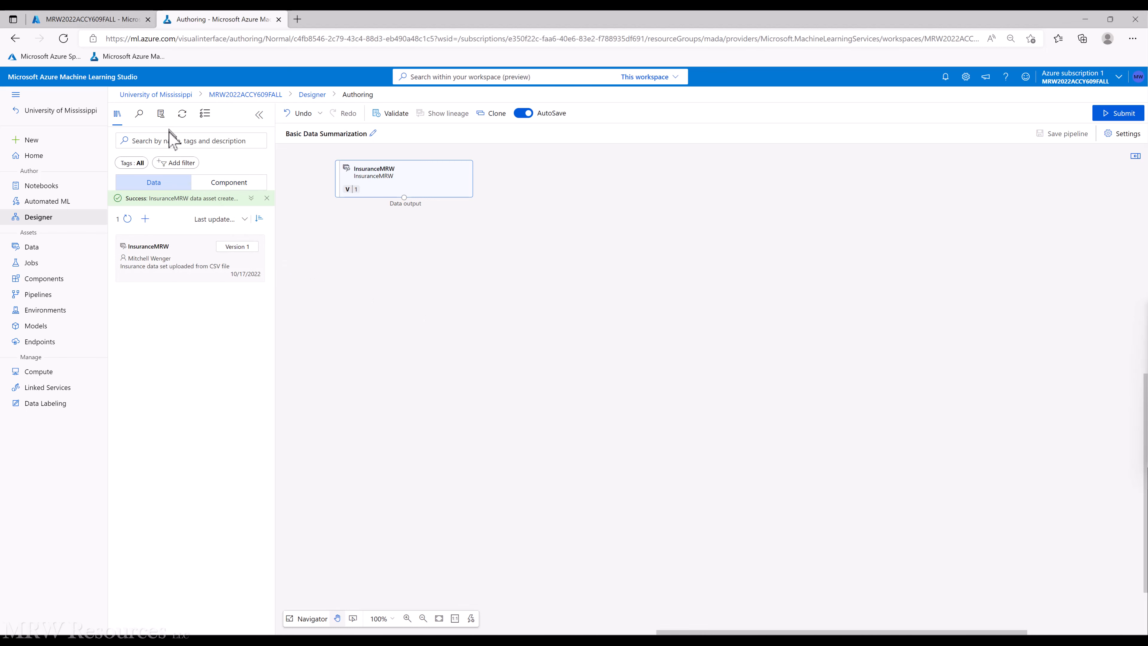
Add the Summarize Data component from Statistical Functions to the canvas, directly below the InsuranceMRW node.
left_click(231, 190)
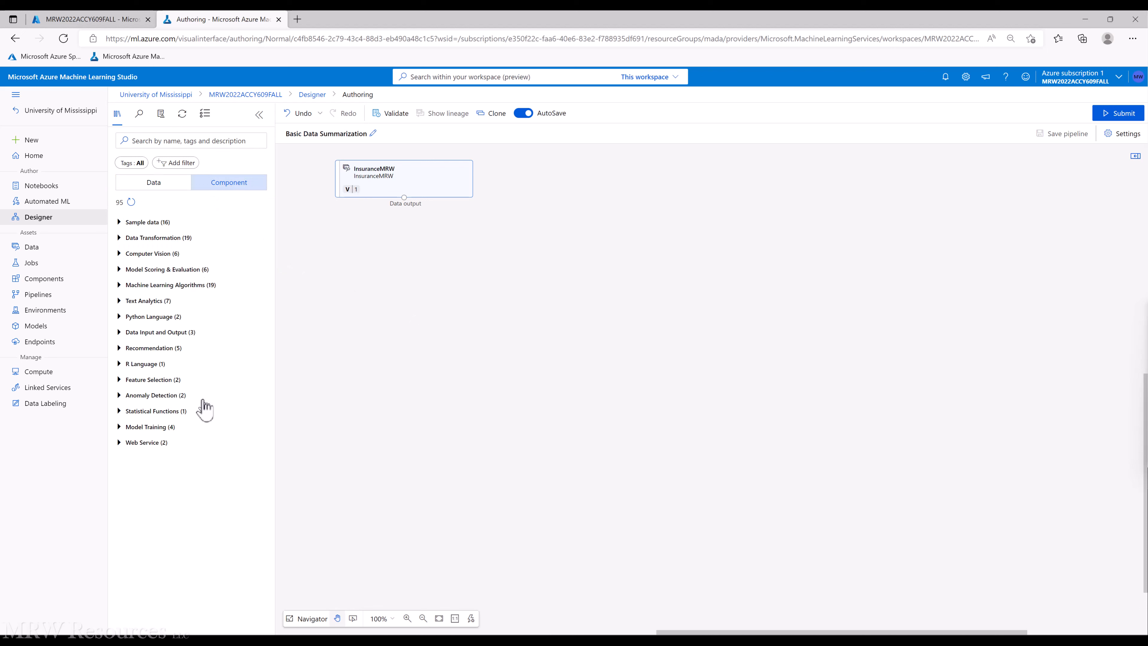
left_click(120, 412)
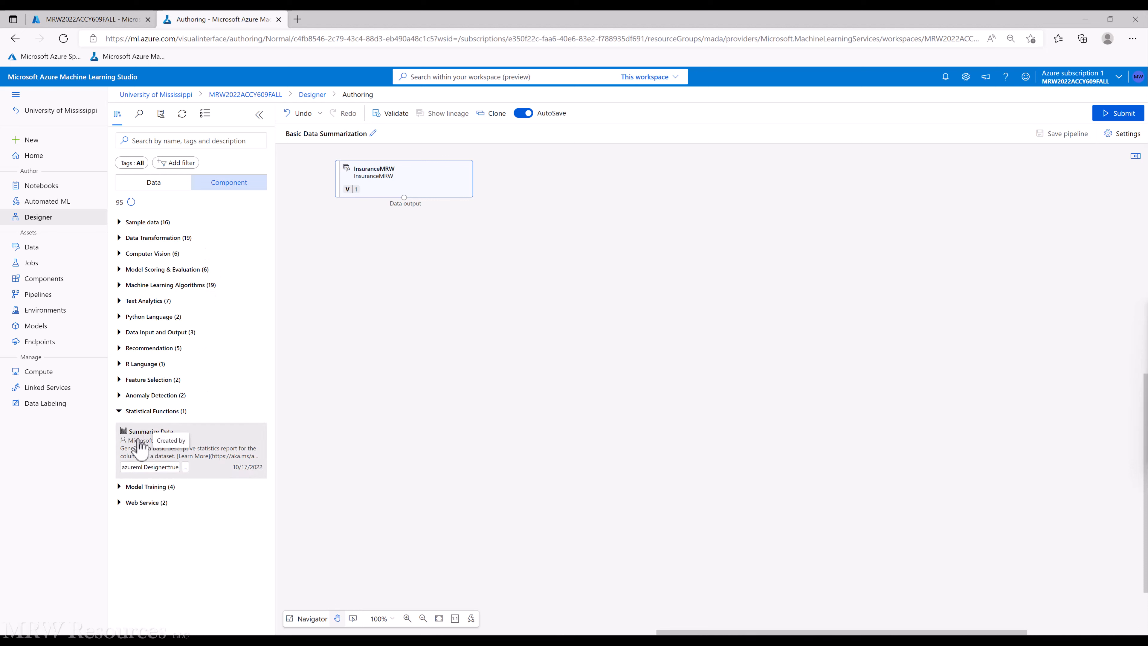
left_click_drag(133, 435, 404, 254)
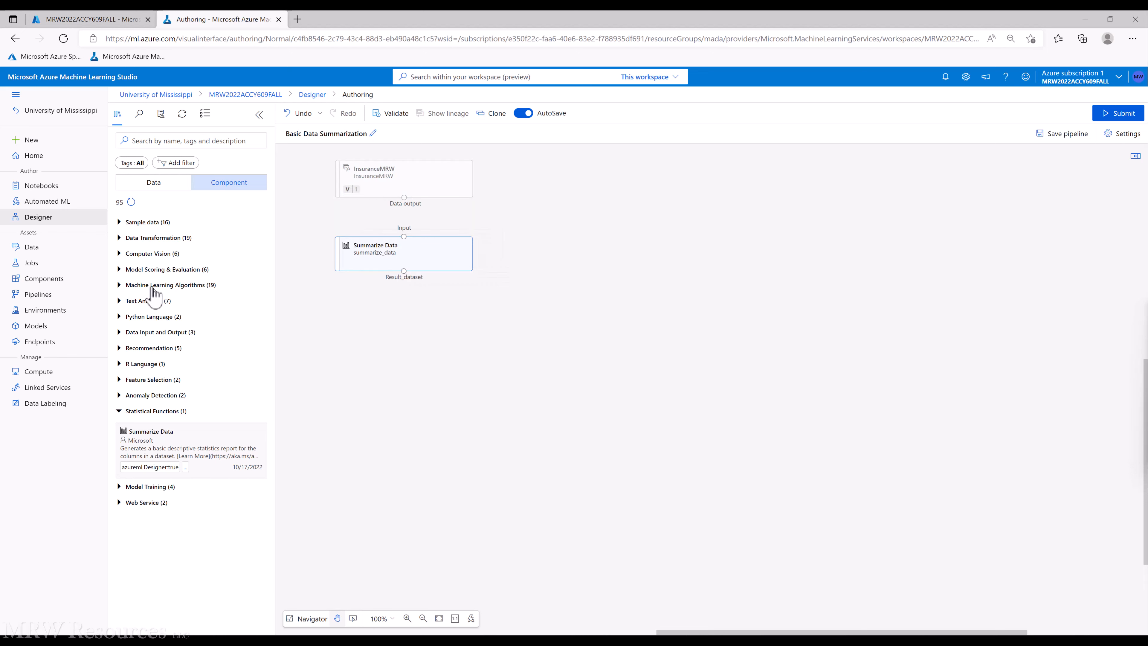
Examine the components offered in the other categories, from Data Transformation and Computer Vision through to Feature Selection and Anomaly Detection.
left_click(120, 243)
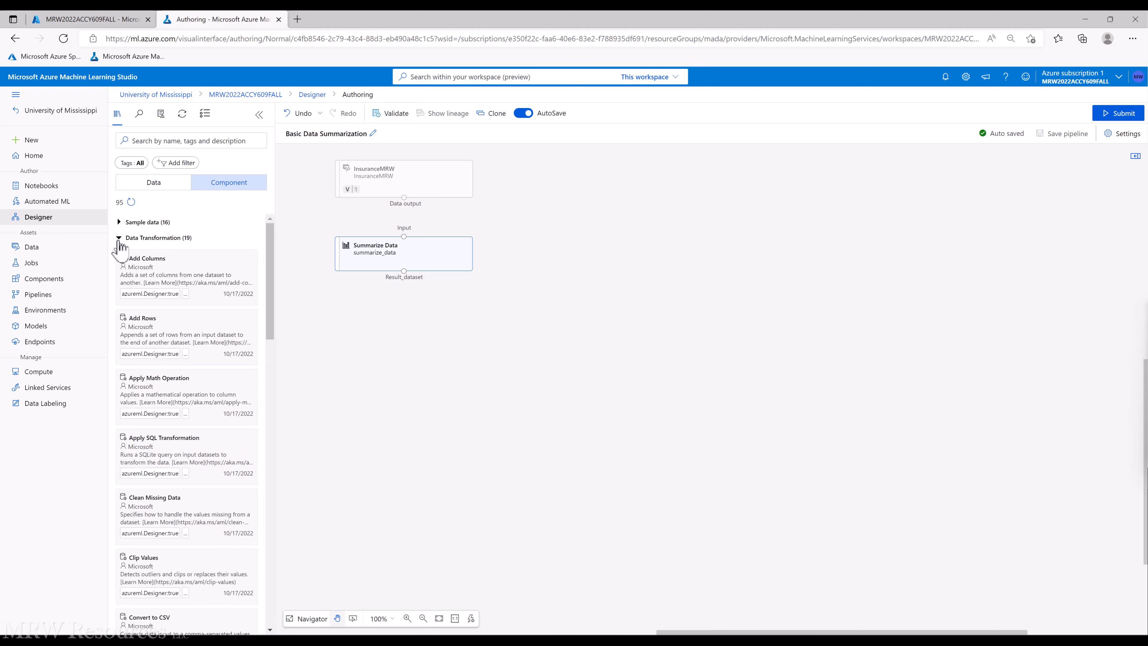
left_click(120, 241)
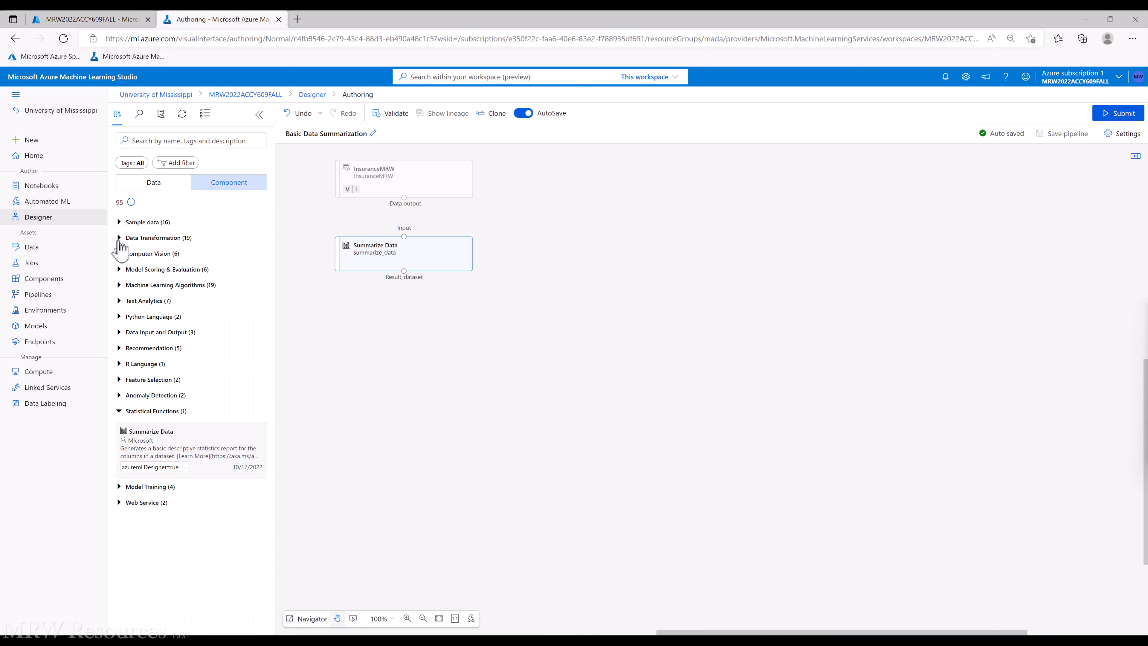
left_click(120, 255)
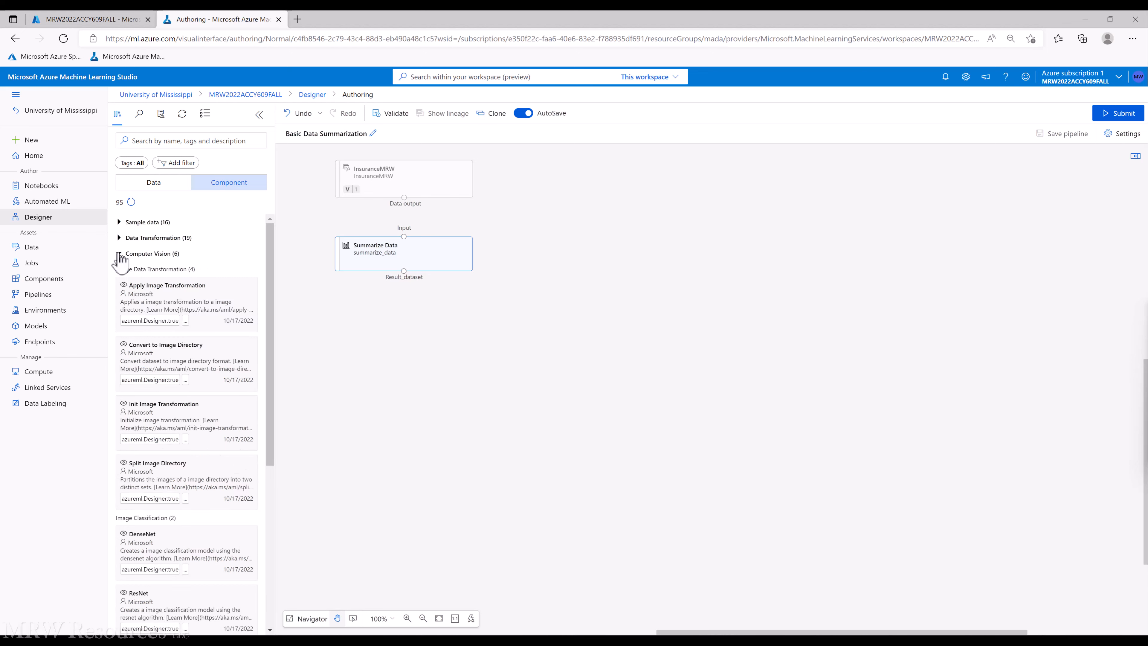
left_click(120, 254)
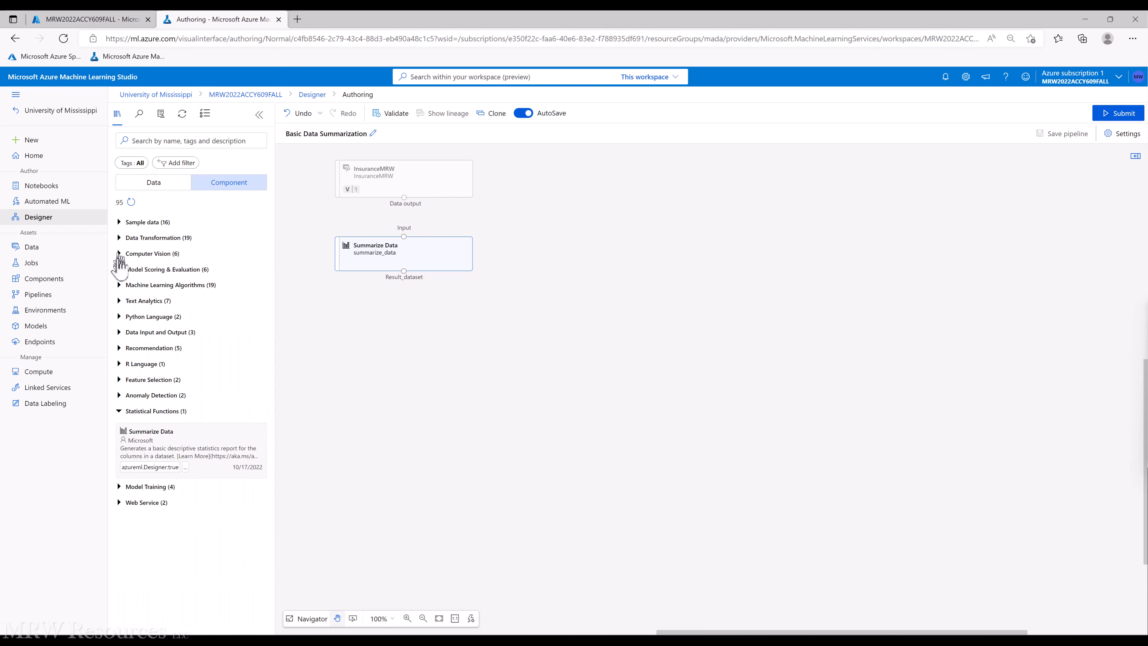
left_click(119, 270)
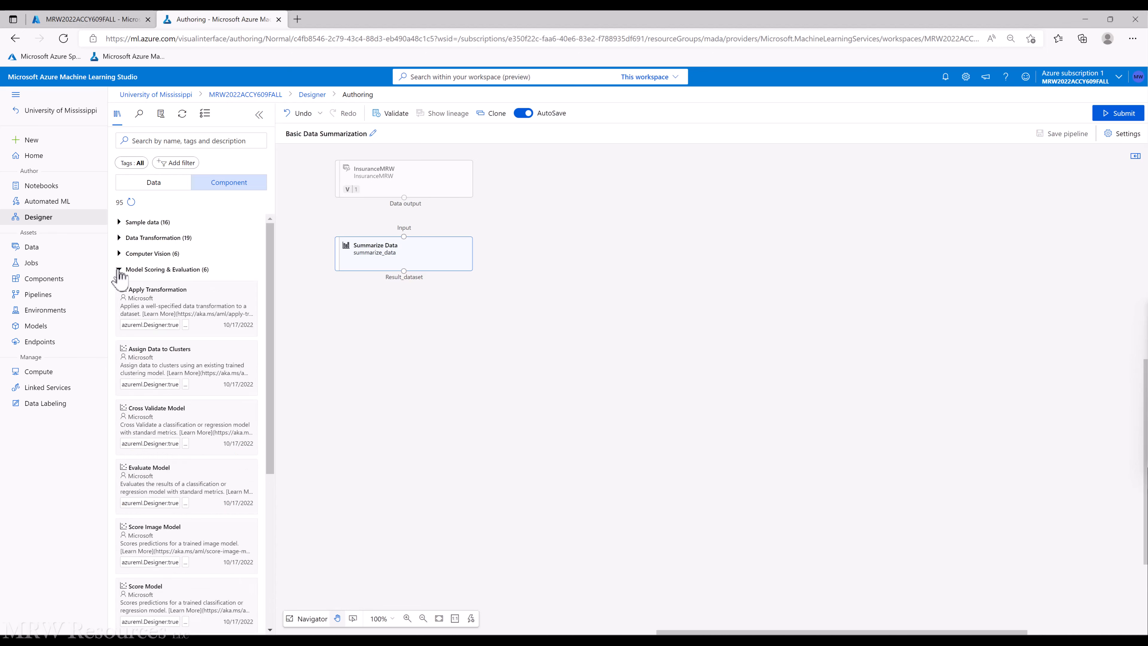
left_click(119, 270)
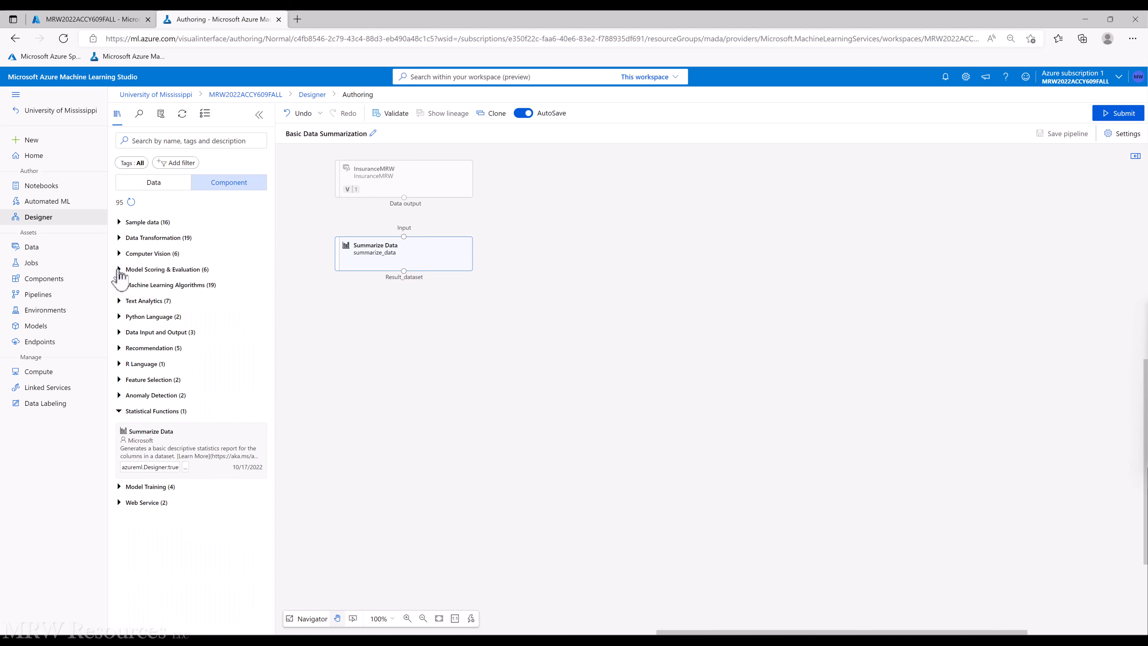
left_click(119, 285)
left_click(119, 286)
left_click(119, 301)
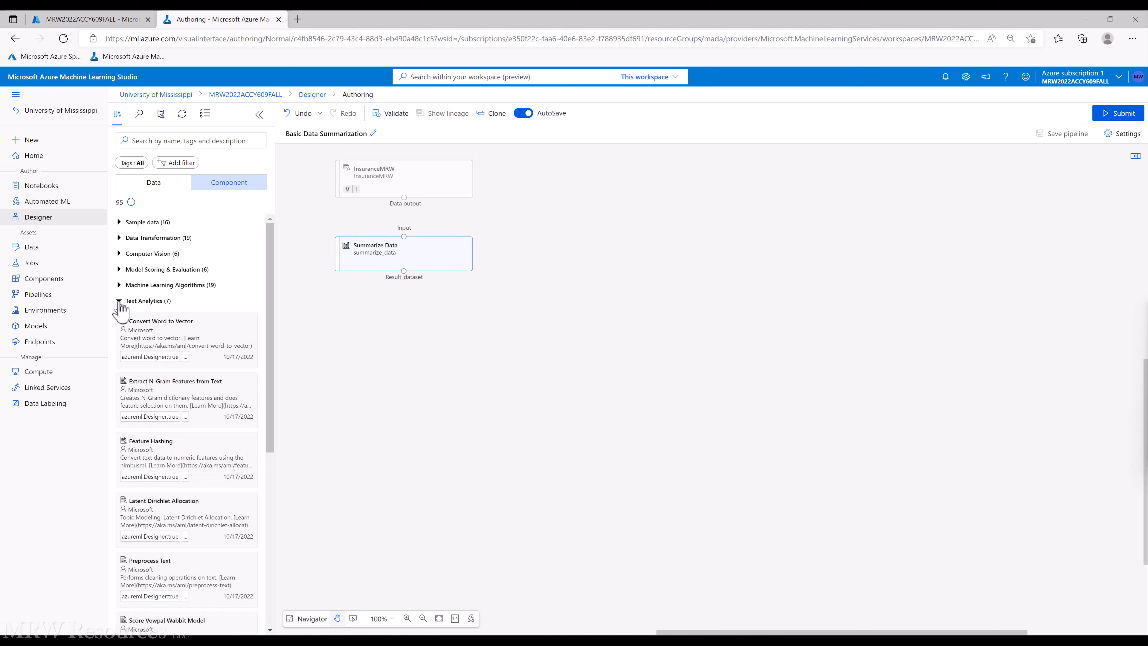
left_click(120, 301)
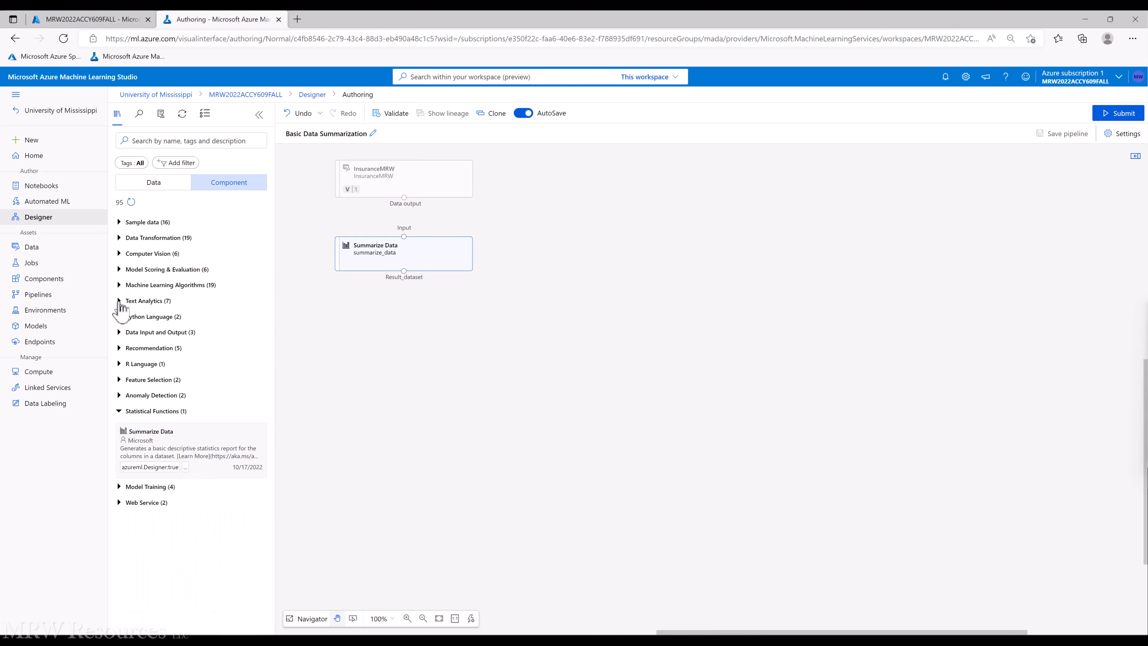
left_click(119, 317)
left_click(120, 317)
left_click(120, 365)
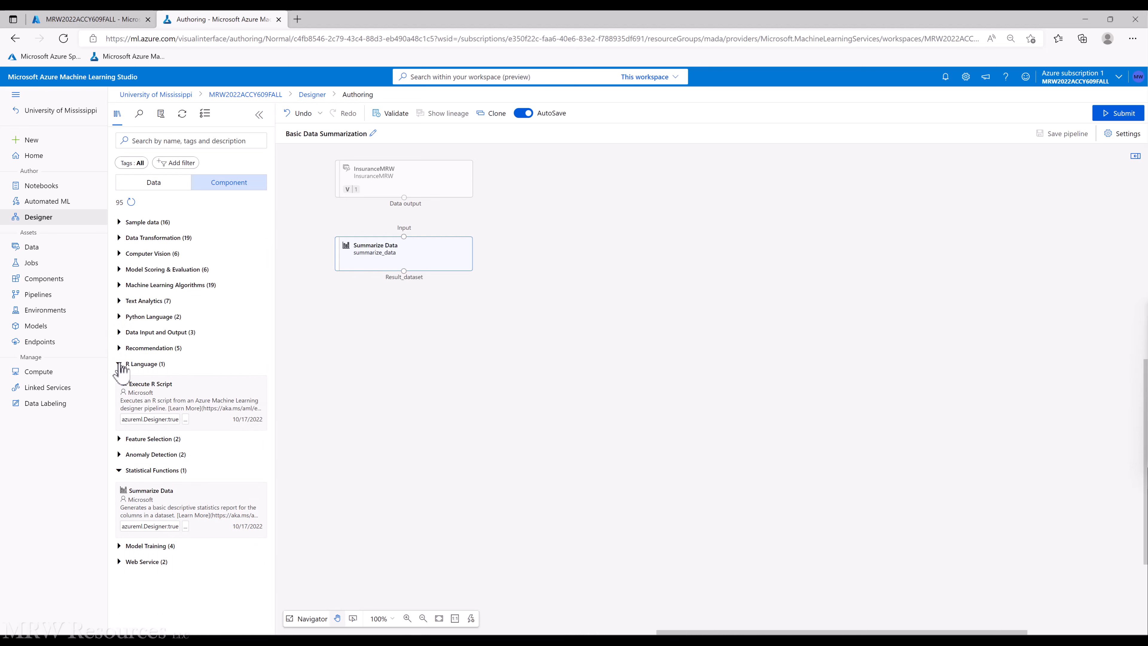
left_click(120, 364)
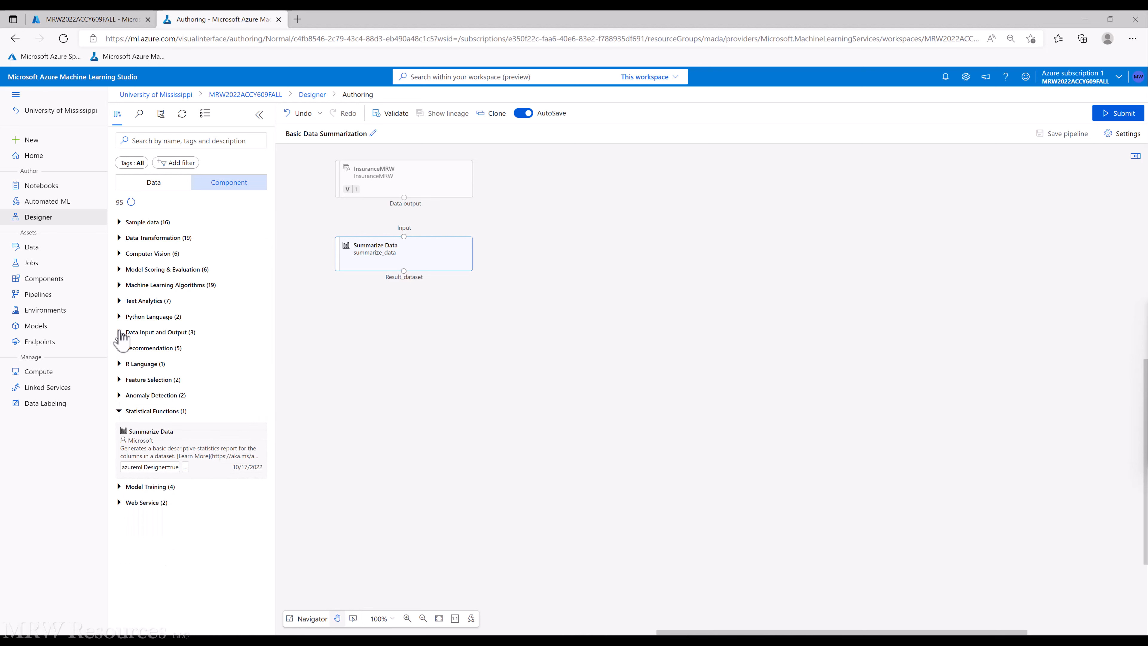
left_click(119, 333)
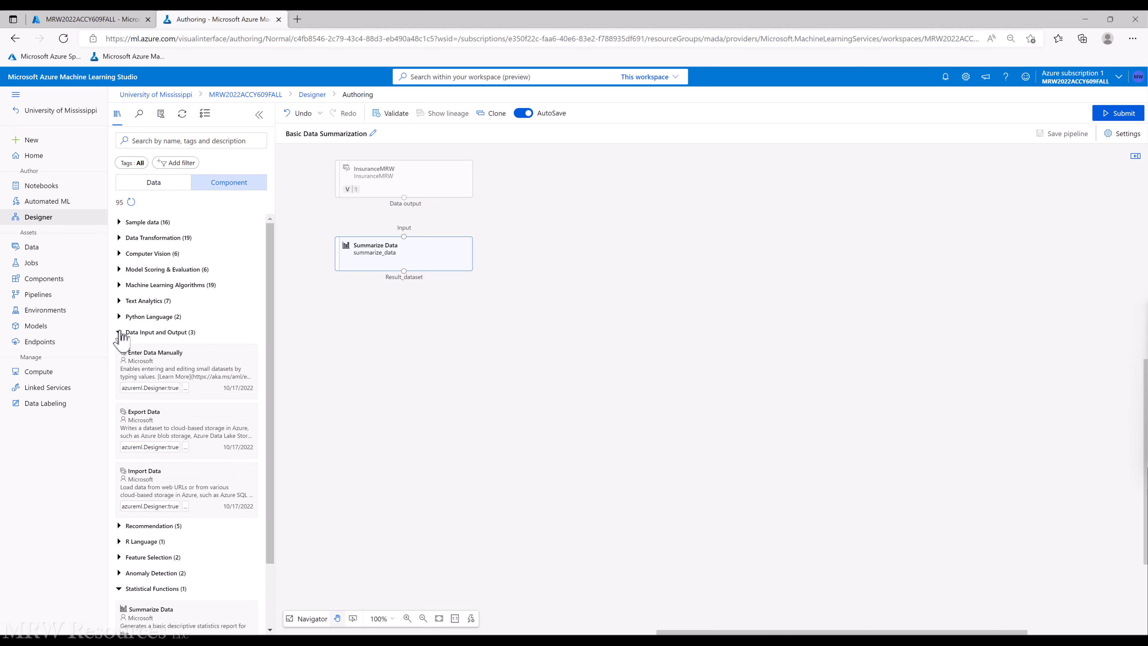
left_click(120, 333)
left_click(120, 348)
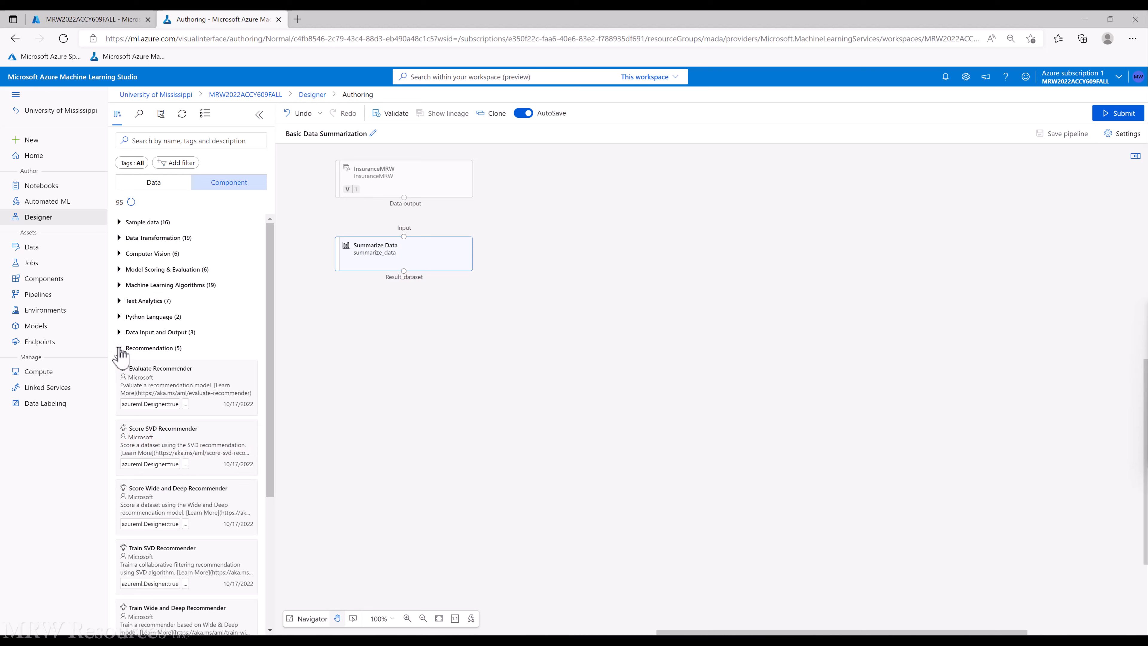
left_click(120, 348)
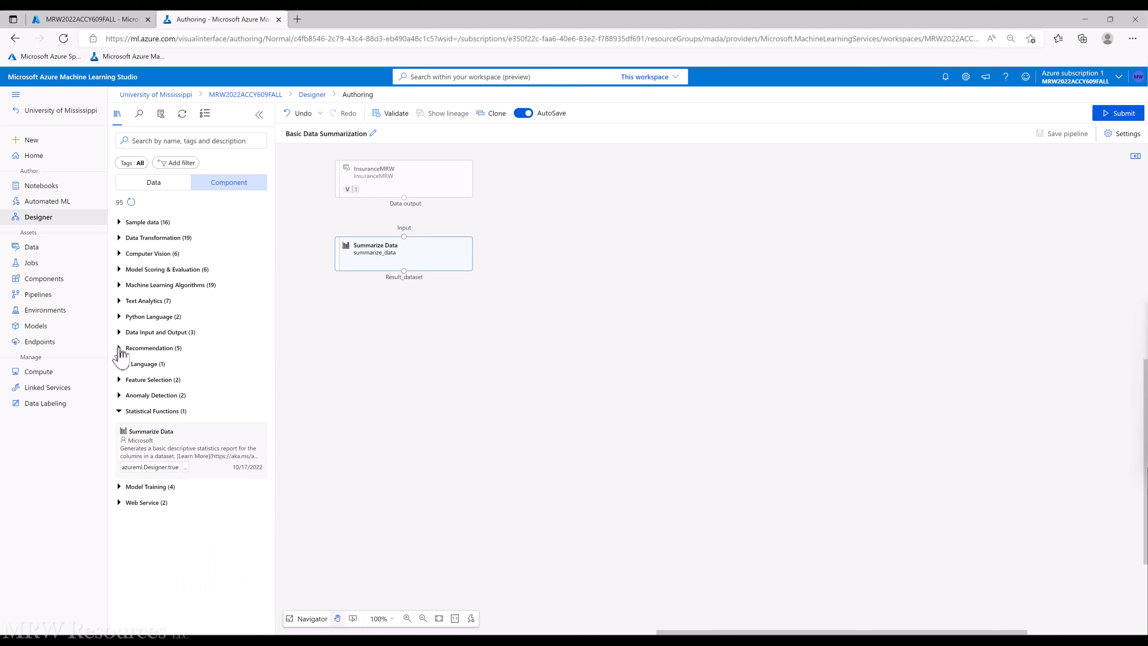
left_click(120, 381)
left_click(120, 380)
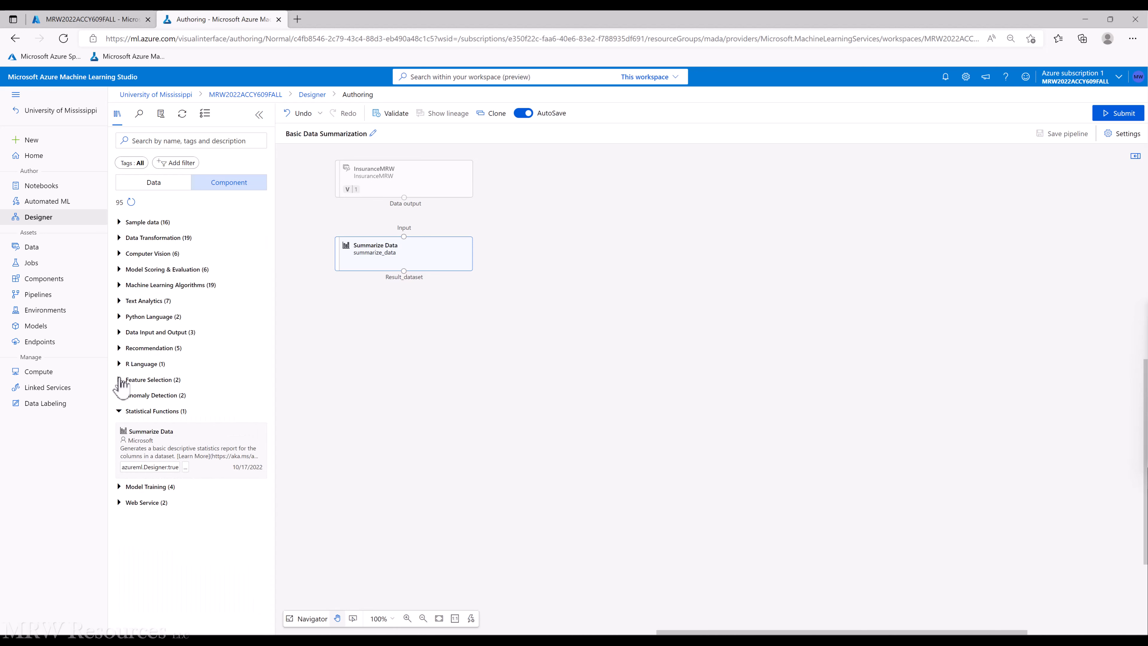
left_click(119, 395)
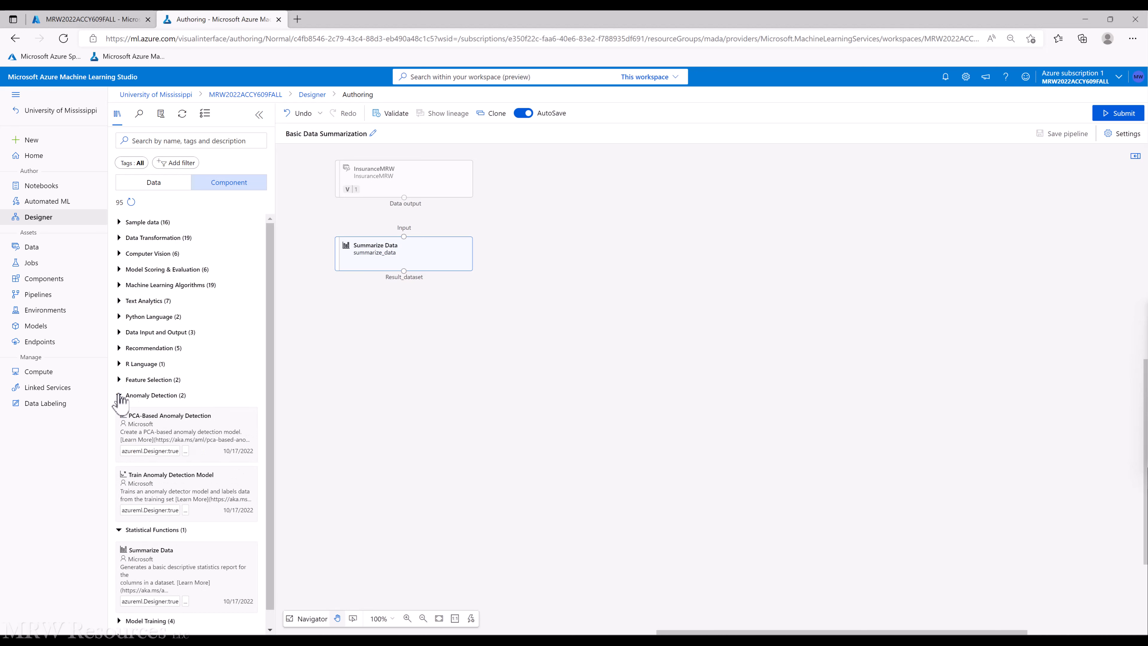
left_click(120, 396)
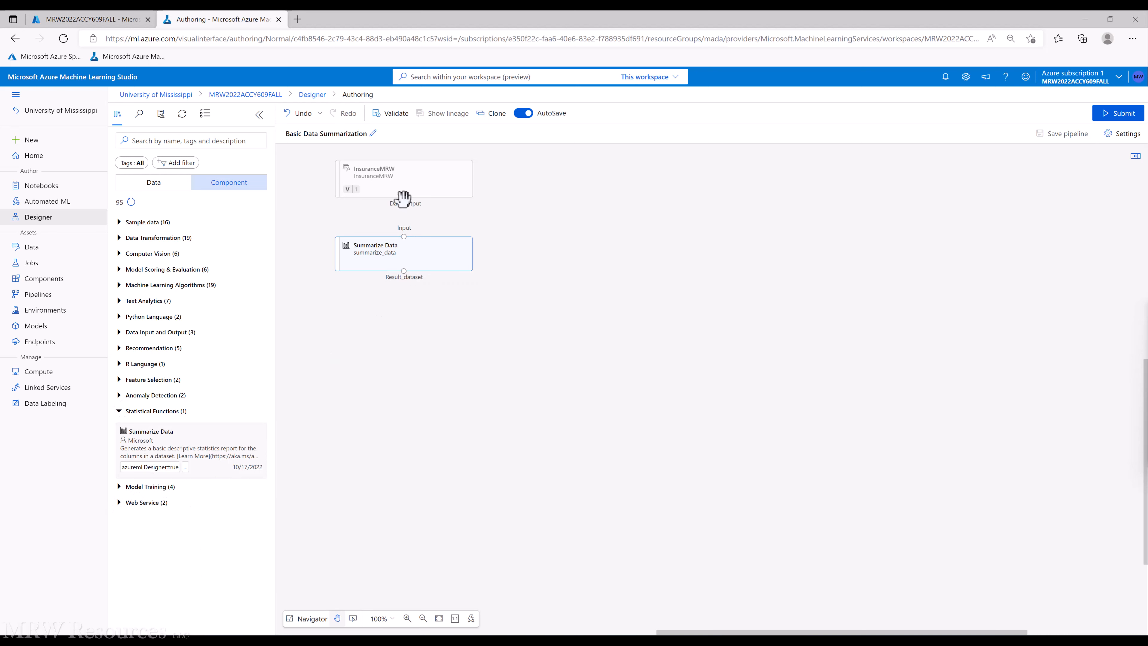
Connect the InsuranceMRW data output to the Summarize Data input, and view the pipeline's compute and output settings.
left_click_drag(404, 199, 408, 246)
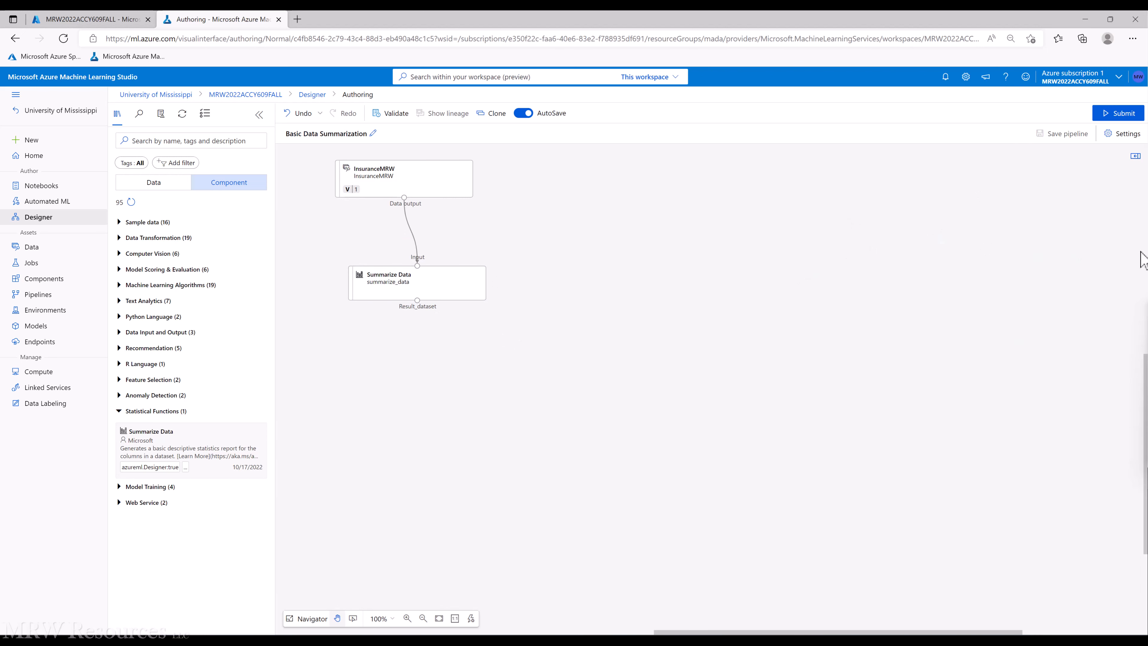
left_click(1135, 159)
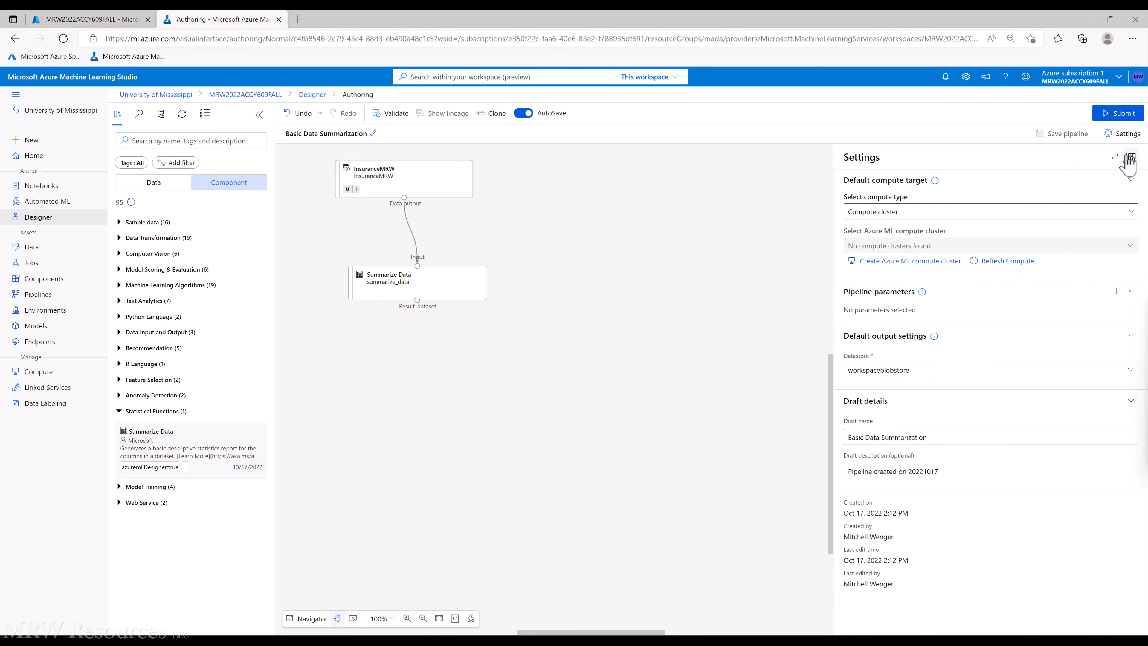
left_click(1130, 158)
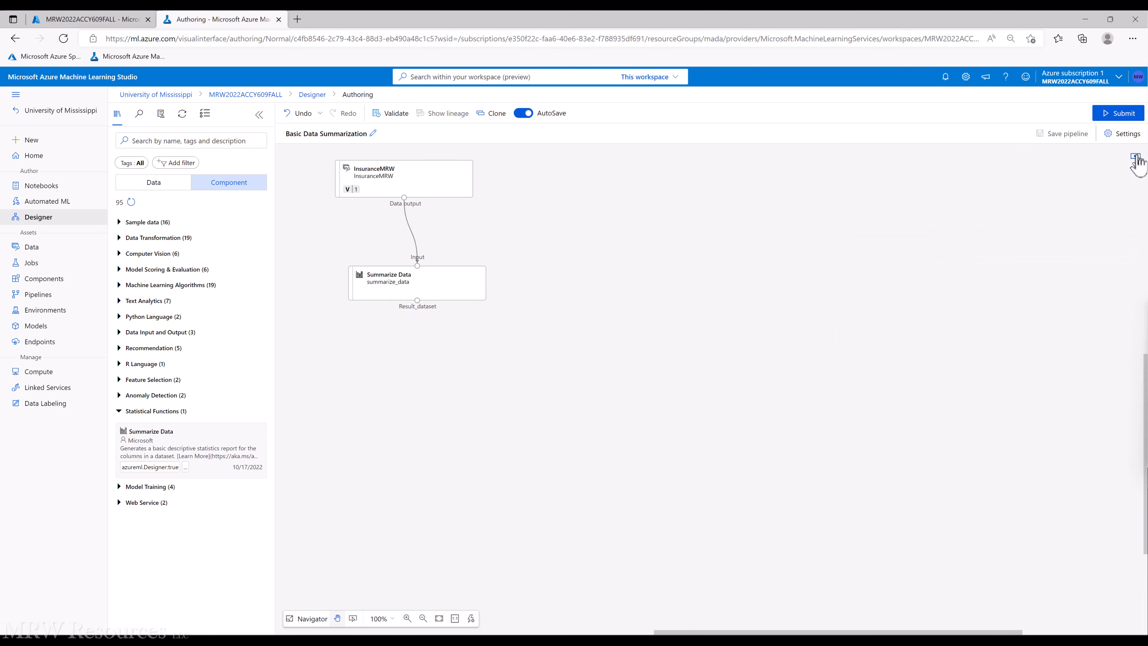
left_click(1135, 159)
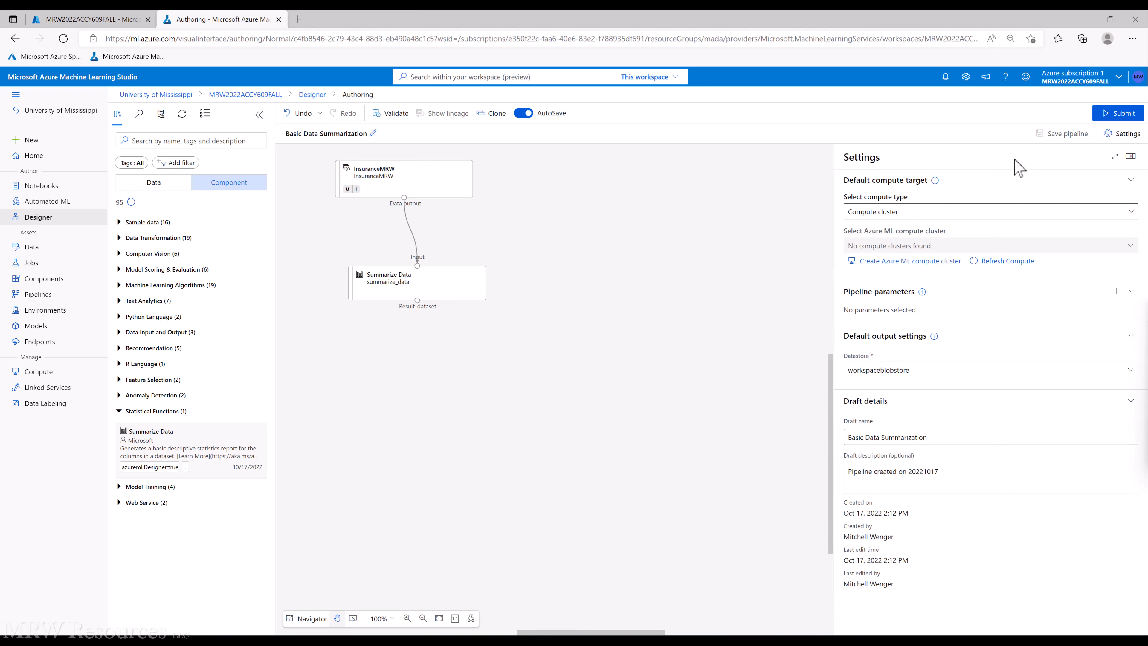
left_click(1130, 157)
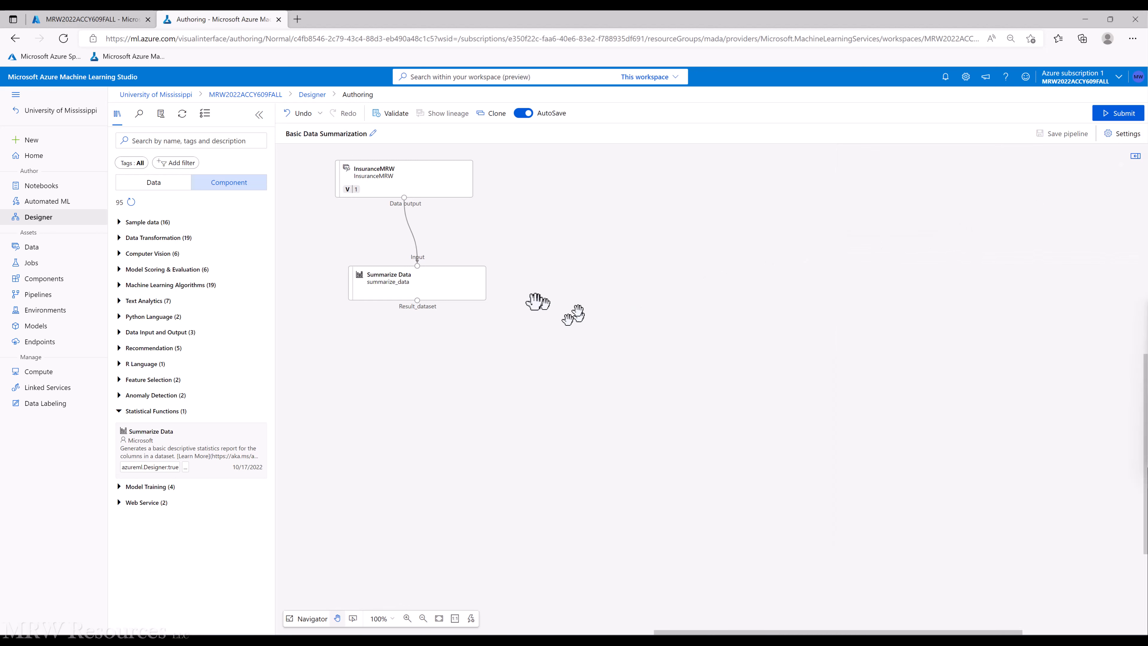
Examine the Summarize Data component's output settings, run settings, node information and component information.
left_click(396, 290)
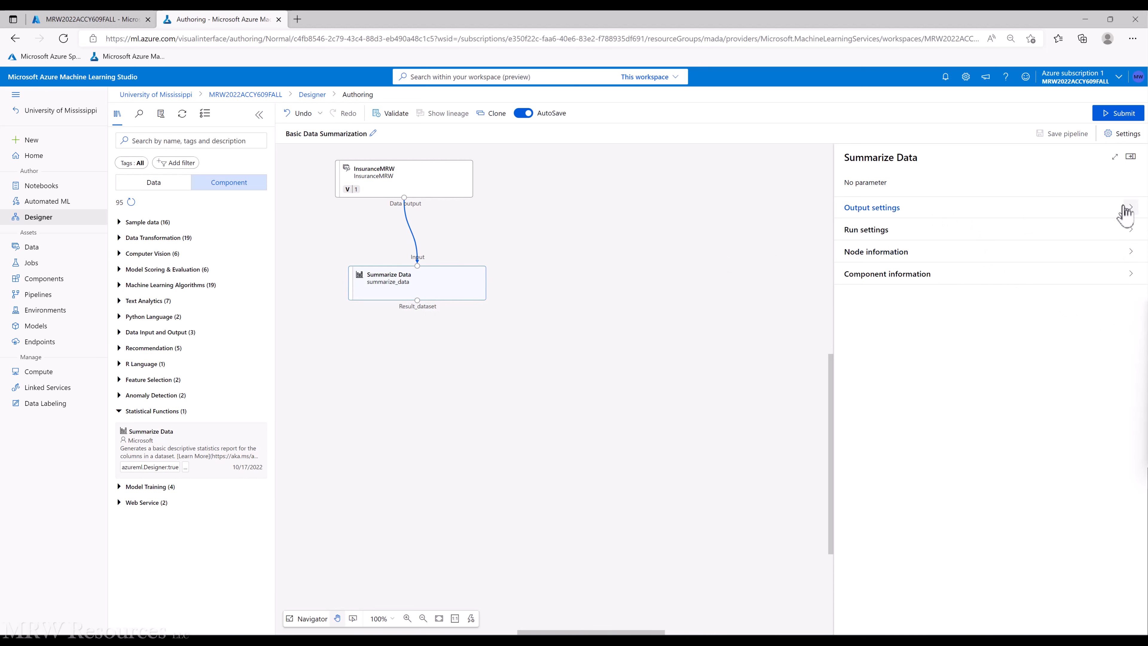
left_click(1132, 208)
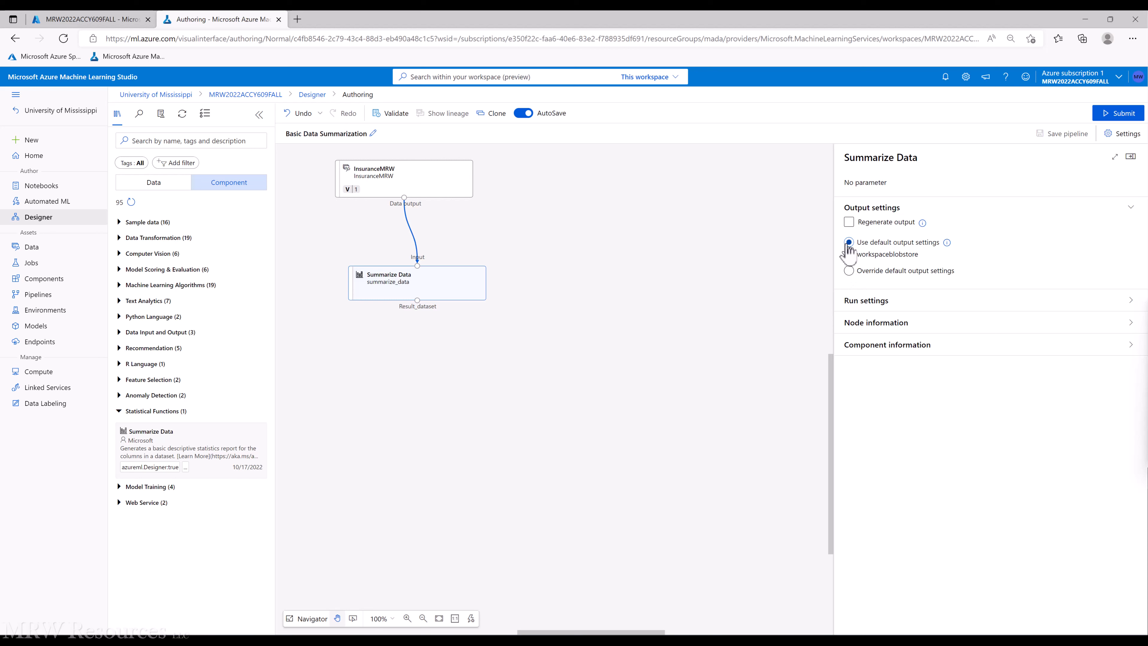
left_click(893, 301)
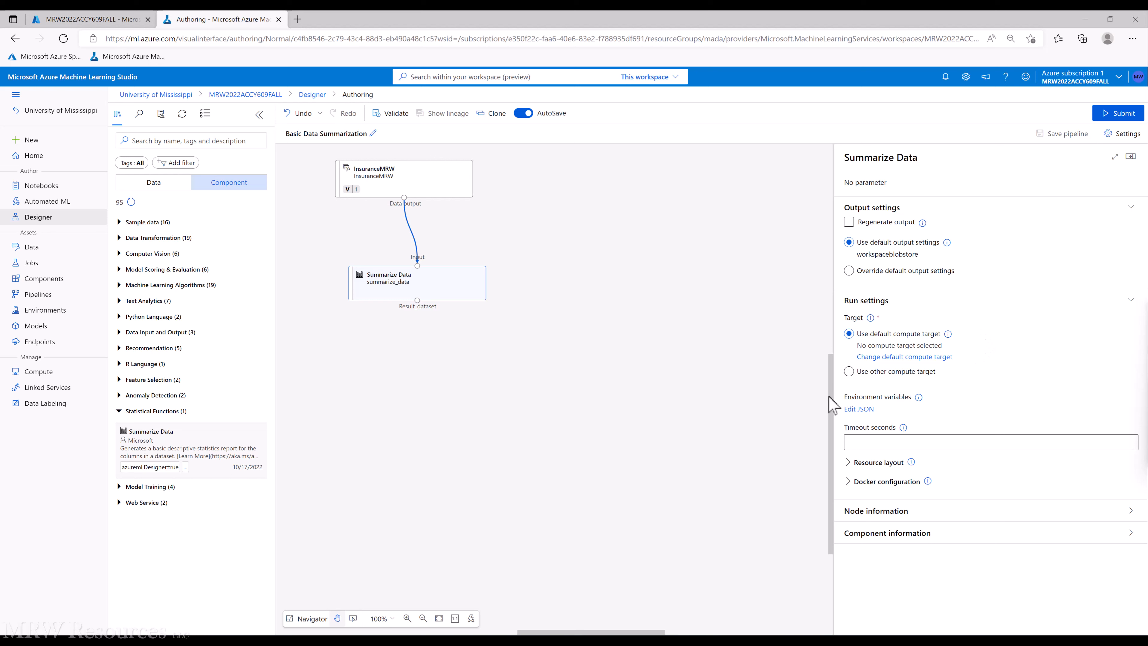
left_click(877, 511)
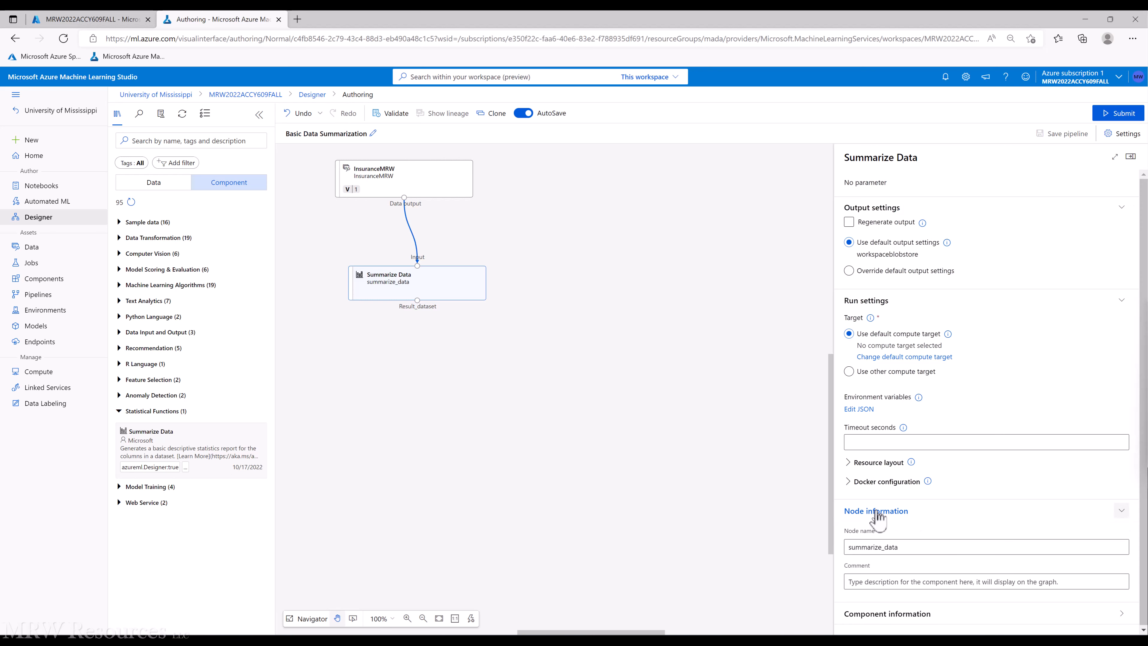
left_click(882, 614)
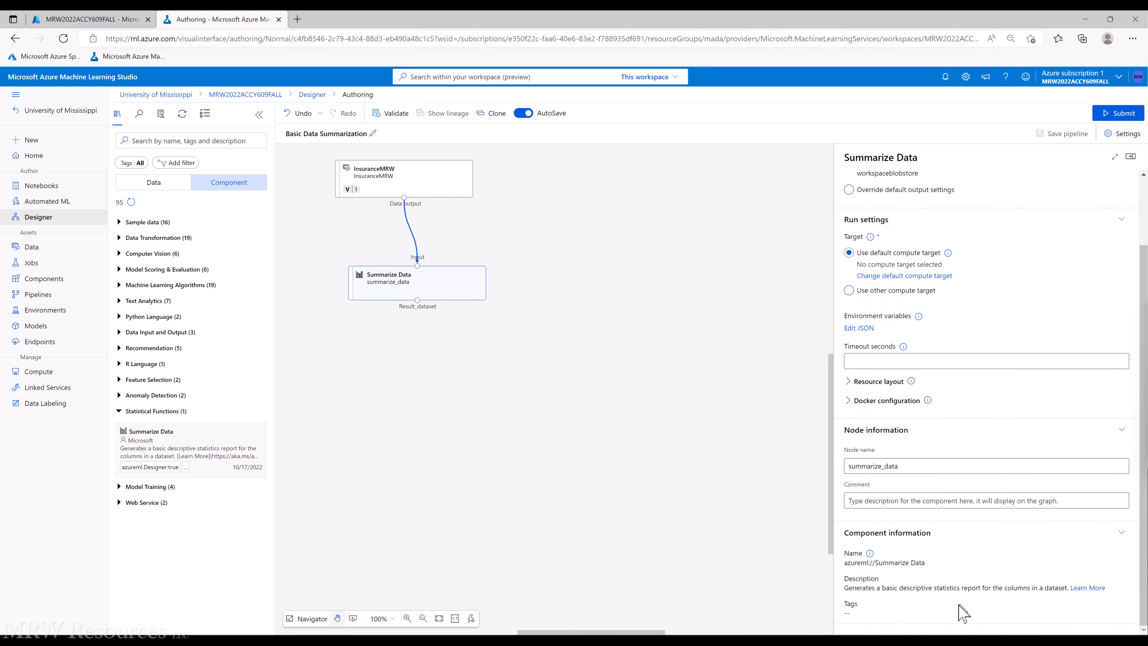
Read the Summarize Data documentation on configuration, result statistics and technical notes in a separate browser tab, and close that tab.
right_click(1087, 590)
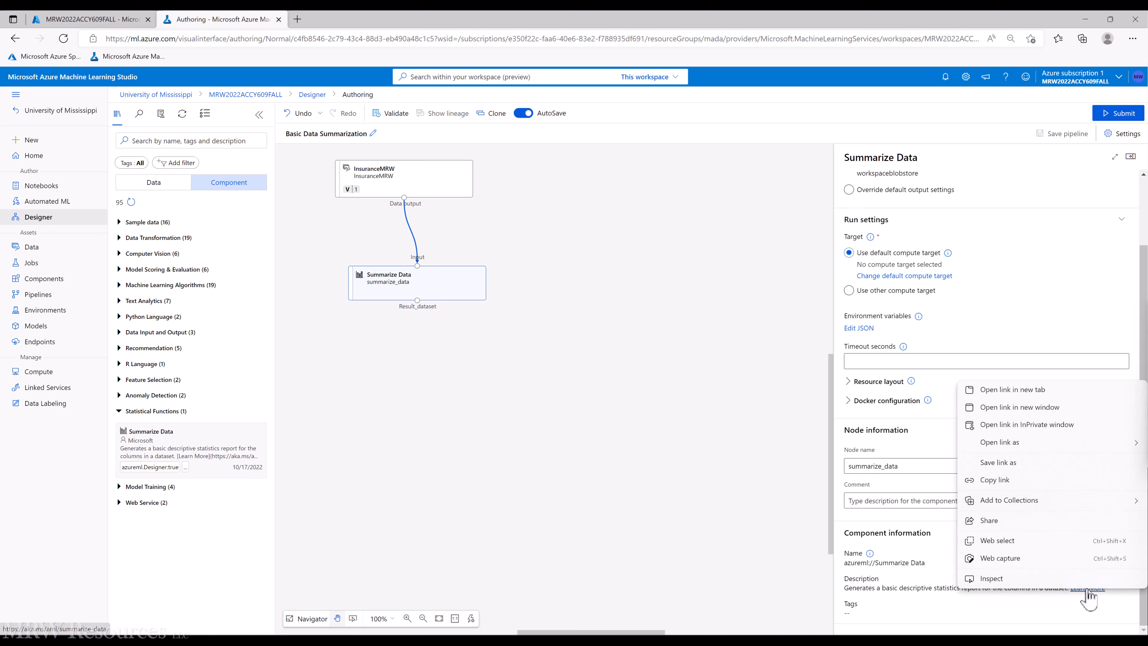
left_click(1031, 390)
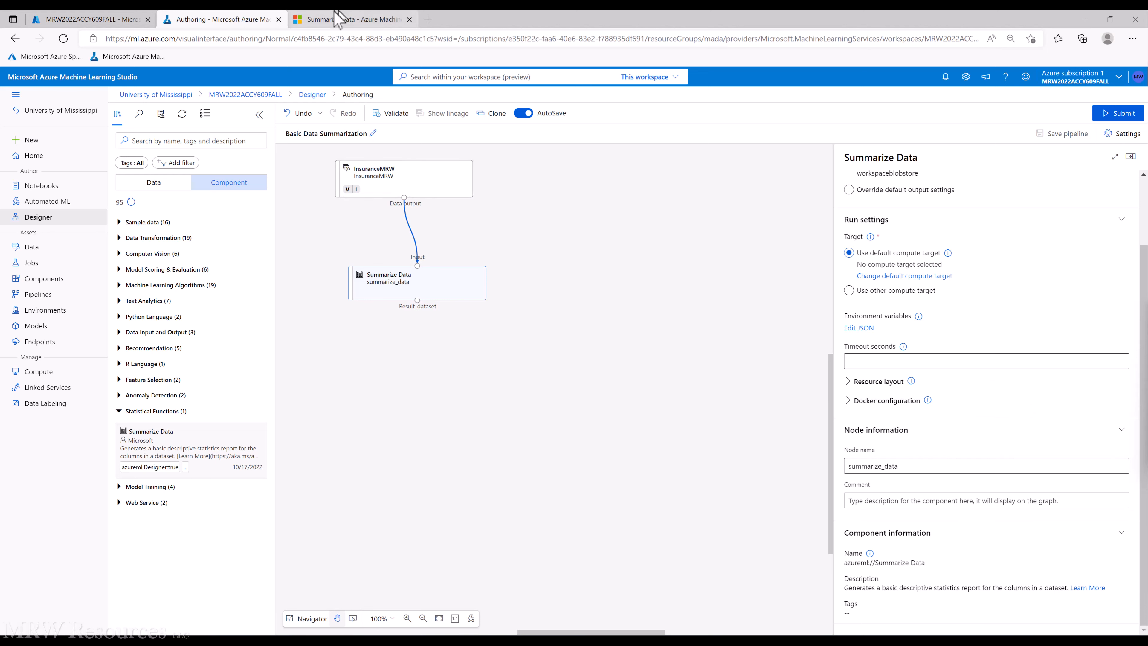
left_click(340, 20)
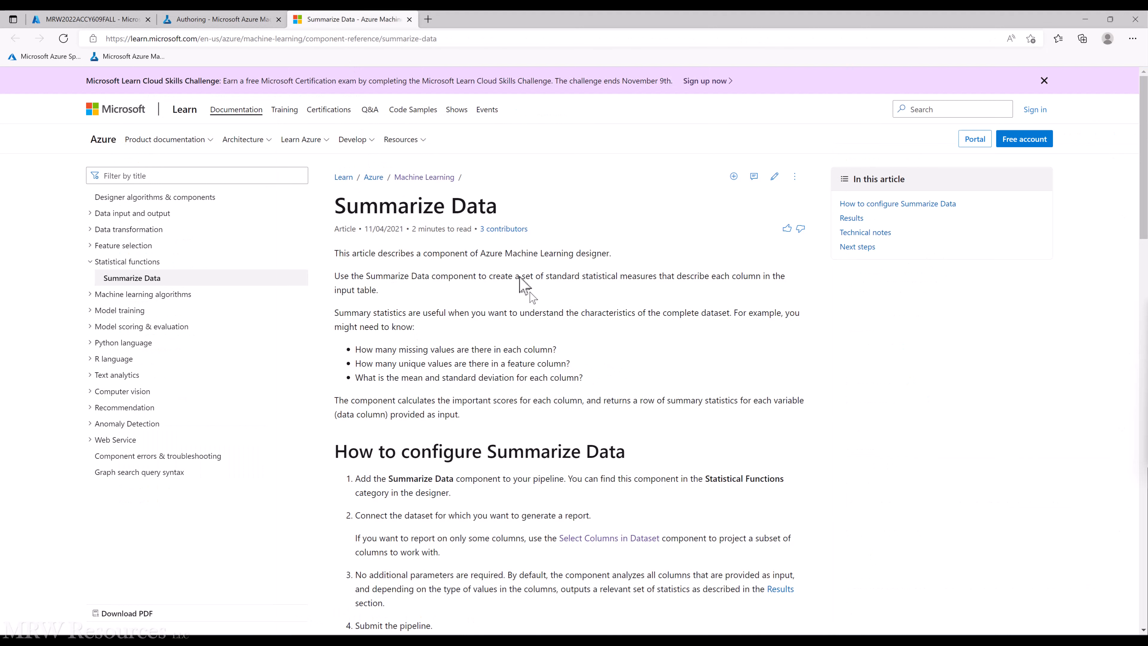
scroll(435, 275, "down", 2)
scroll(434, 275, "down", 4)
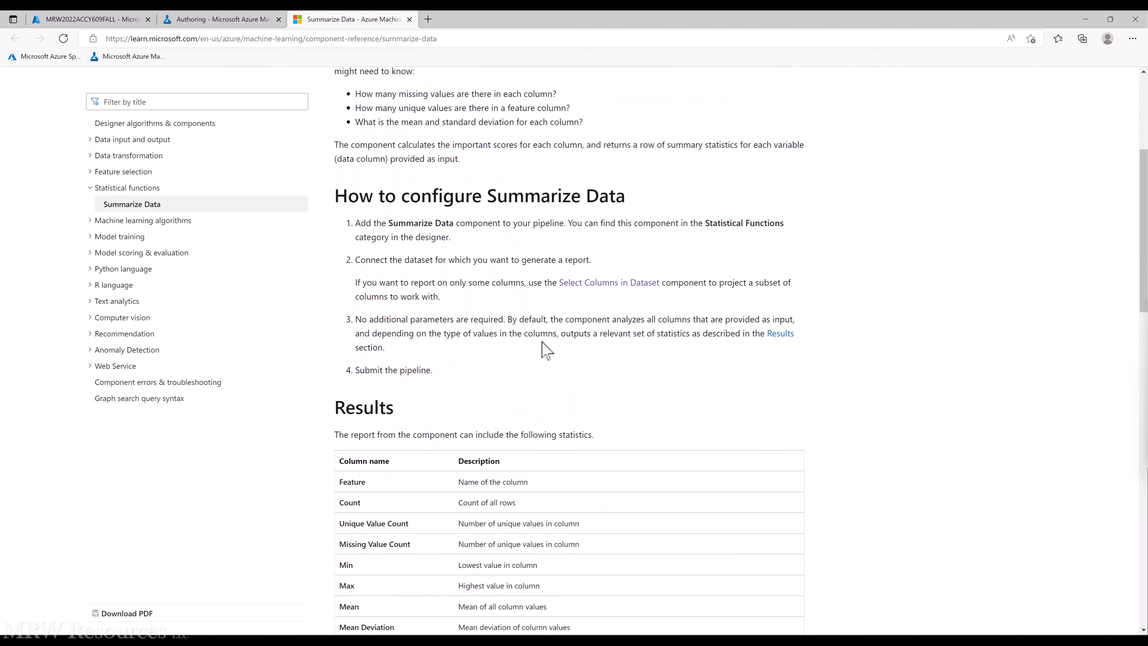
scroll(547, 351, "down", 5)
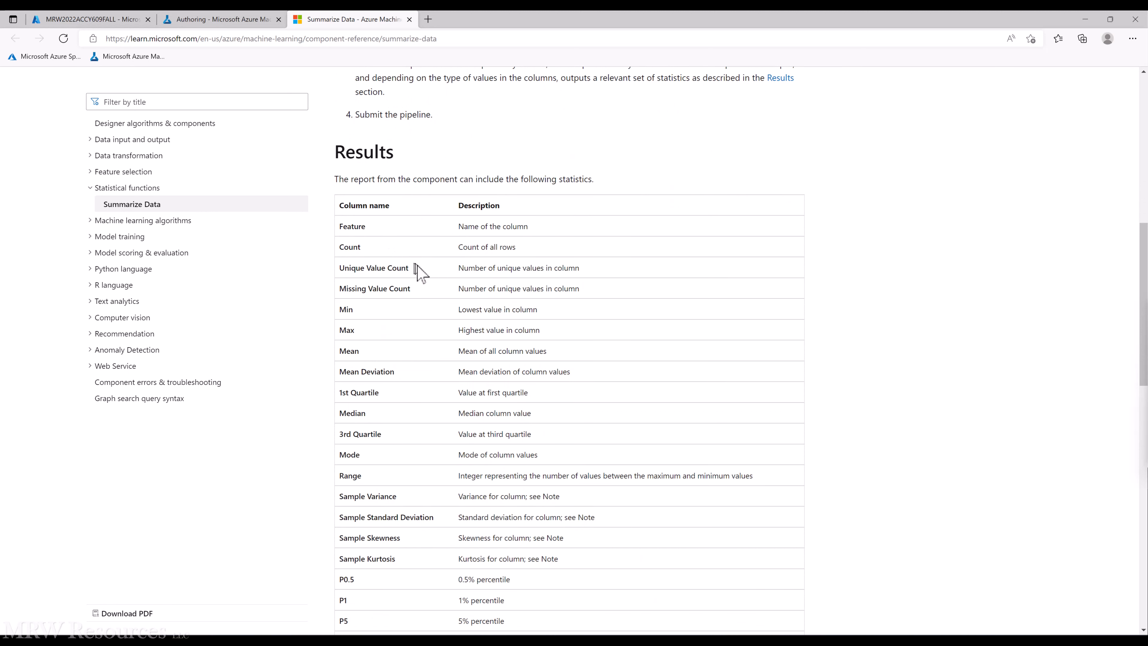
scroll(436, 298, "down", 2)
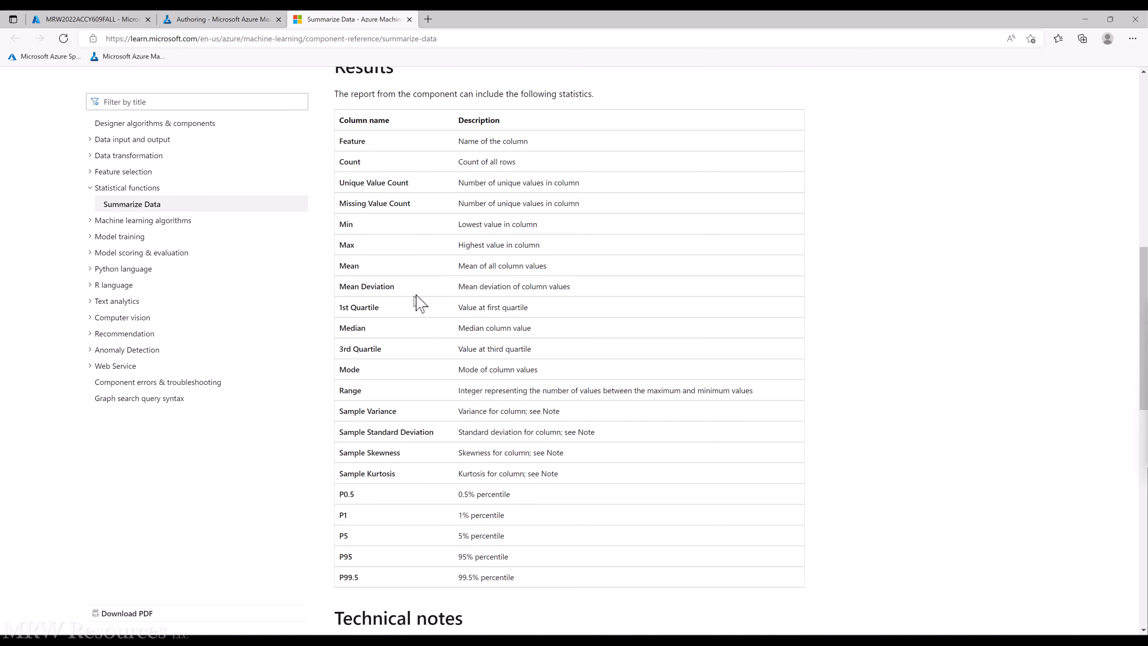
scroll(416, 299, "down", 2)
scroll(408, 260, "down", 2)
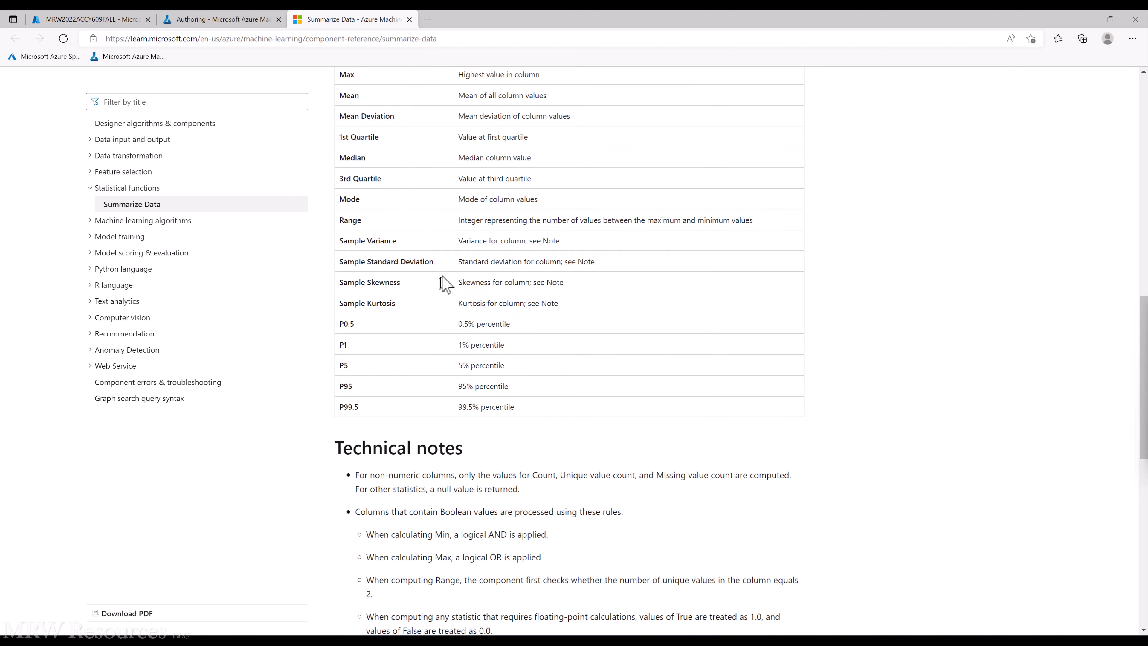
scroll(447, 273, "down", 2)
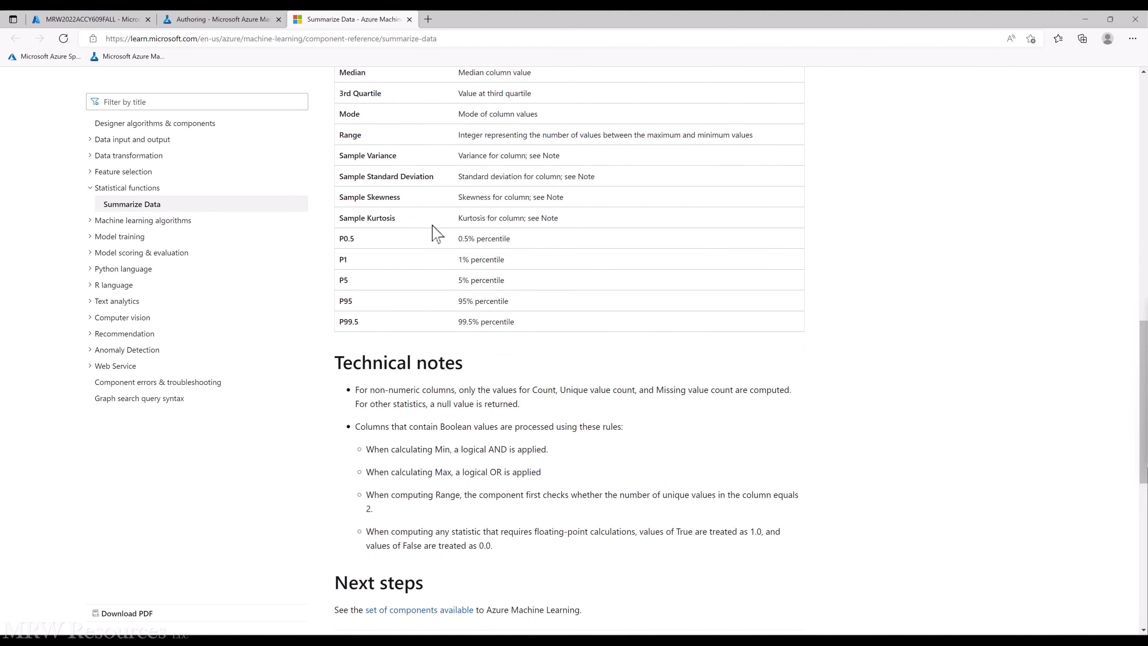
scroll(420, 245, "down", 2)
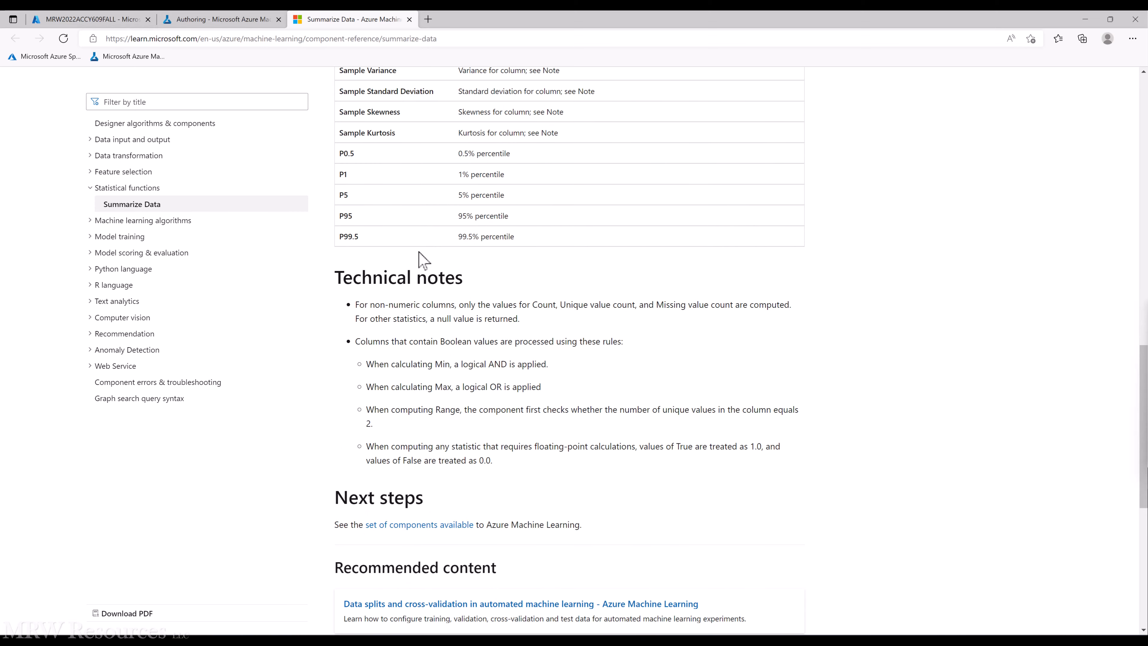
scroll(524, 305, "down", 2)
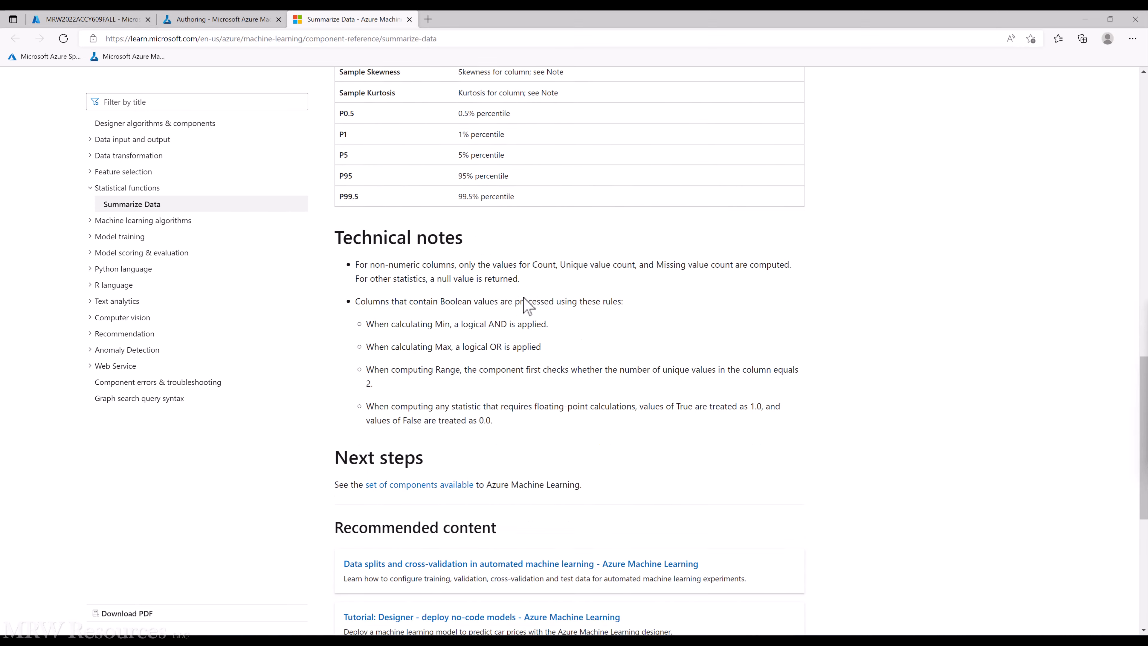
scroll(523, 306, "up", 2)
scroll(524, 306, "up", 14)
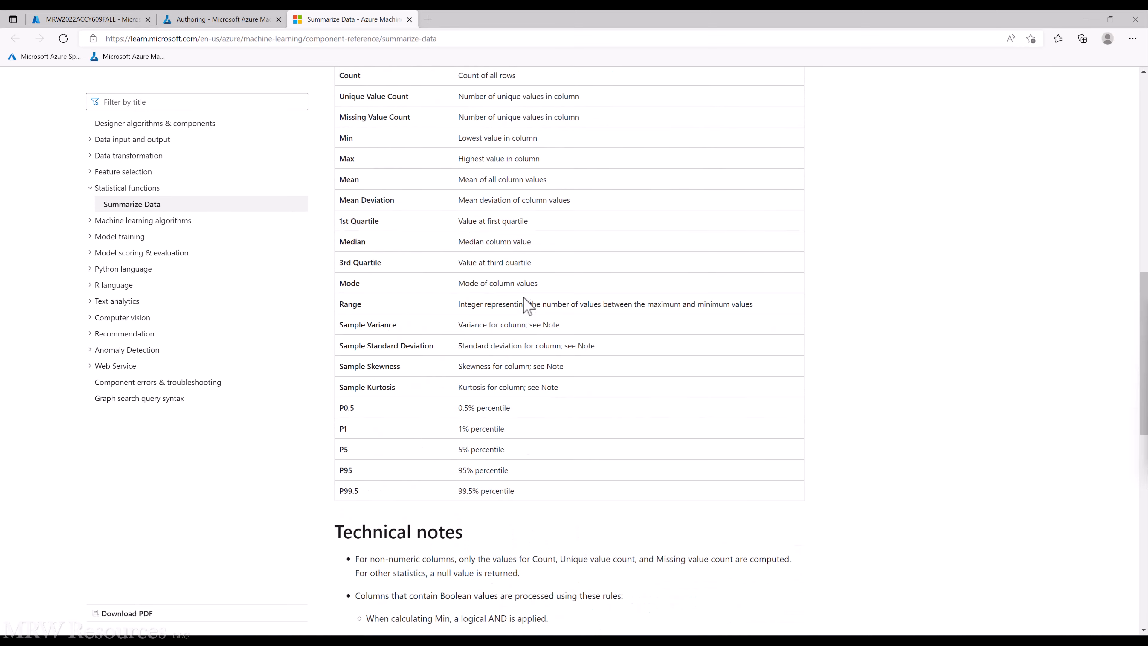
scroll(523, 305, "down", 4)
scroll(524, 303, "down", 11)
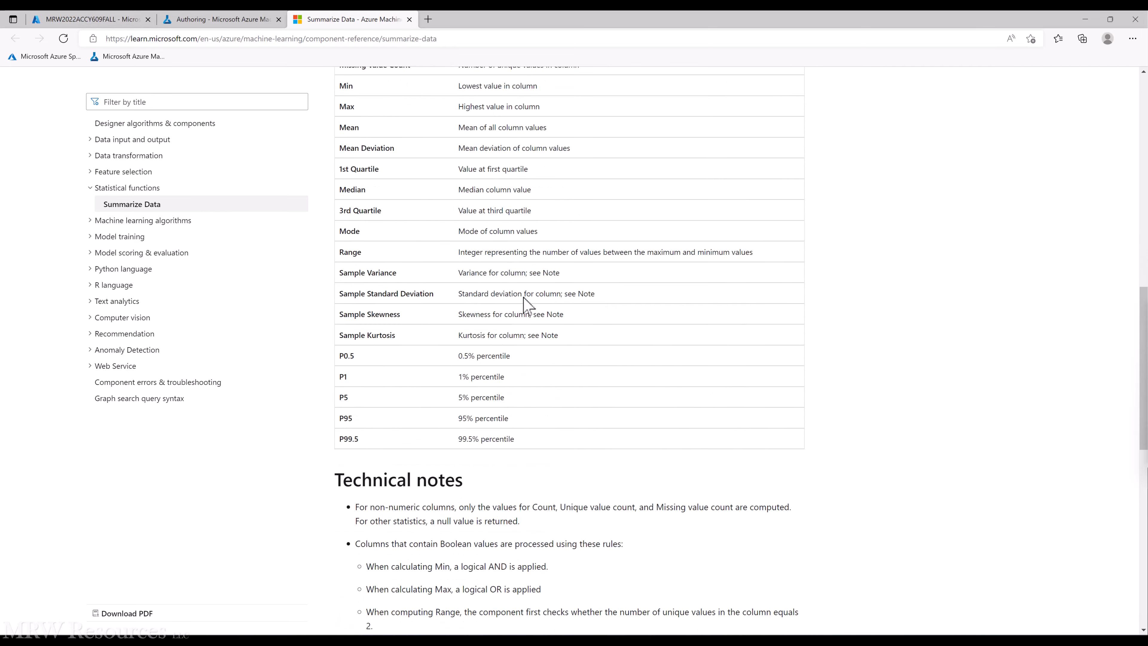
scroll(525, 303, "down", 7)
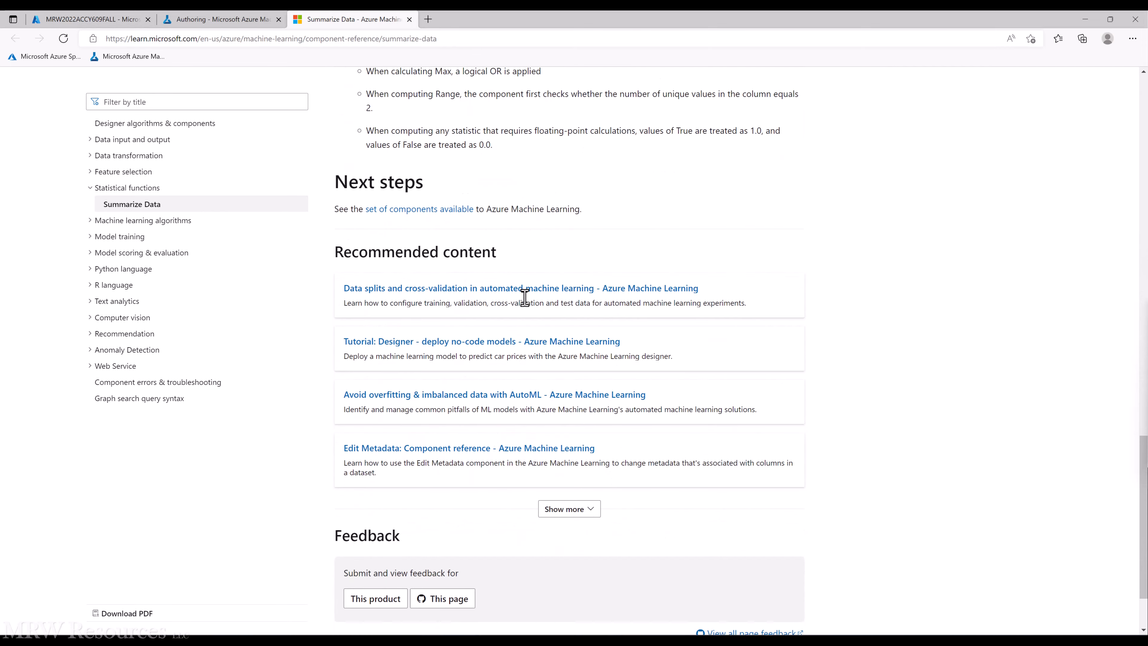
scroll(526, 305, "up", 8)
scroll(525, 304, "up", 1)
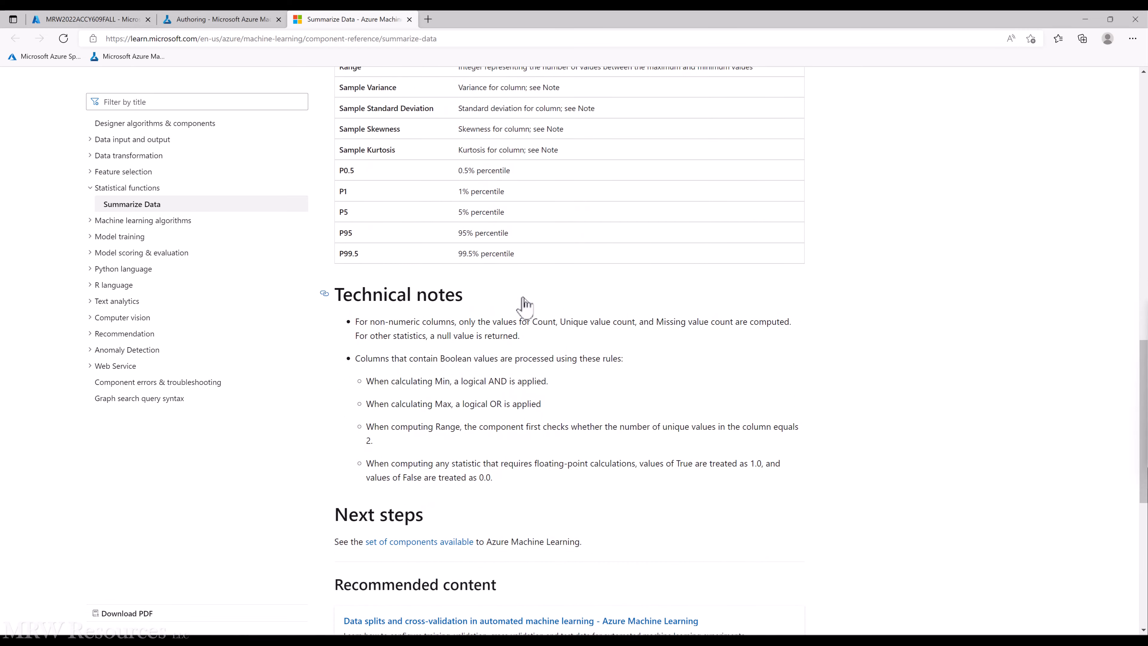
scroll(524, 305, "up", 20)
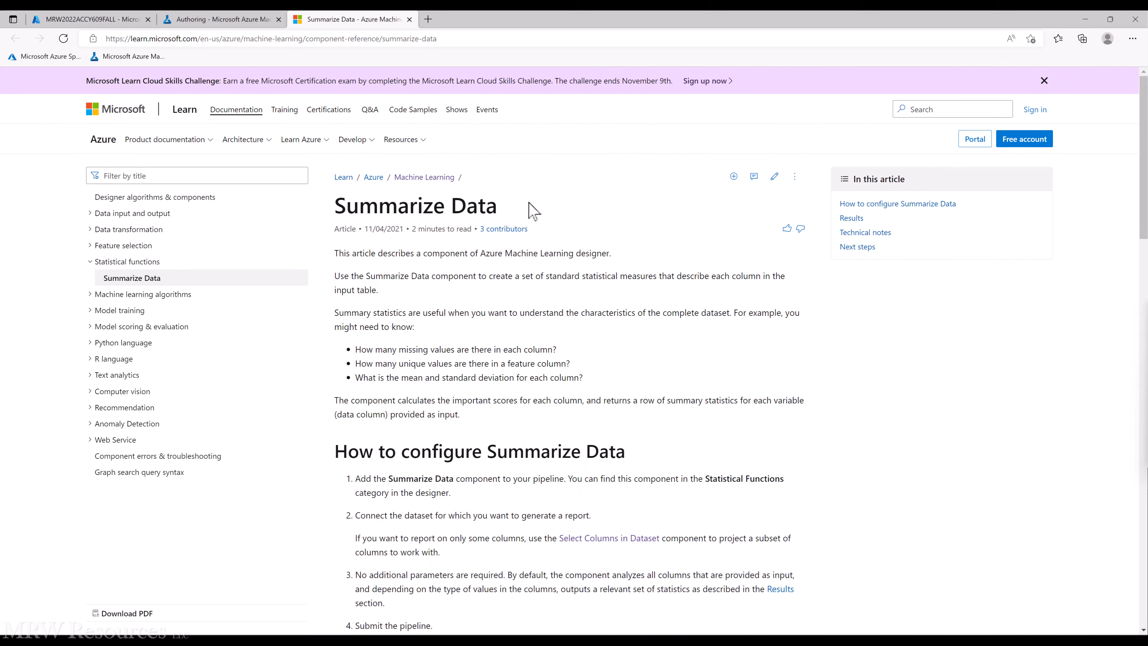
left_click(410, 19)
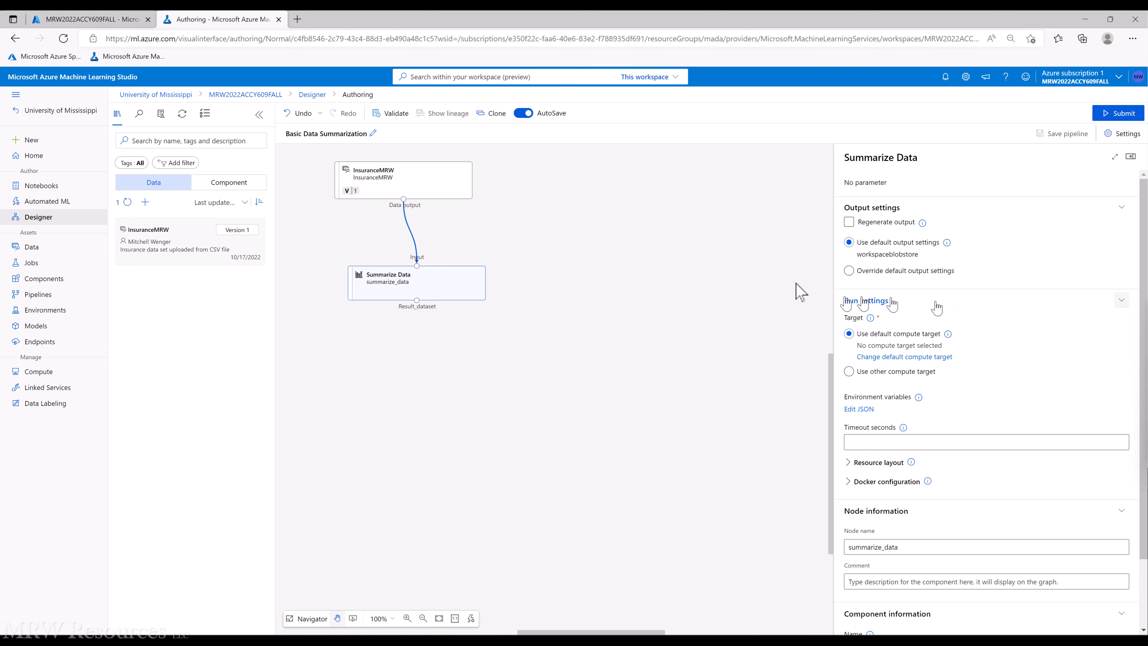
Set the pipeline's default compute target type to Compute instance.
left_click(710, 257)
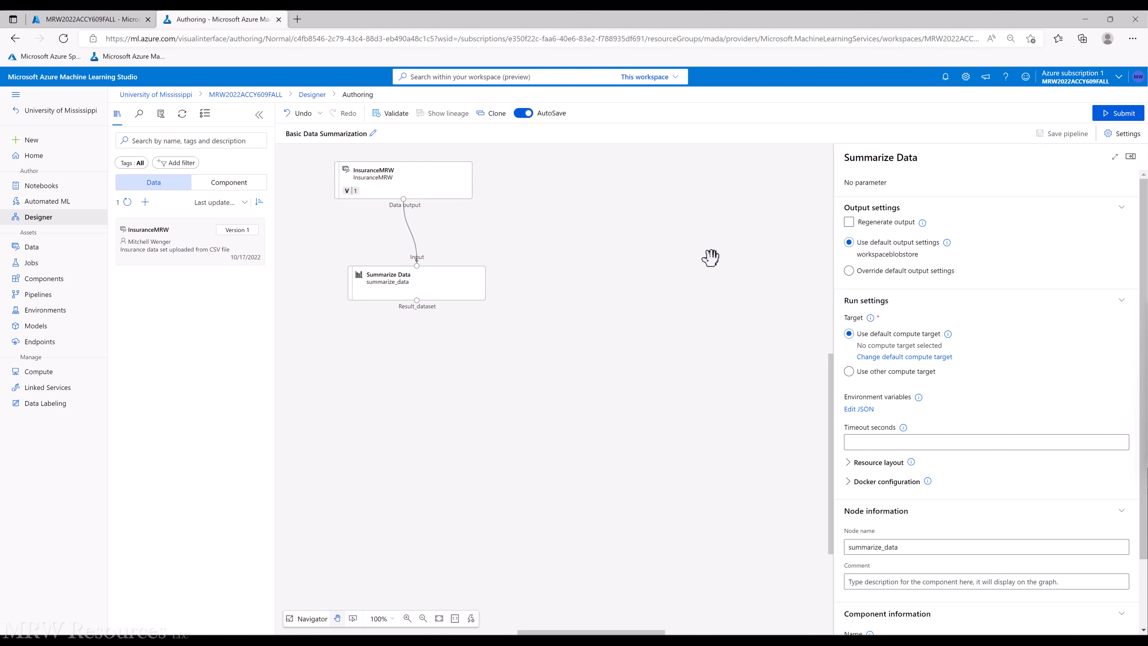
left_click(1132, 157)
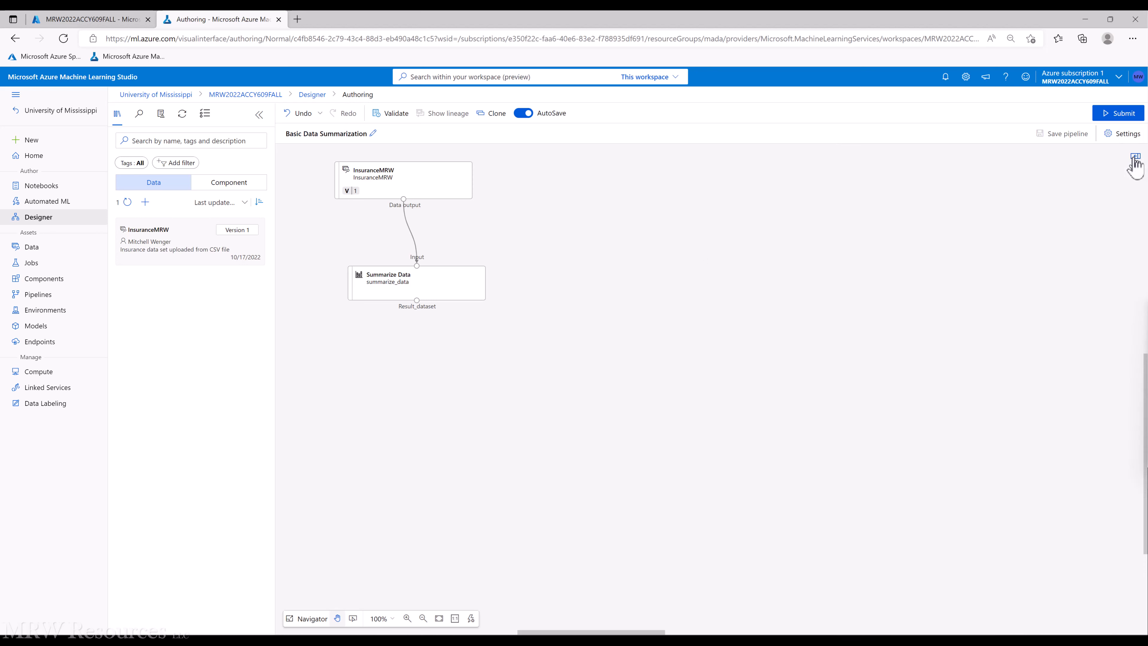
left_click(1120, 135)
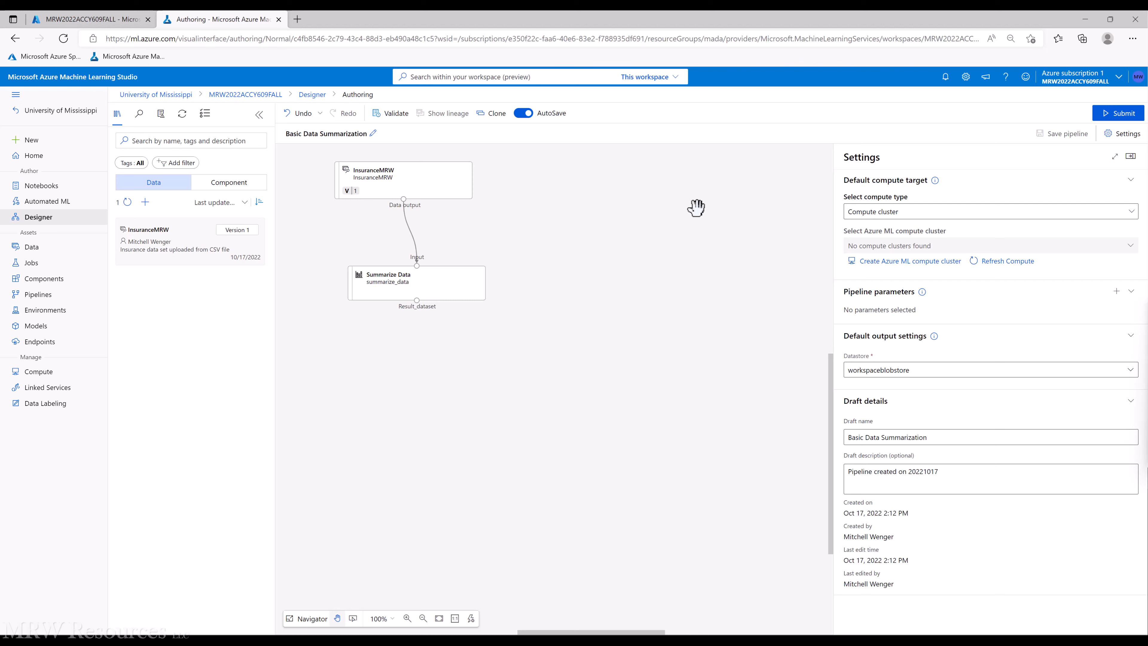
left_click(888, 218)
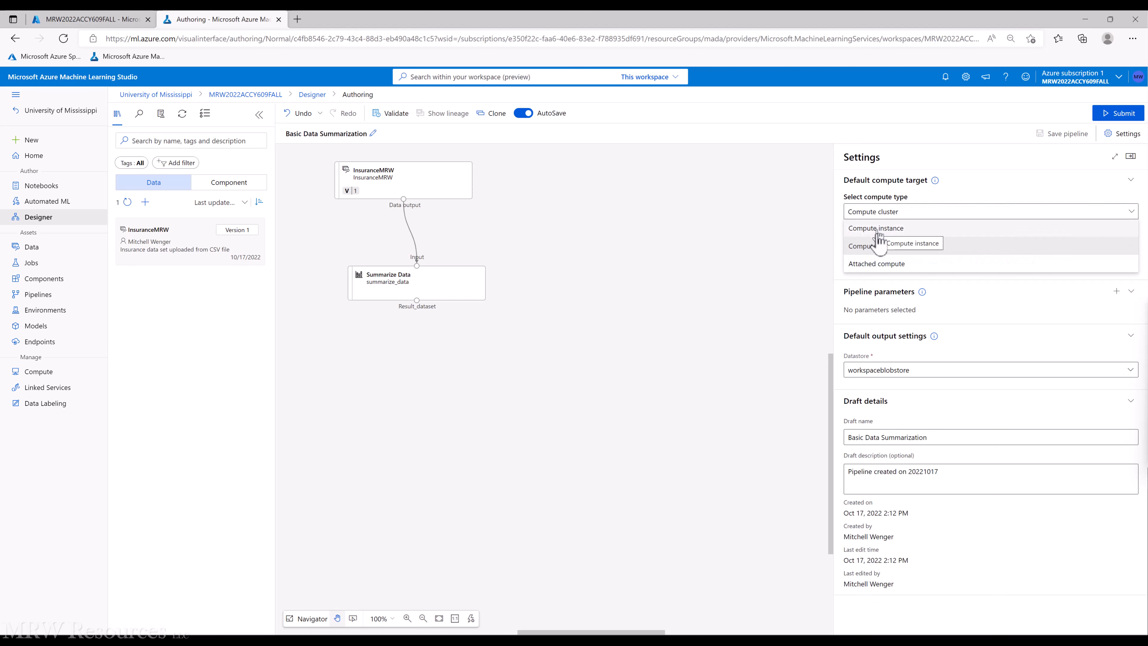
left_click(741, 247)
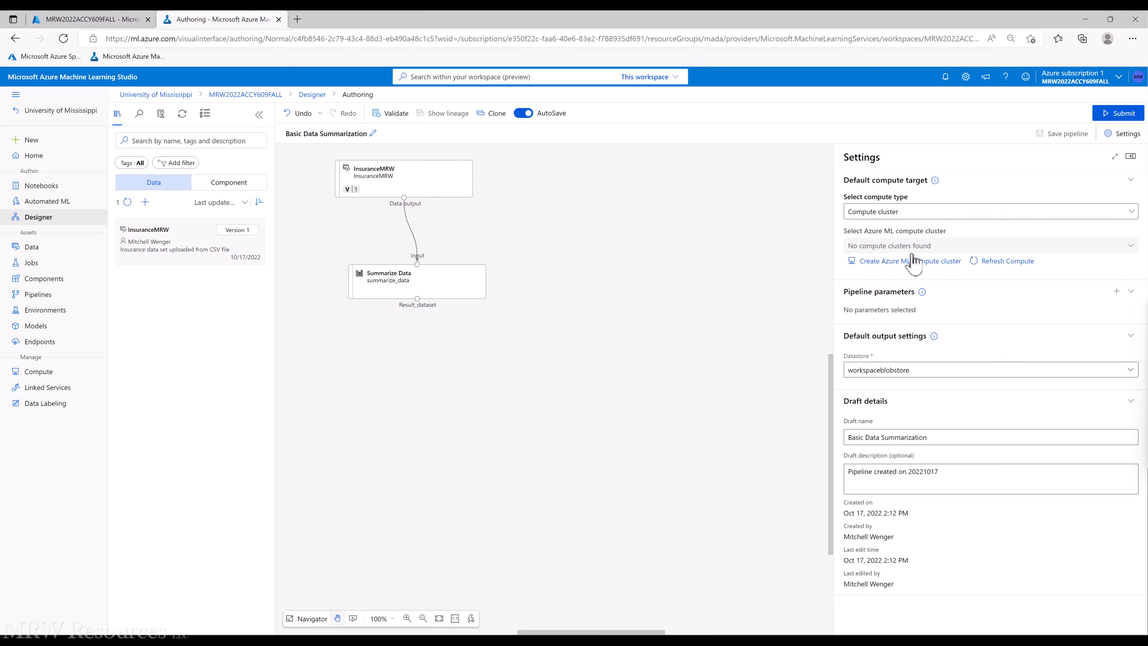
left_click(909, 211)
left_click(896, 228)
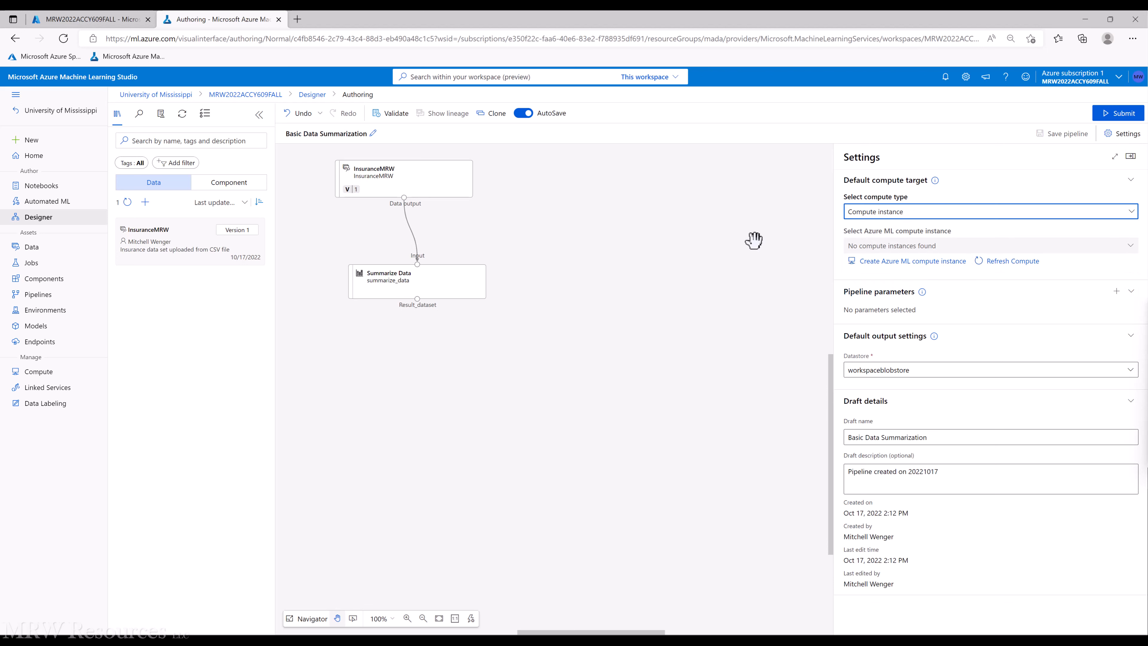
Start creating an Azure ML compute instance and append "-basic" to the suggested compute name.
left_click(888, 263)
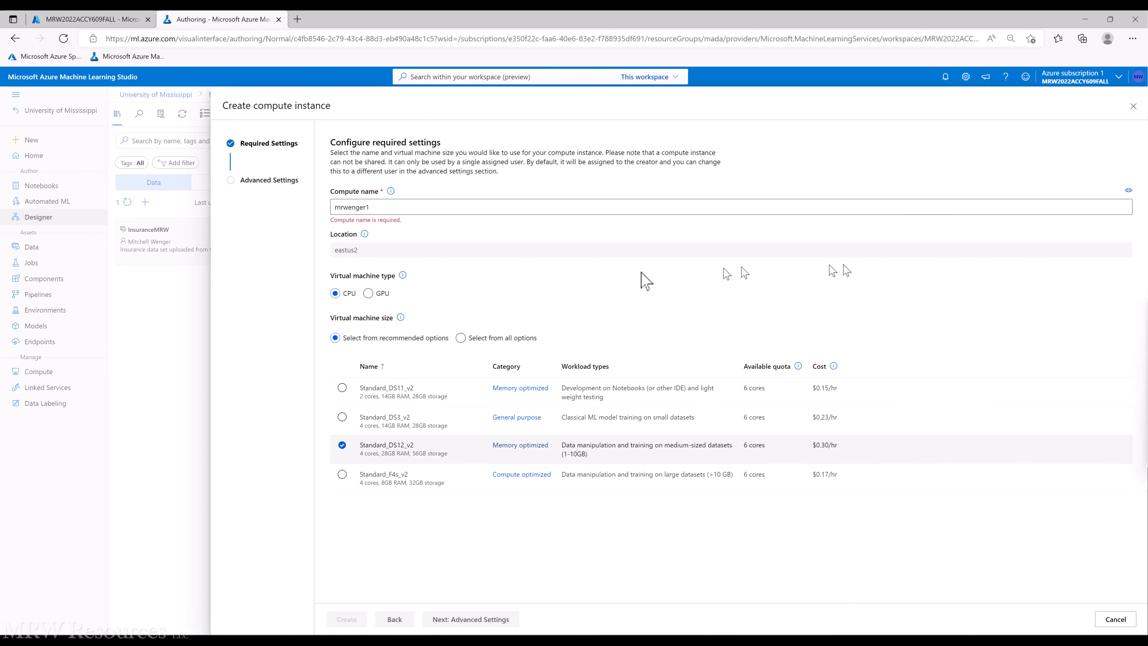
left_click(389, 207)
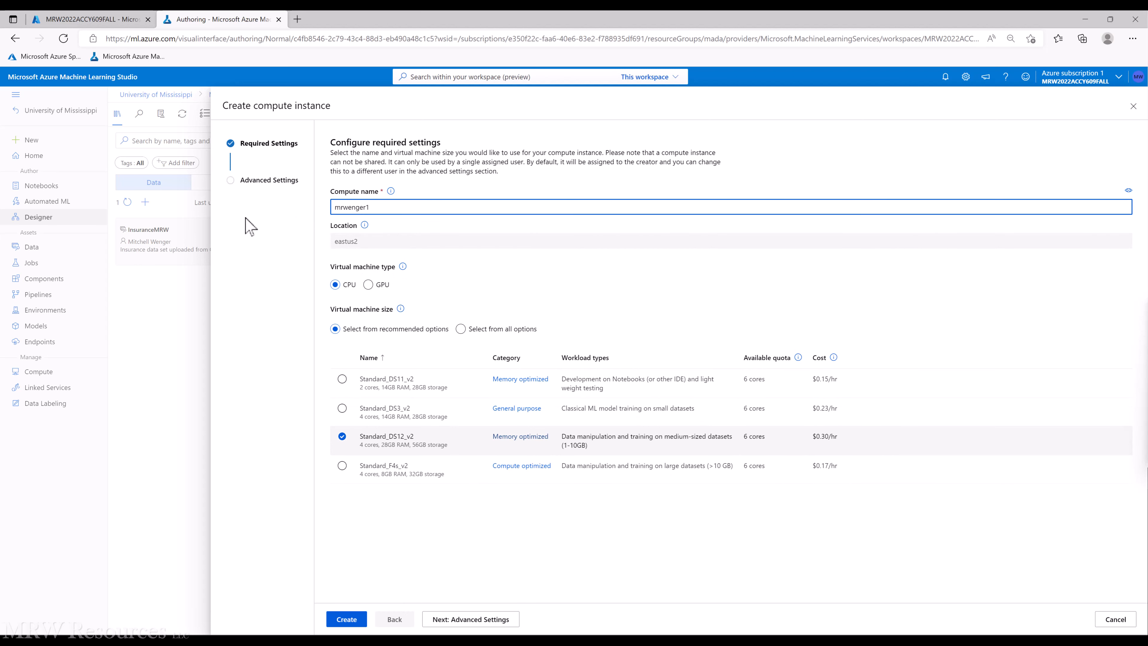
type("-basic")
Examine the recommended GPU virtual machine sizes and the full list of CPU sizes with their quotas and costs.
left_click(368, 285)
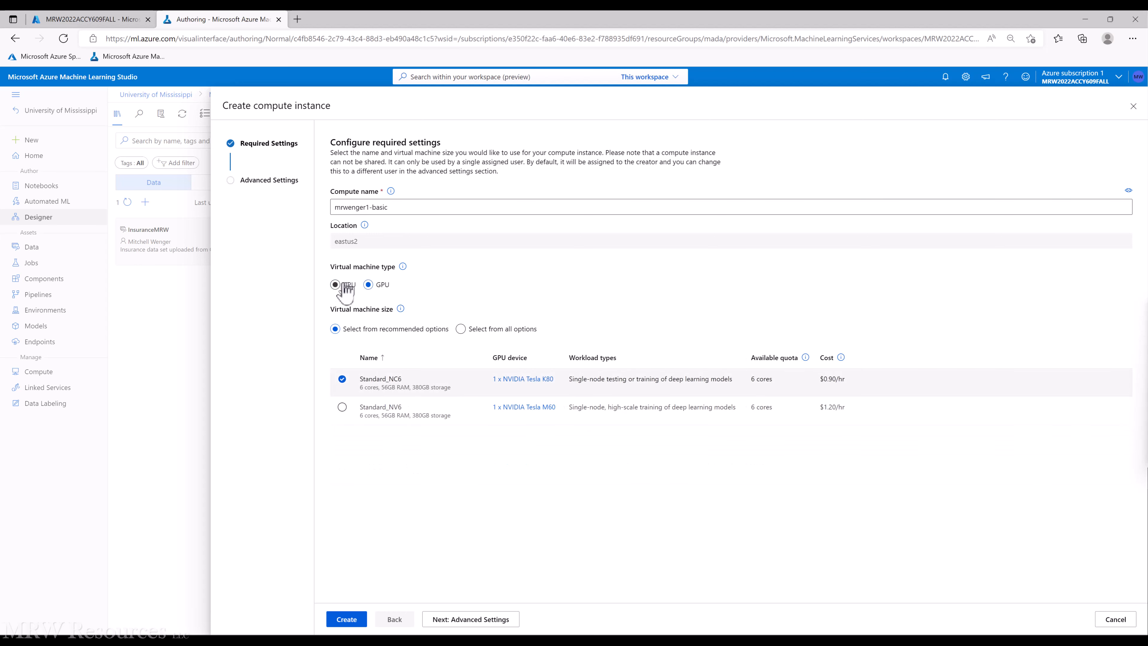
left_click(335, 285)
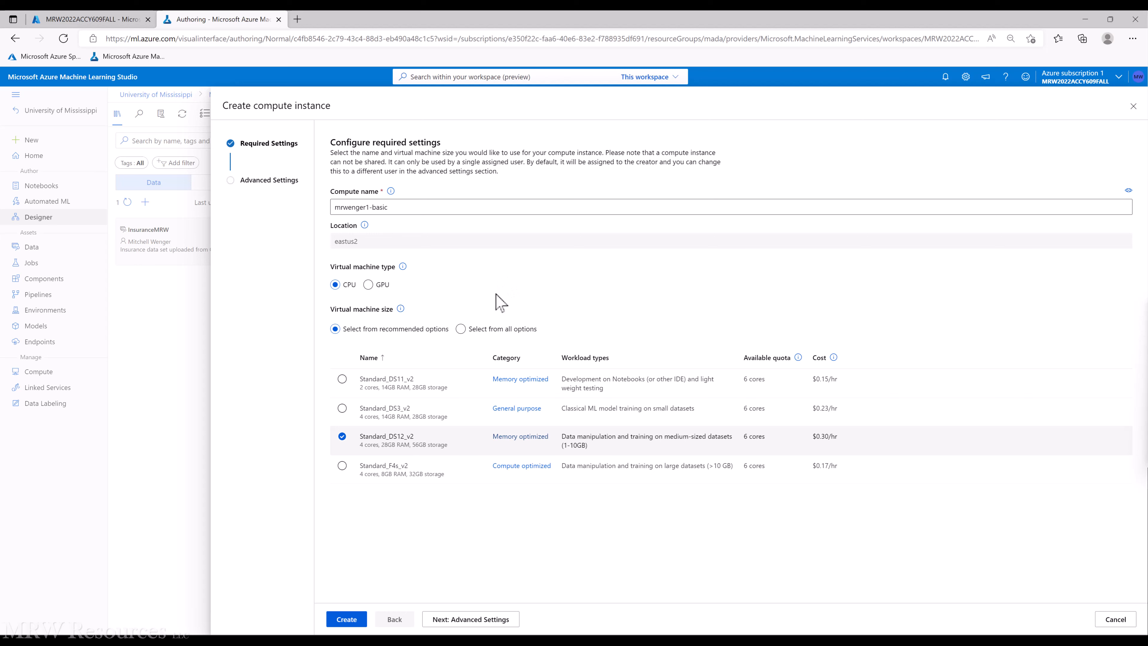
left_click(461, 330)
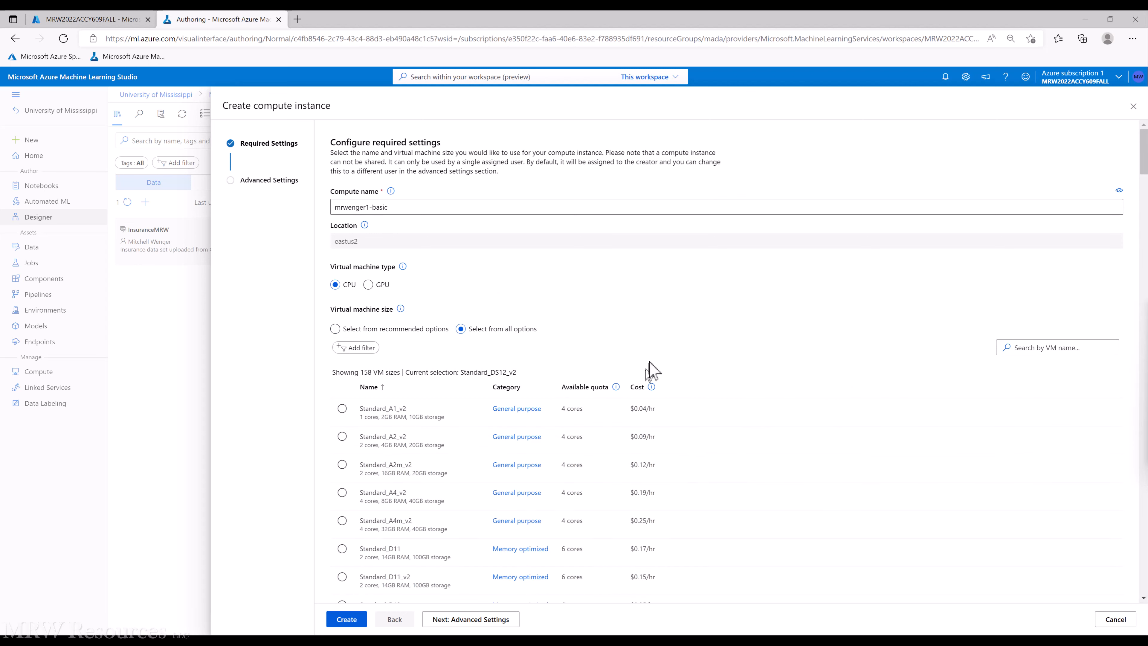
scroll(753, 384, "down", 3)
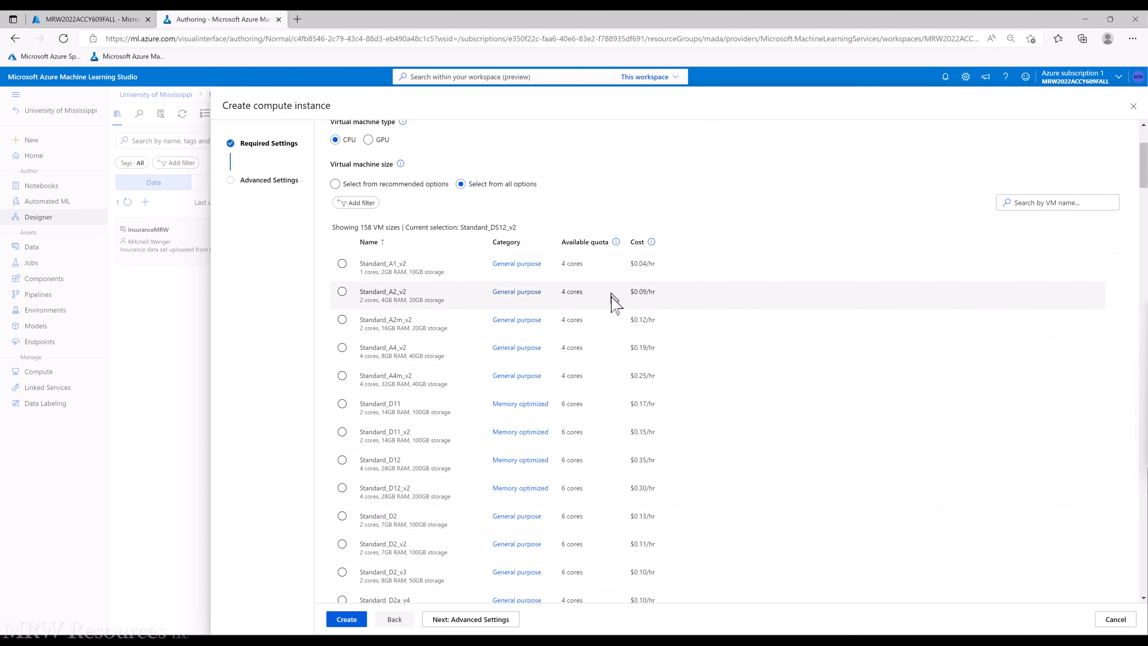
scroll(599, 311, "down", 2)
scroll(599, 311, "down", 2)
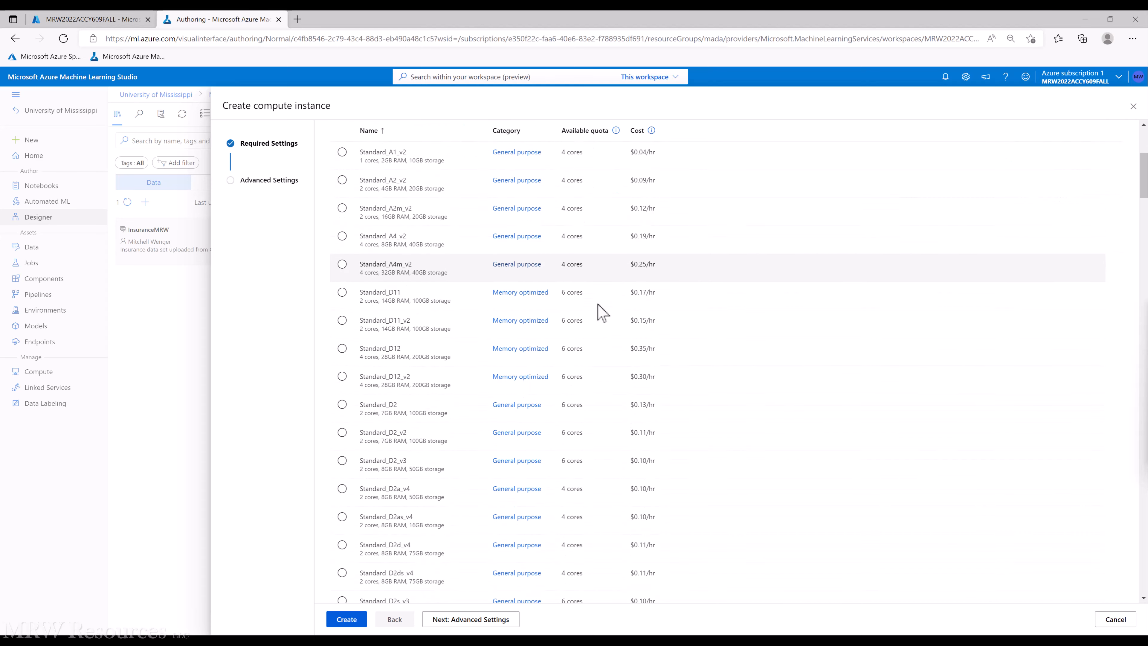
scroll(599, 311, "down", 2)
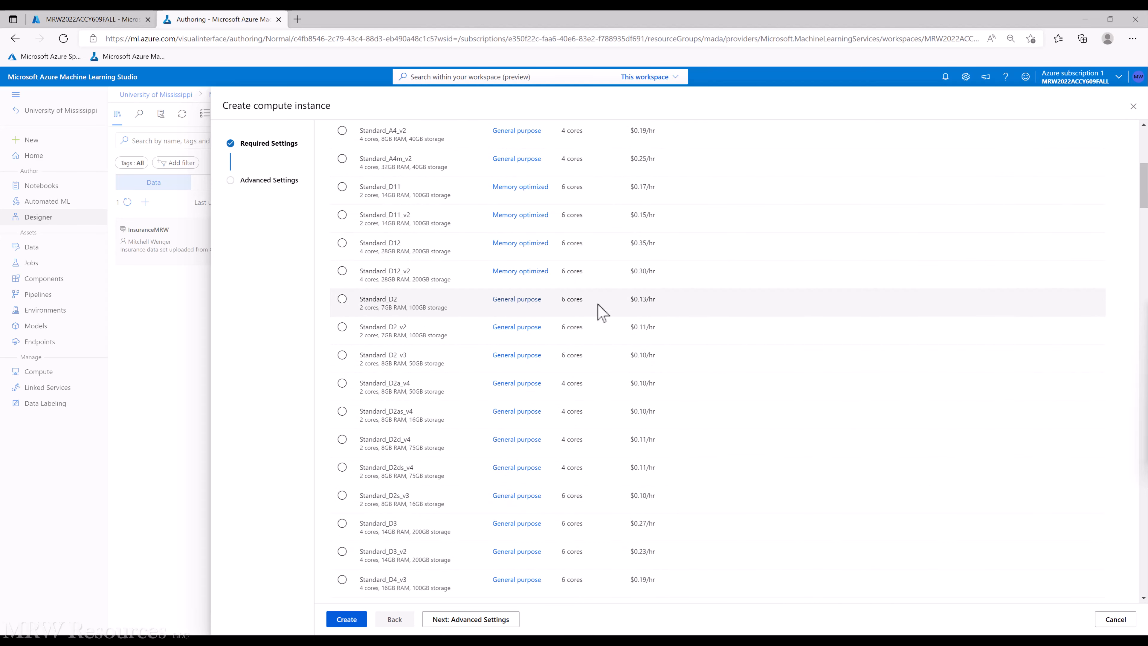
scroll(603, 312, "up", 2)
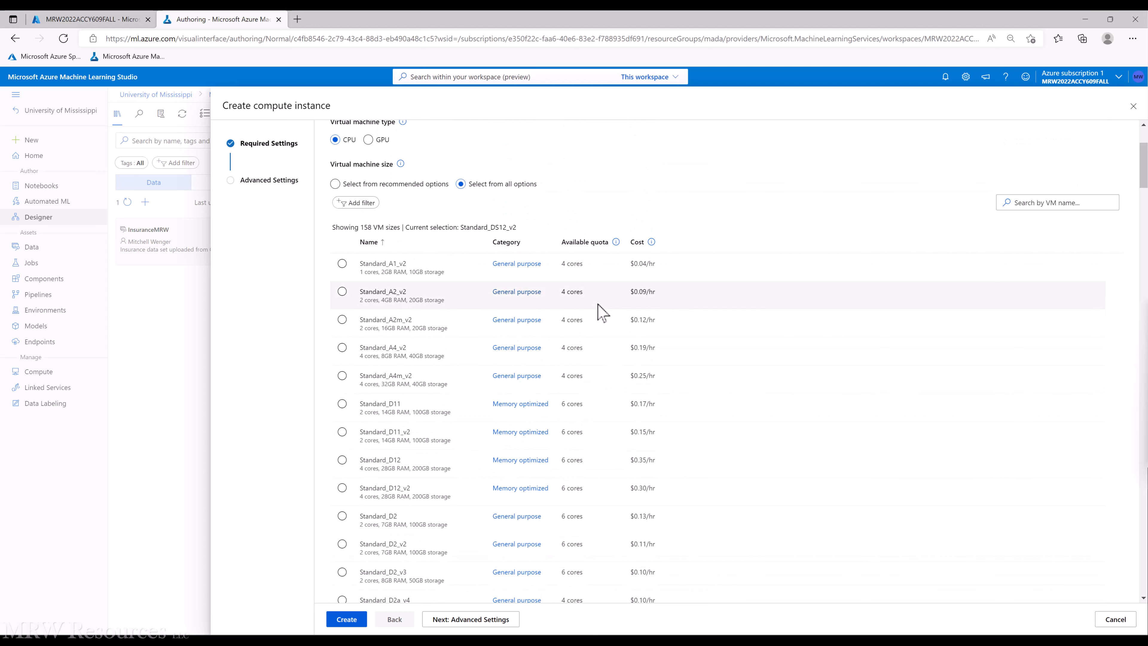
left_click(388, 188)
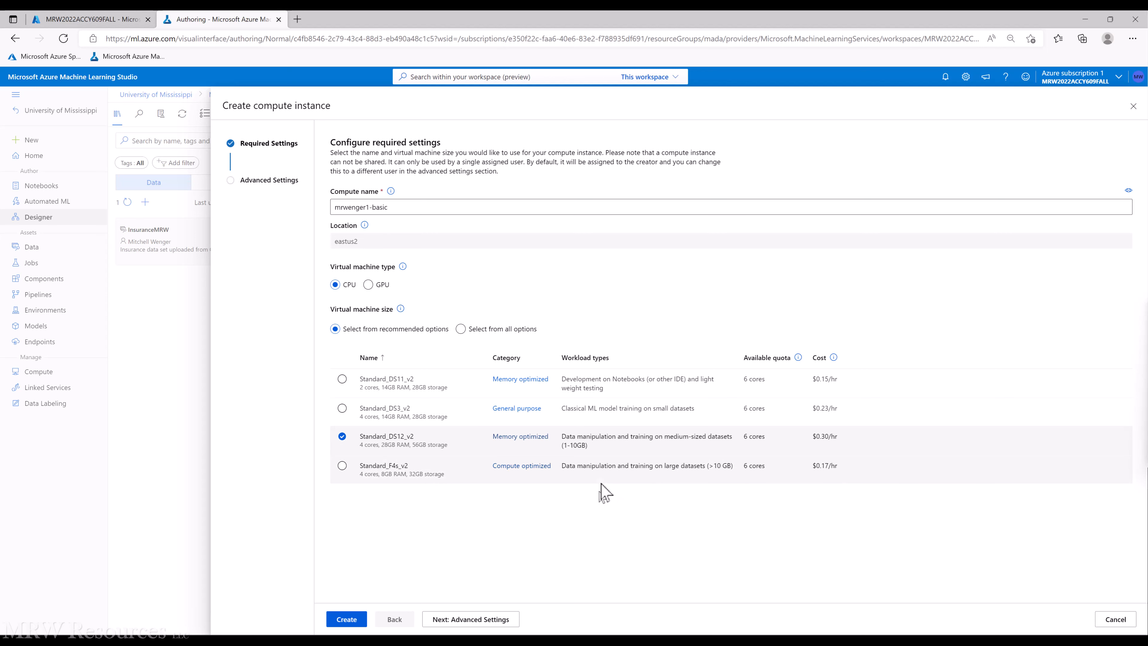
Choose the Standard_DS11_v2 CPU virtual machine size from all options and return to the recommended sizes.
left_click(474, 329)
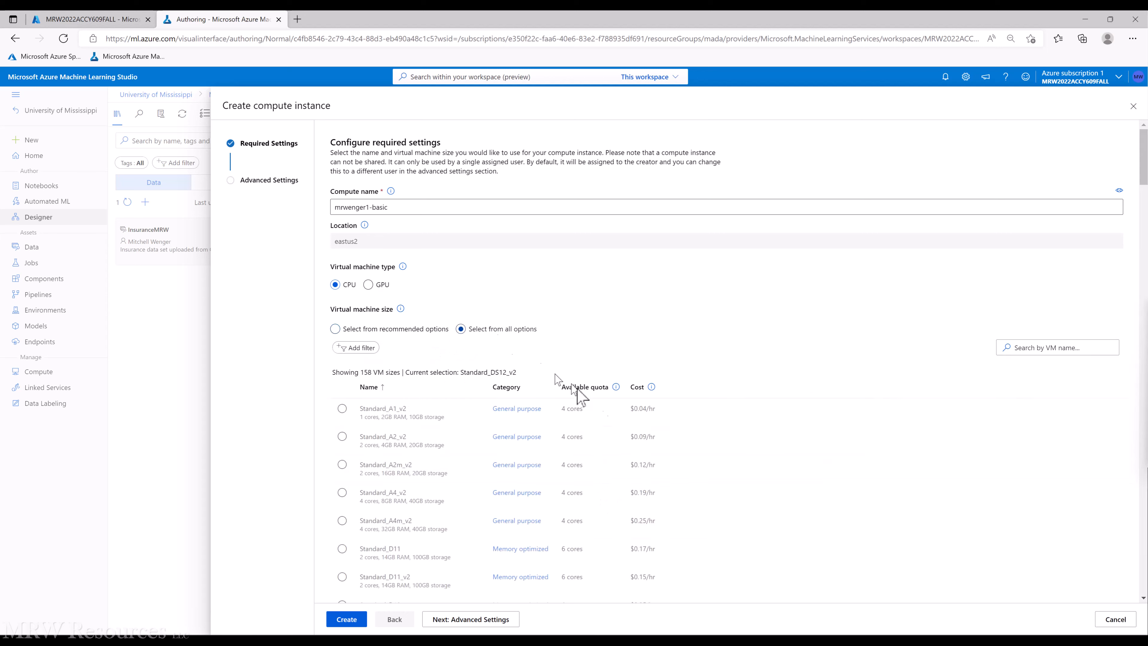
left_click(412, 331)
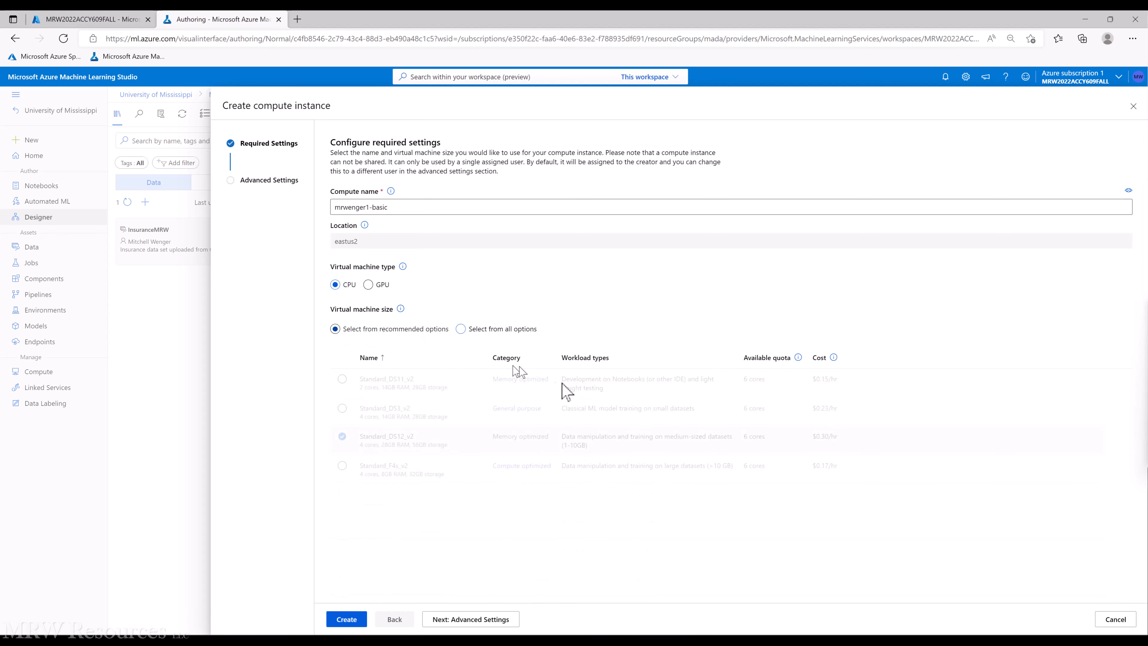
left_click(518, 329)
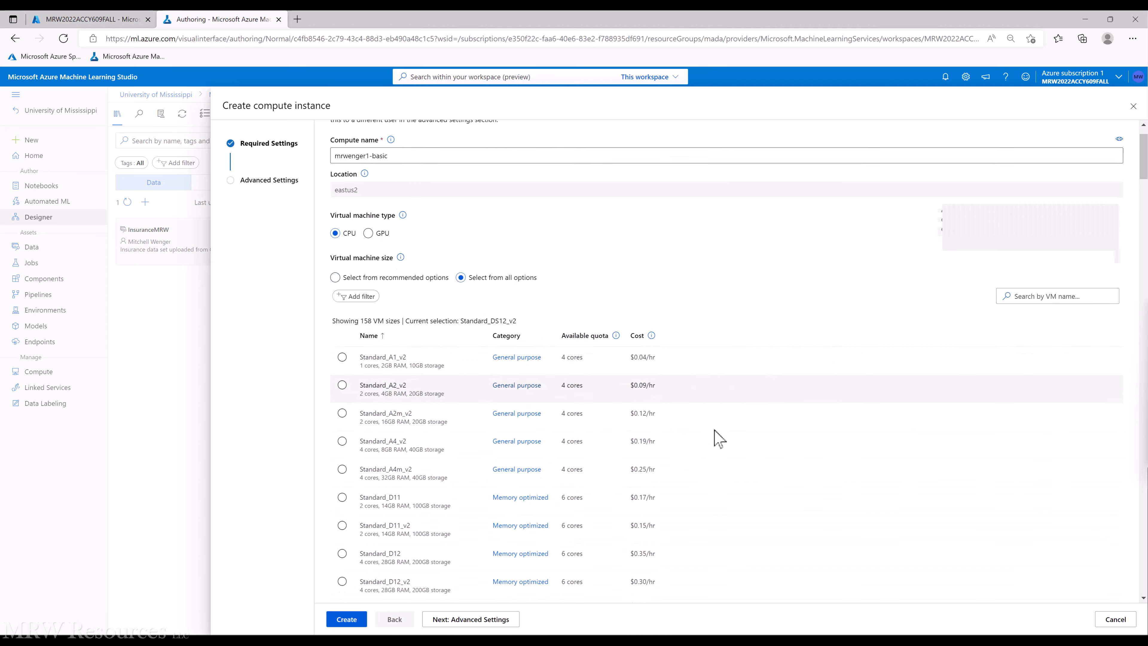
scroll(746, 487, "down", 10)
scroll(746, 487, "up", 2)
scroll(746, 487, "down", 2)
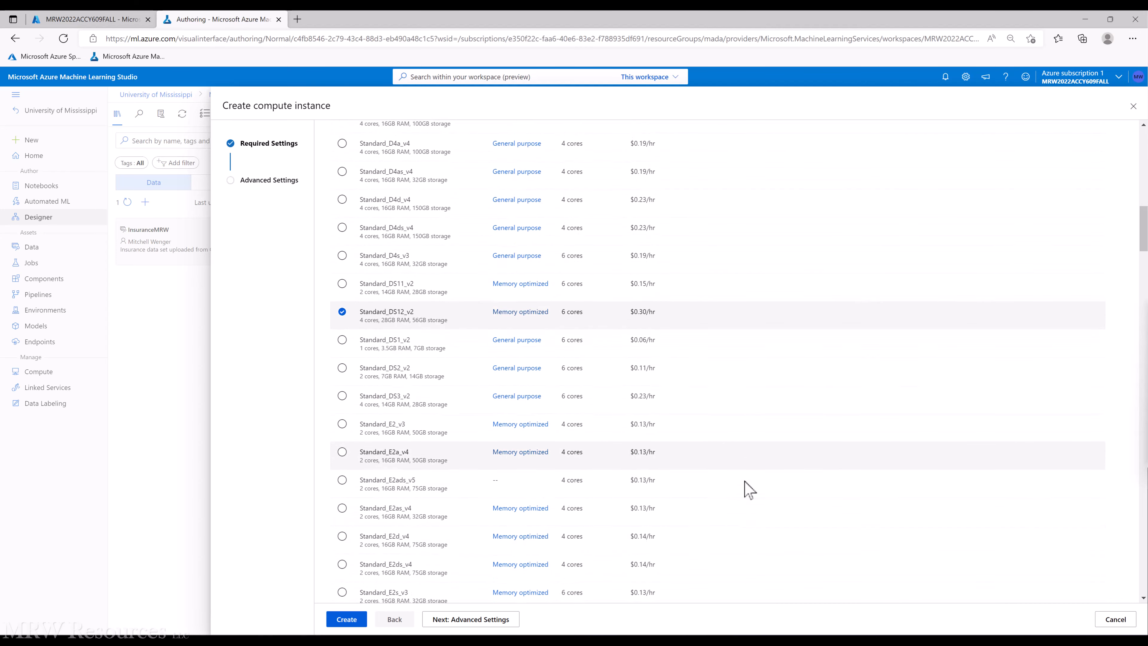
scroll(746, 487, "down", 2)
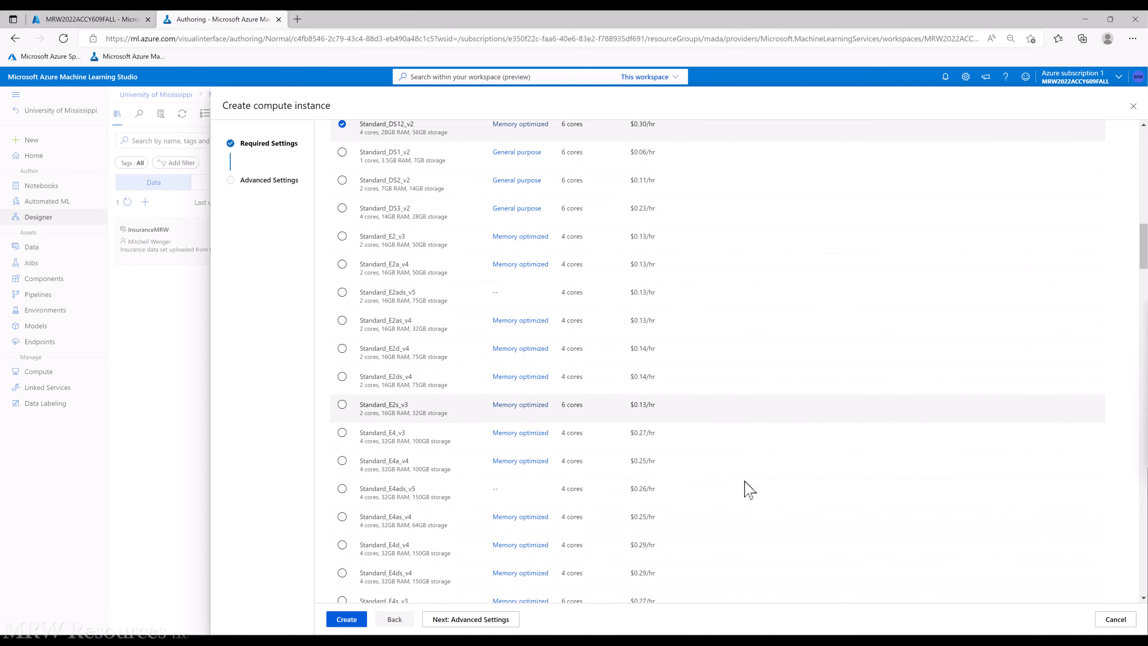
scroll(750, 490, "up", 15)
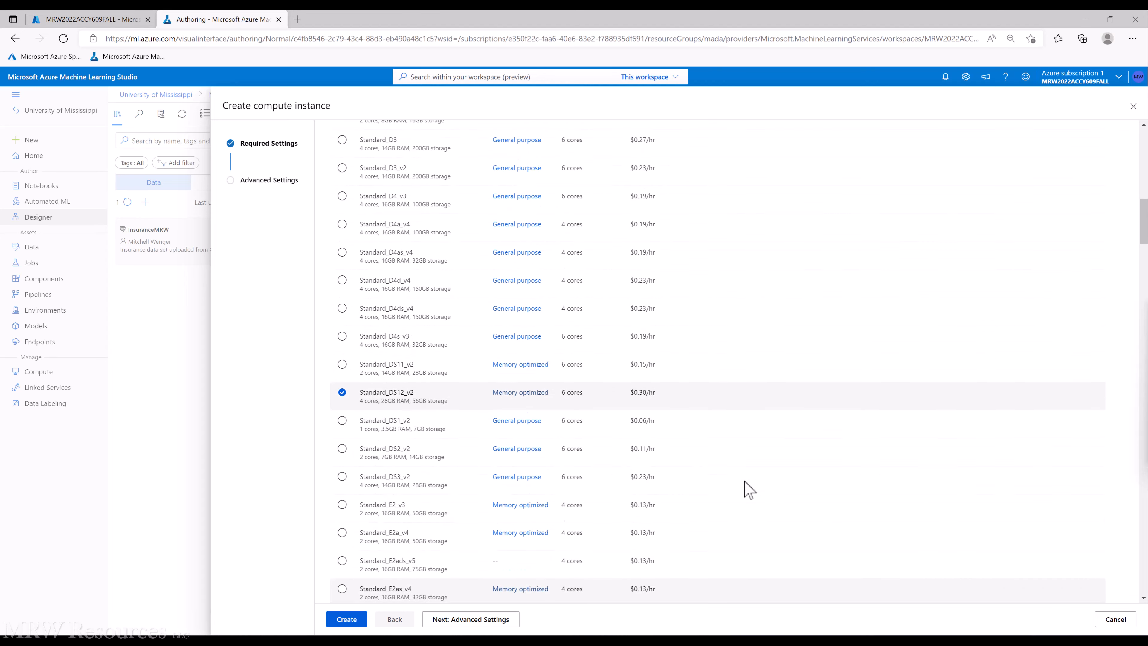
scroll(746, 487, "down", 3)
scroll(435, 375, "up", 14)
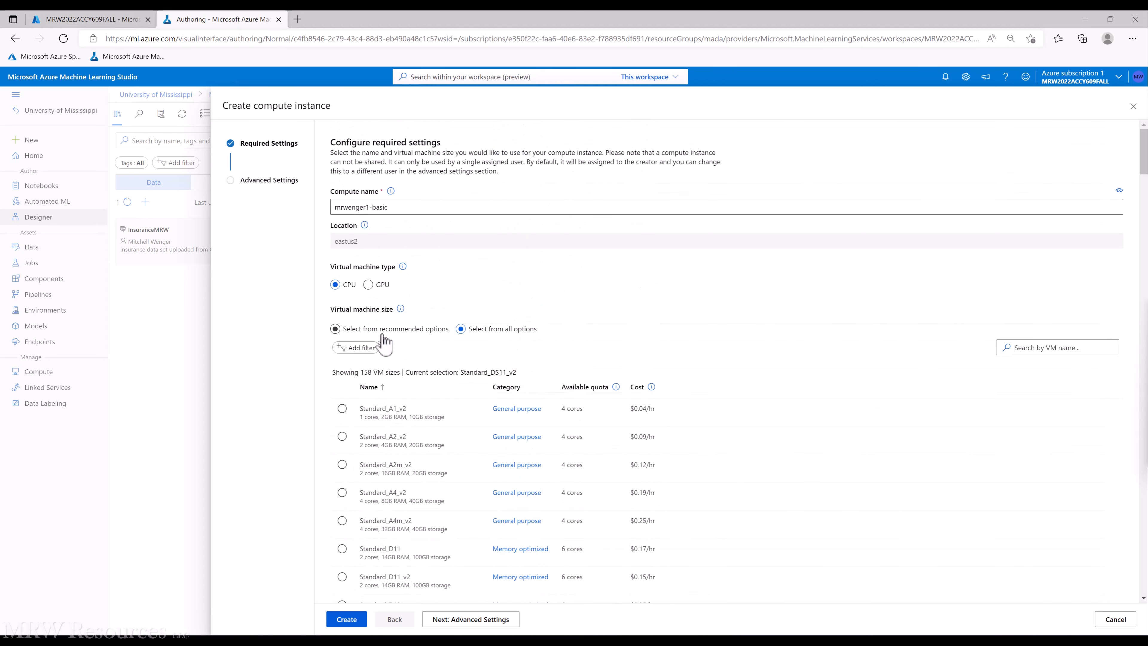
left_click(381, 333)
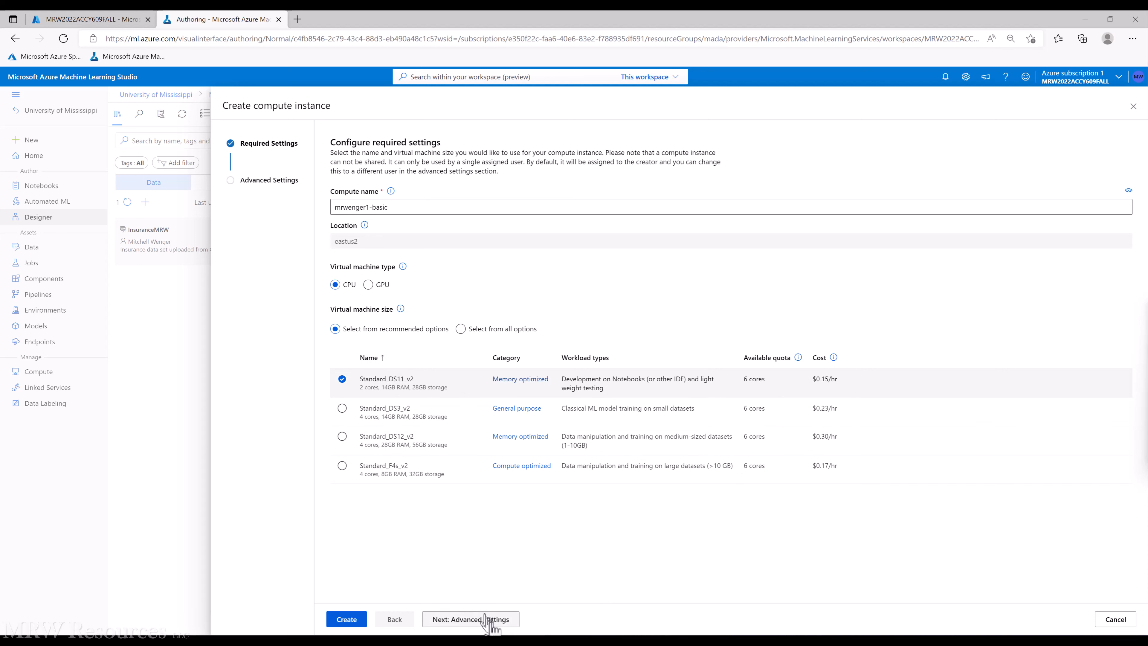
Add a stop schedule to the compute instance's advanced settings and include Sunday and Saturday in its active days.
left_click(466, 620)
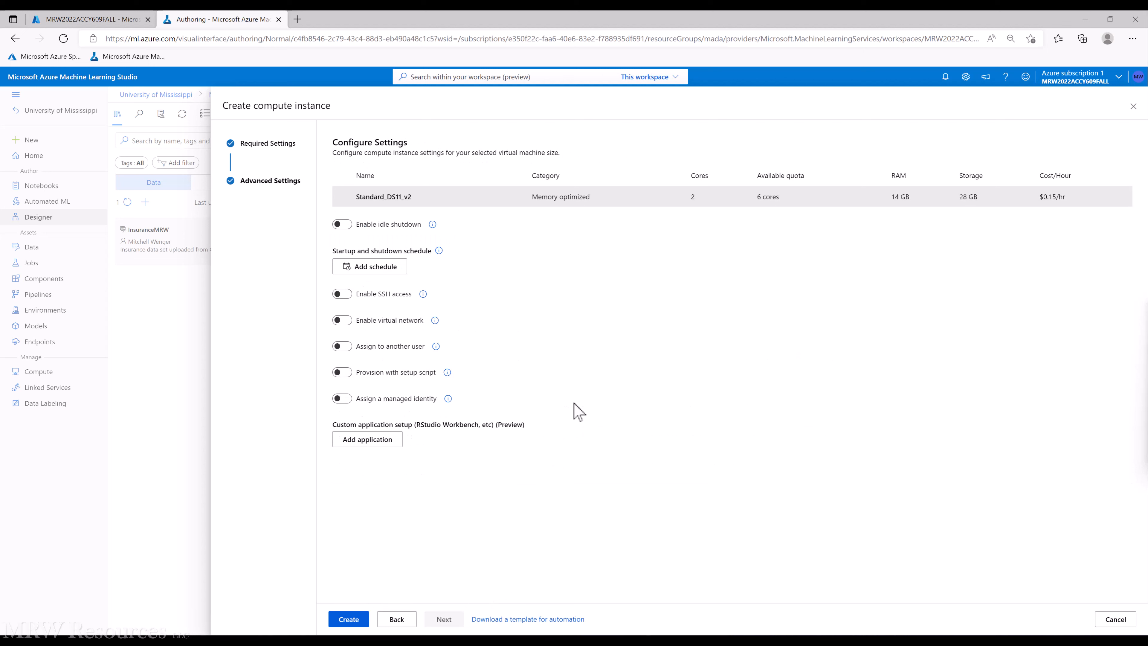
left_click(383, 267)
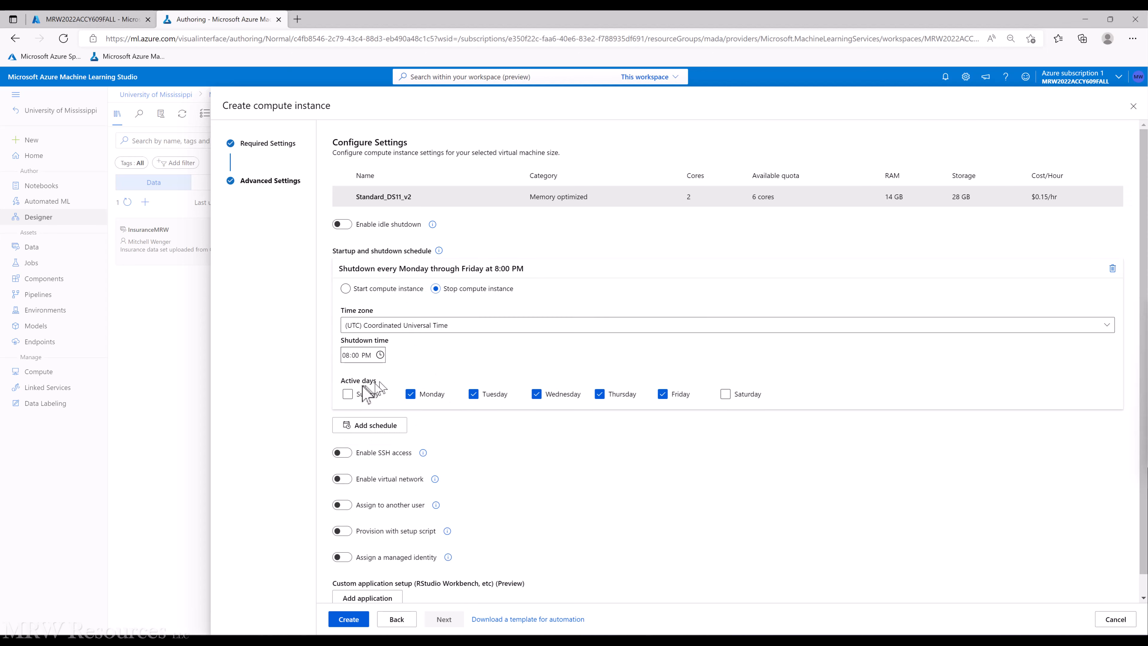
left_click(349, 394)
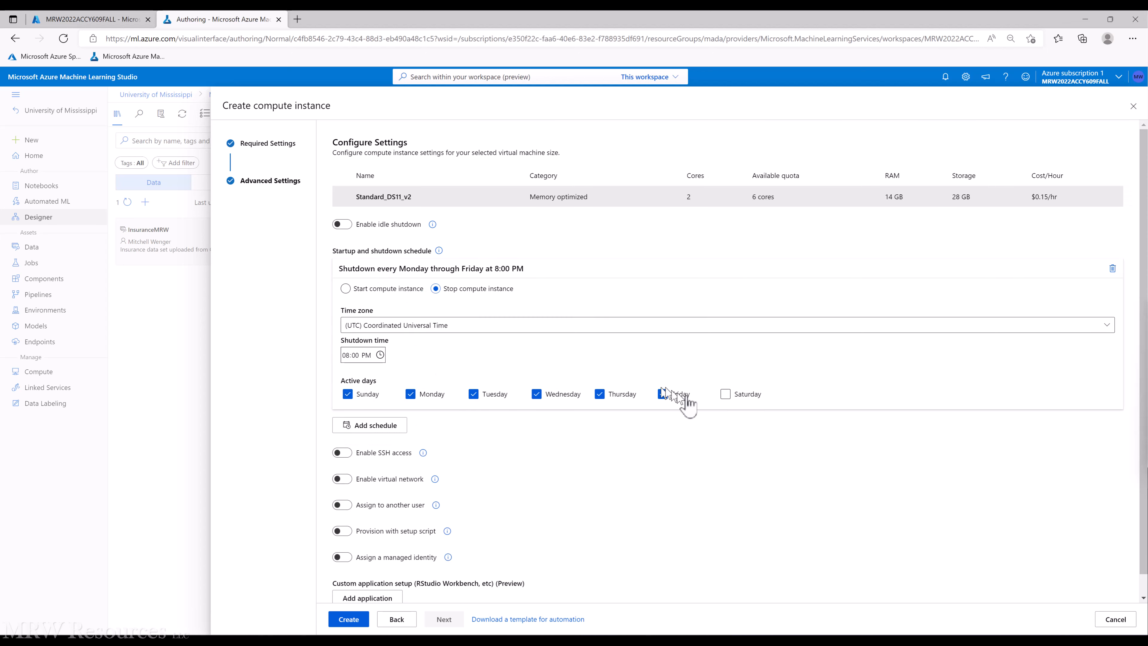
left_click(723, 397)
Set the shutdown schedule's time zone to (UTC-06:00) Central Time (US & Canada).
left_click(384, 325)
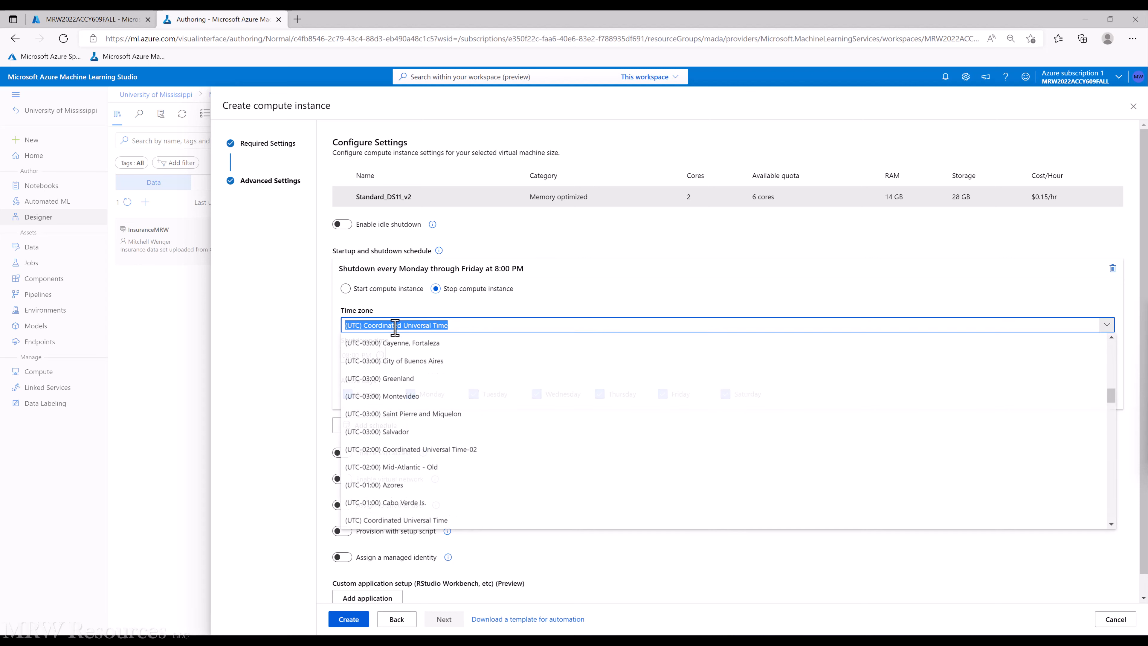
scroll(417, 369, "down", 3)
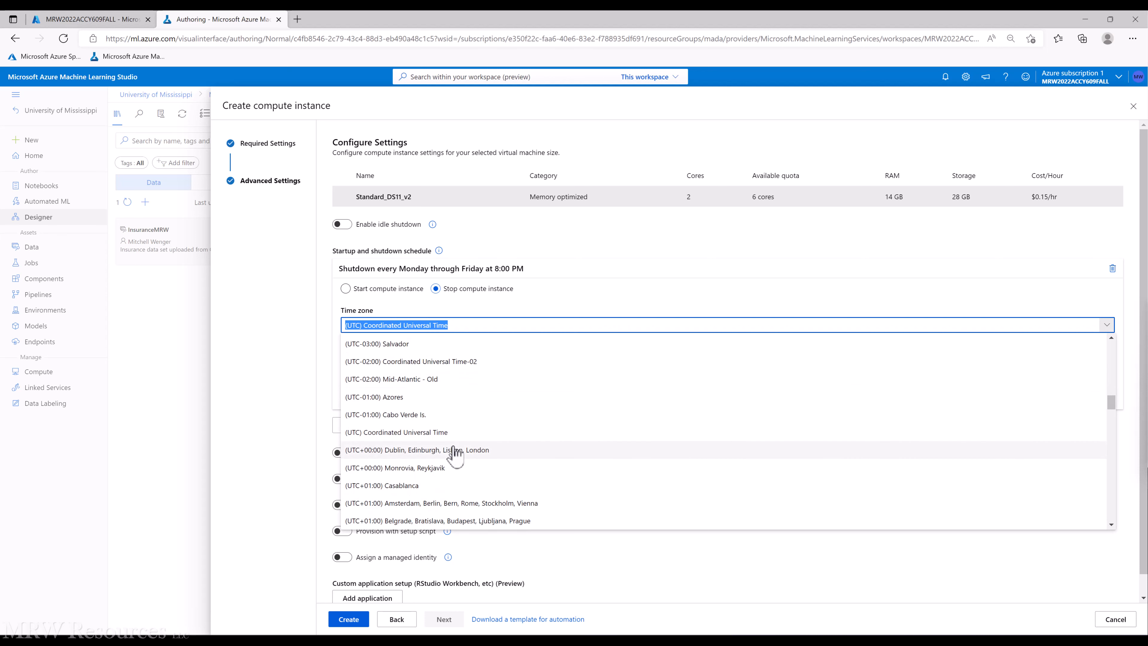
scroll(454, 453, "up", 8)
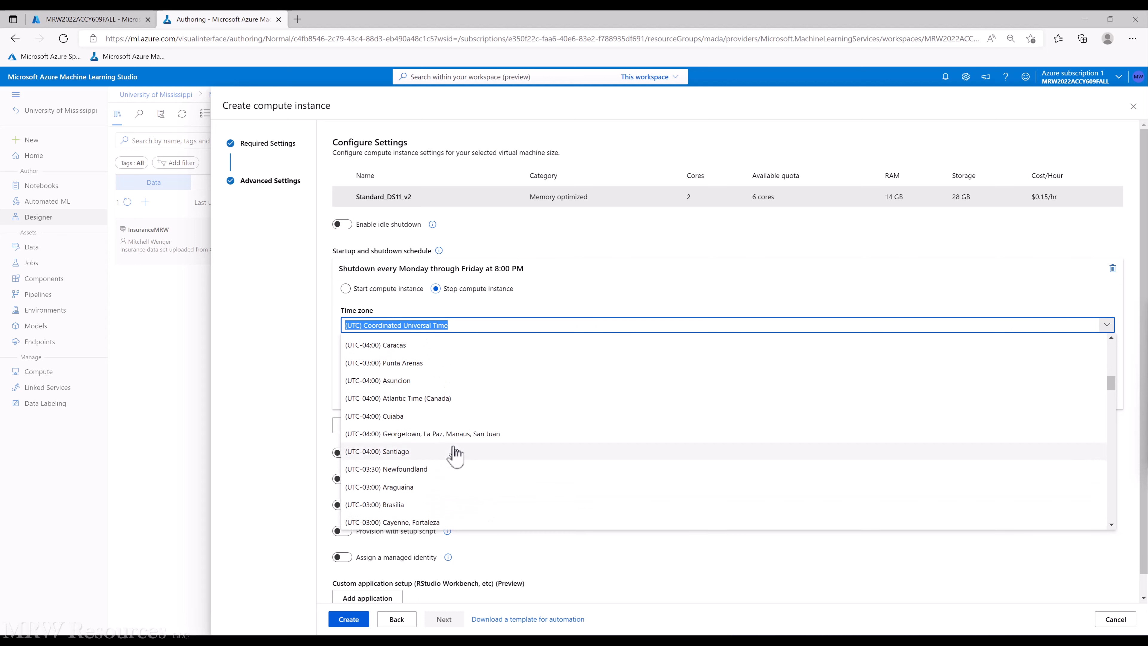
scroll(454, 455, "up", 3)
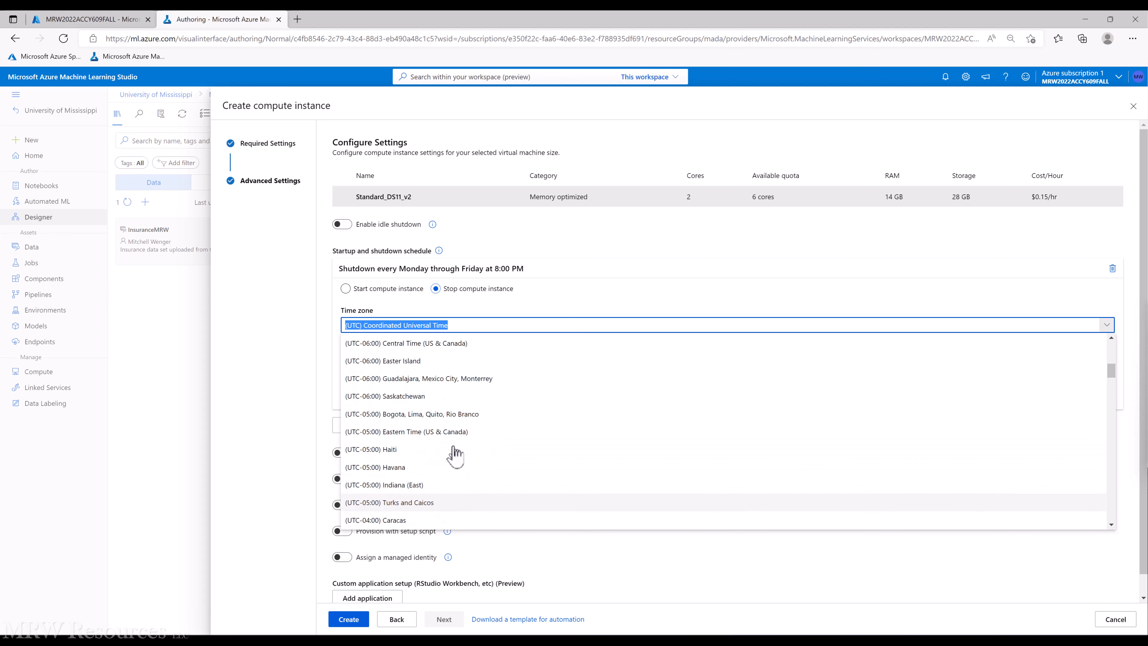
left_click(451, 372)
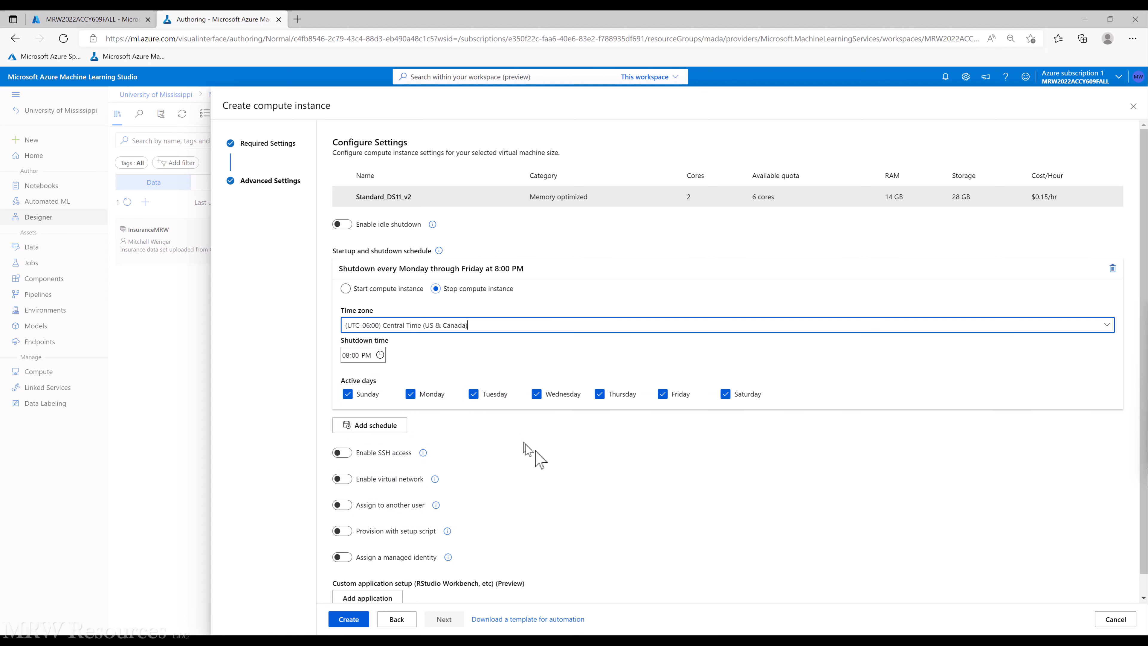
Set the shutdown time to 11:00 PM and create the compute instance.
left_click(380, 355)
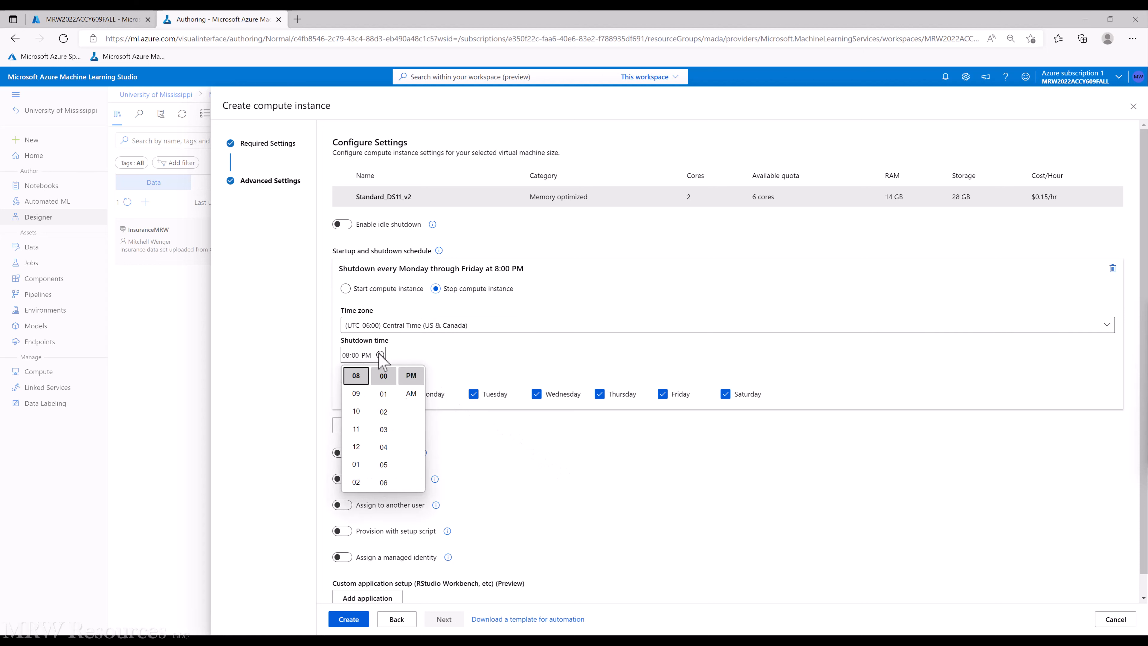
left_click(357, 428)
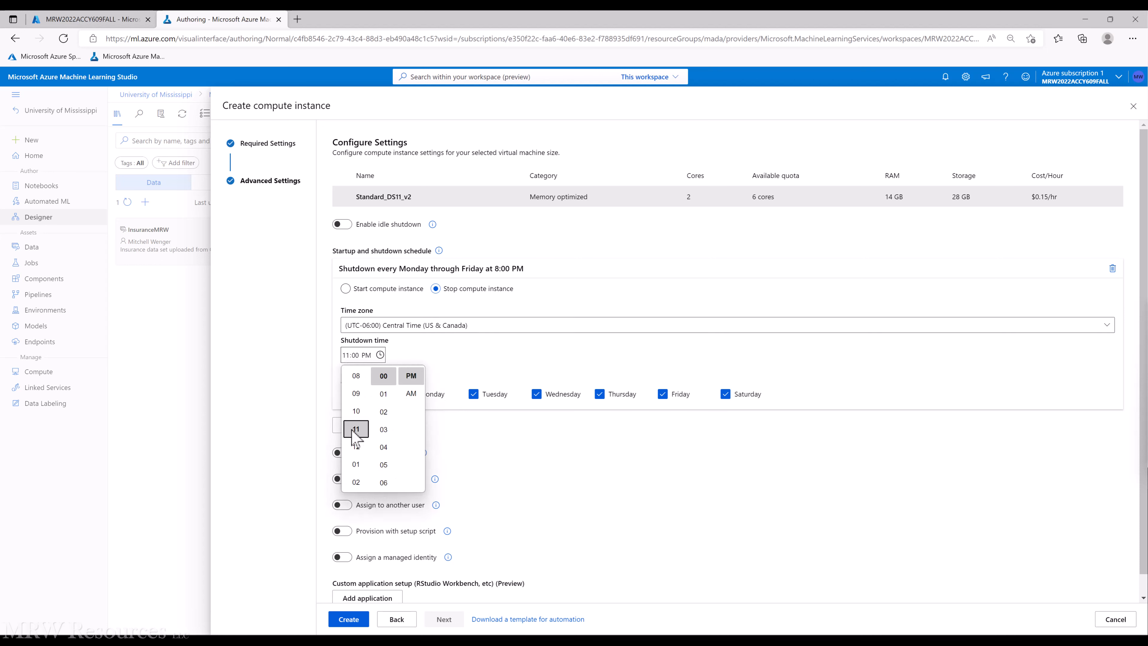
left_click(530, 479)
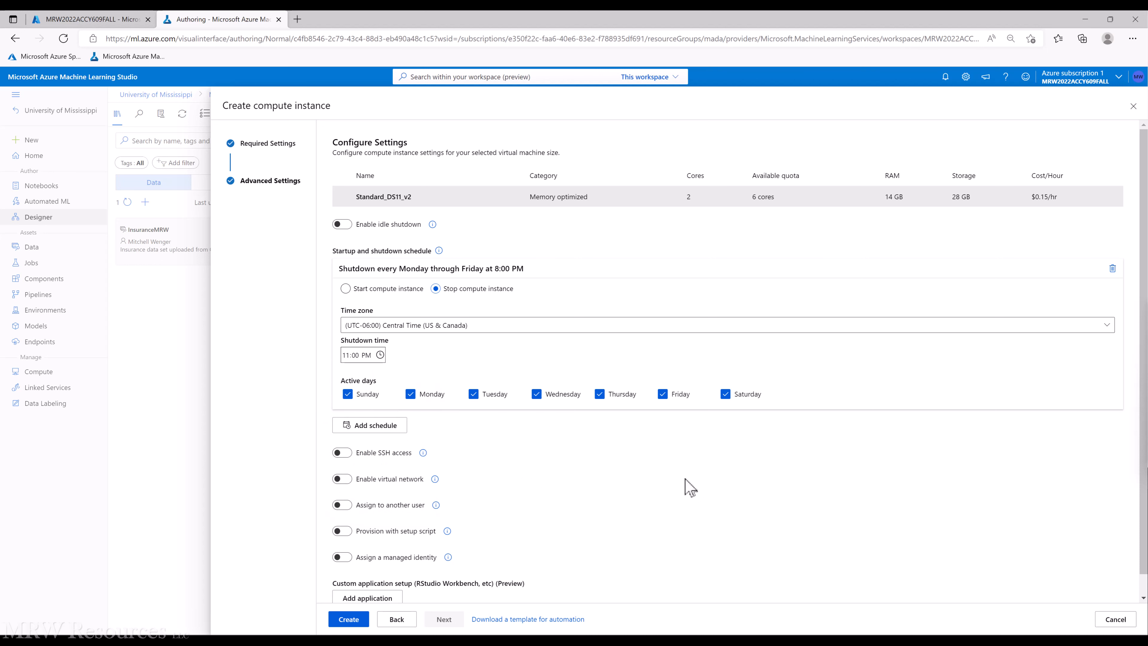
scroll(673, 471, "down", 1)
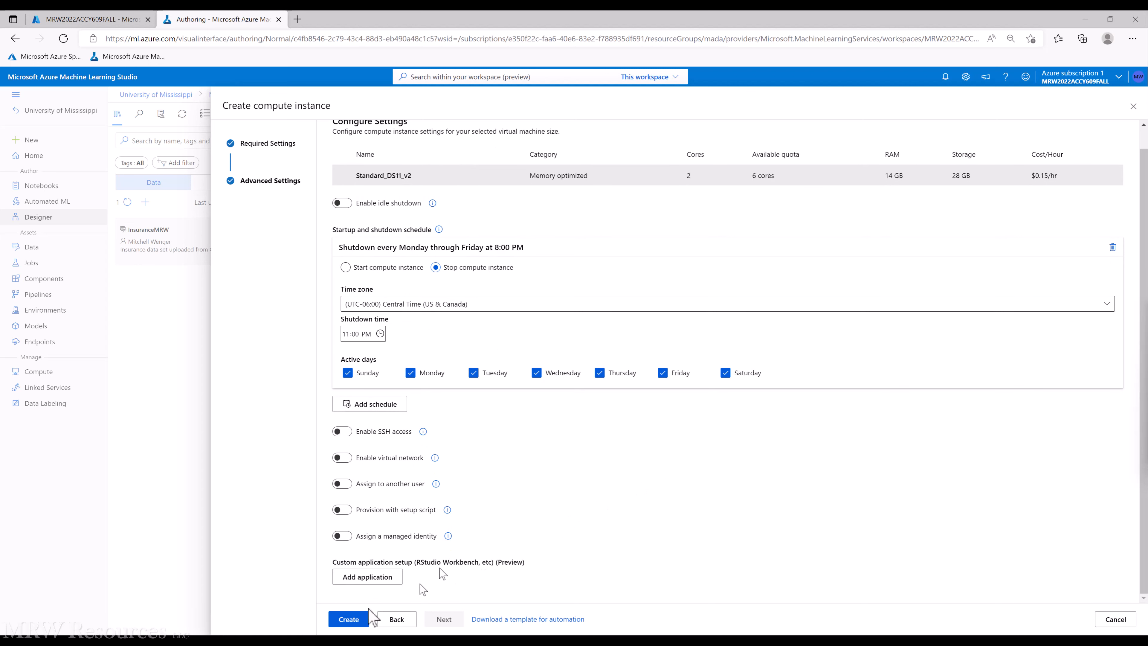
left_click(355, 622)
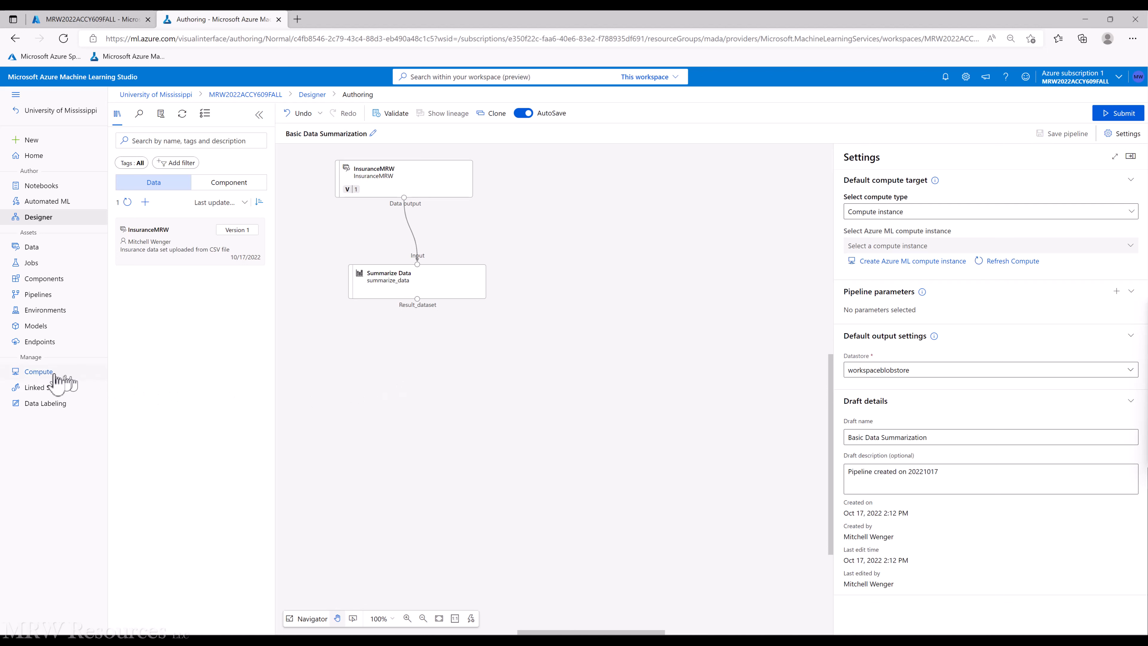
Check the new compute instance's state in the workspace's compute list and reopen the Basic Data Summarization pipeline in Designer.
left_click(39, 374)
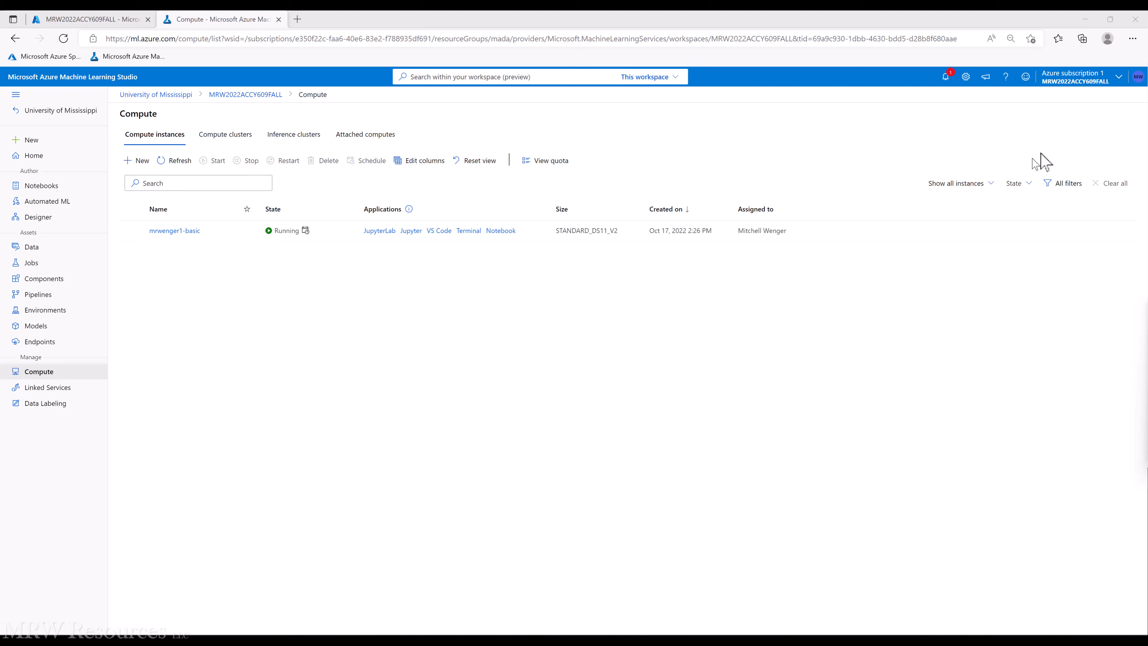
left_click(36, 218)
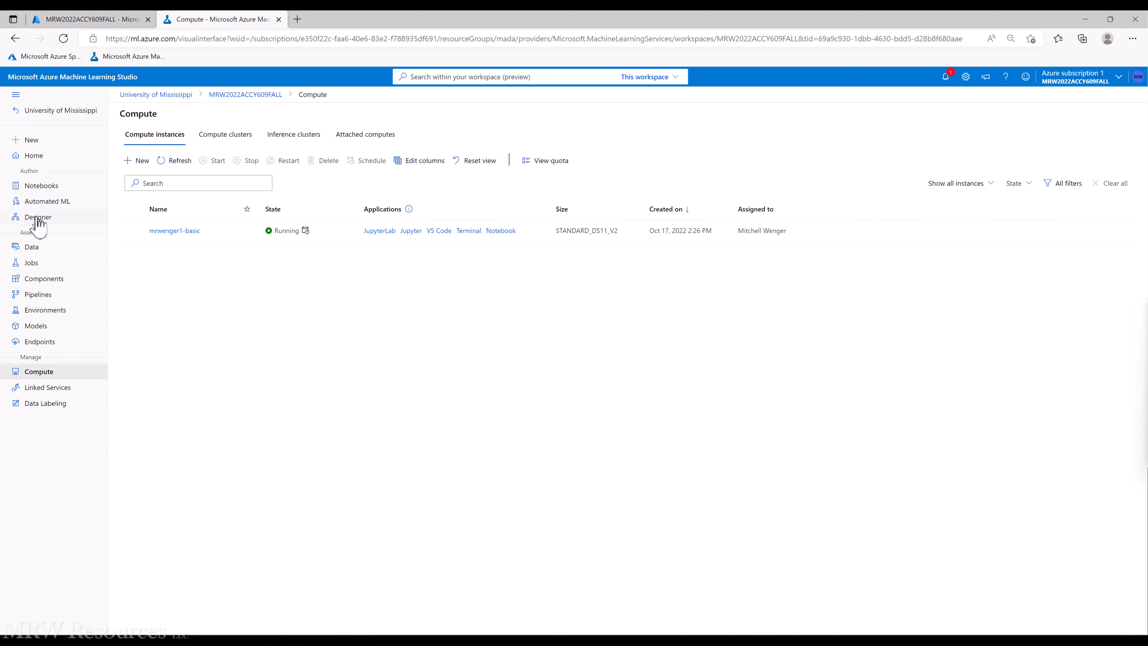
left_click(211, 440)
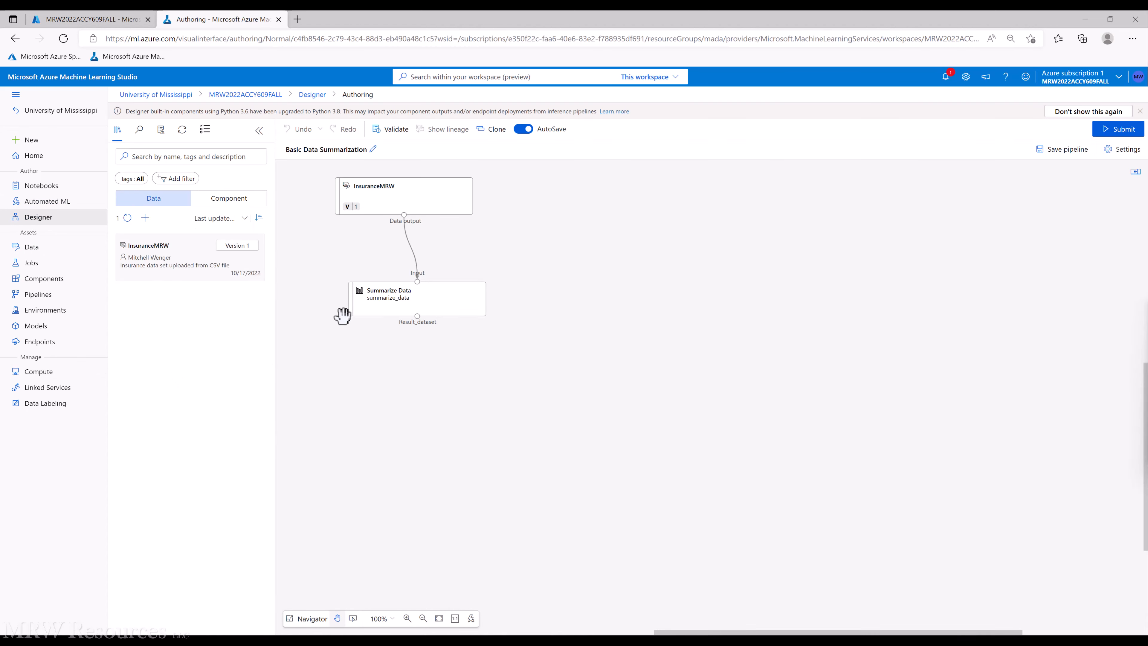
Set the default compute type to Compute instance in the Basic Data Summarization pipeline settings.
left_click(1125, 150)
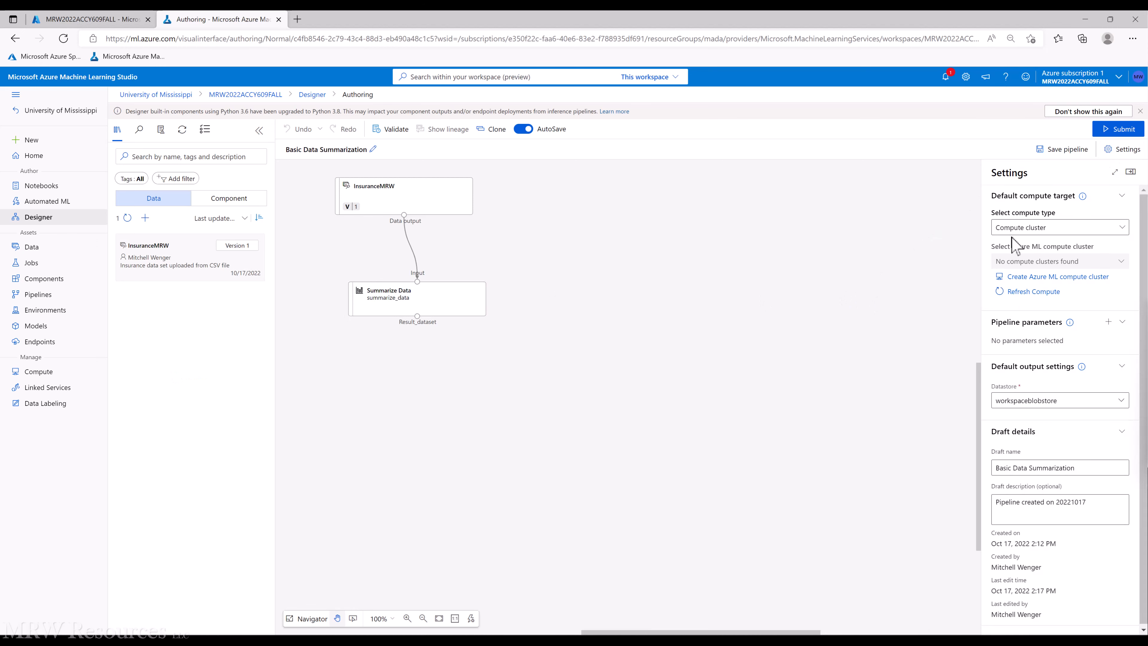
left_click(1044, 231)
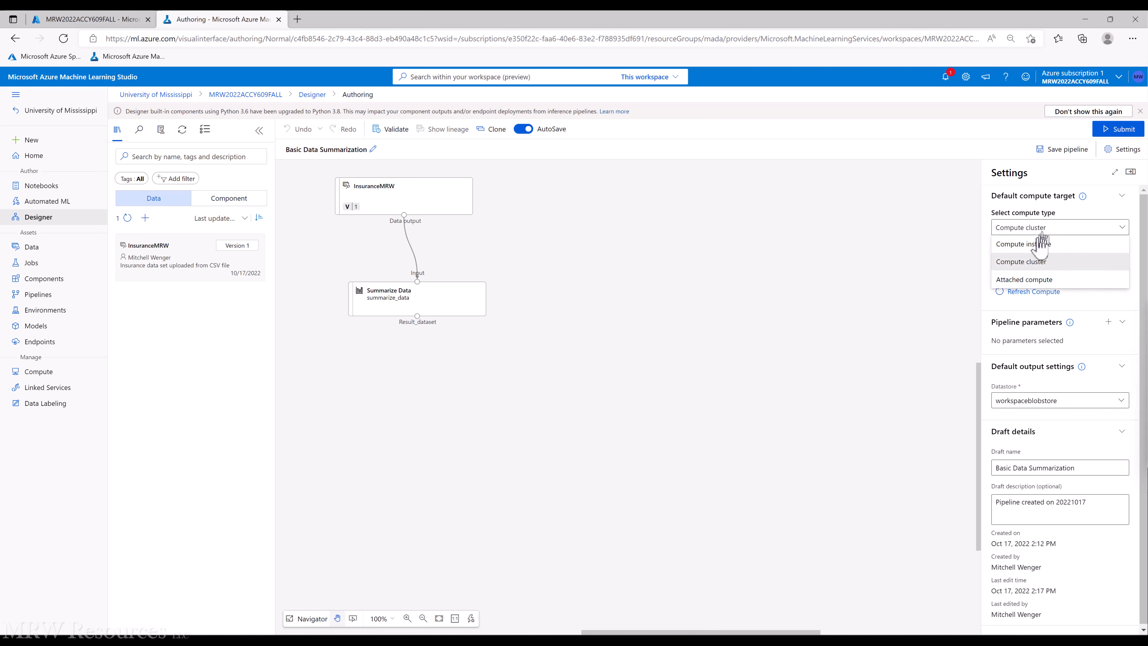
left_click(1039, 251)
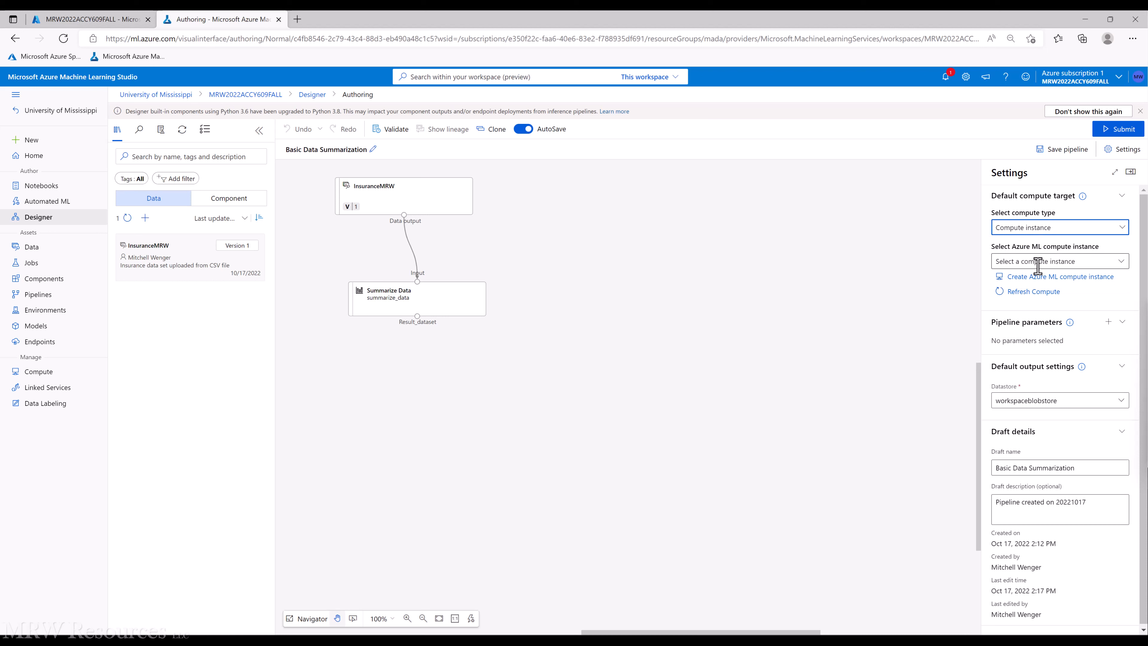
Select the running basic compute instance as the pipeline's default Azure ML compute instance.
left_click(1108, 262)
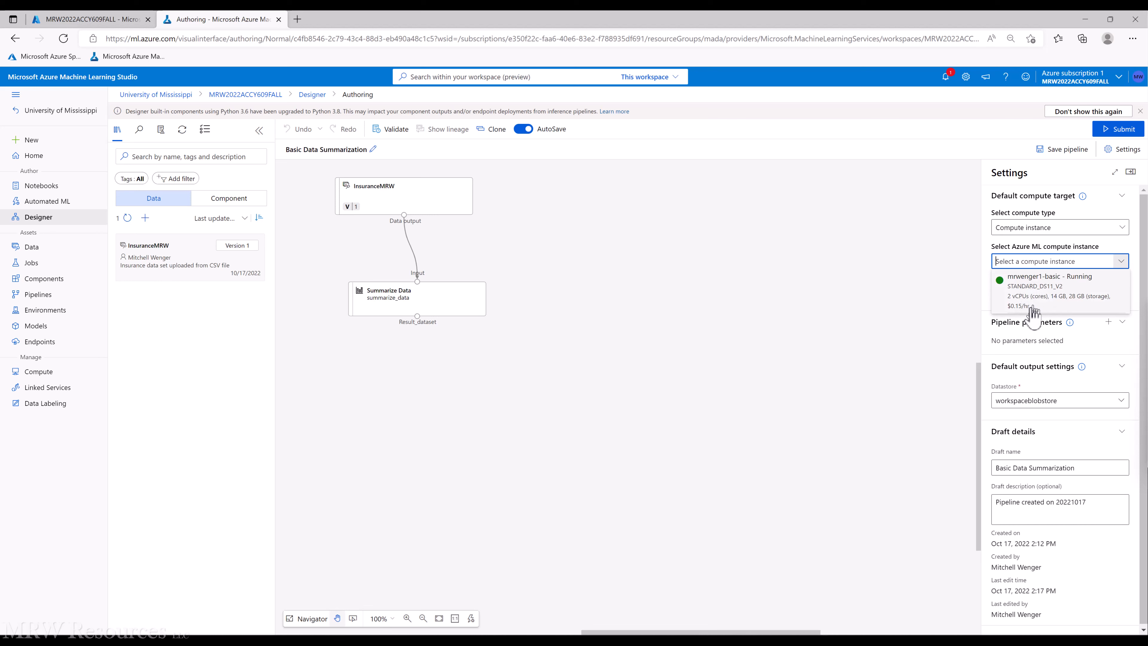
left_click(1038, 287)
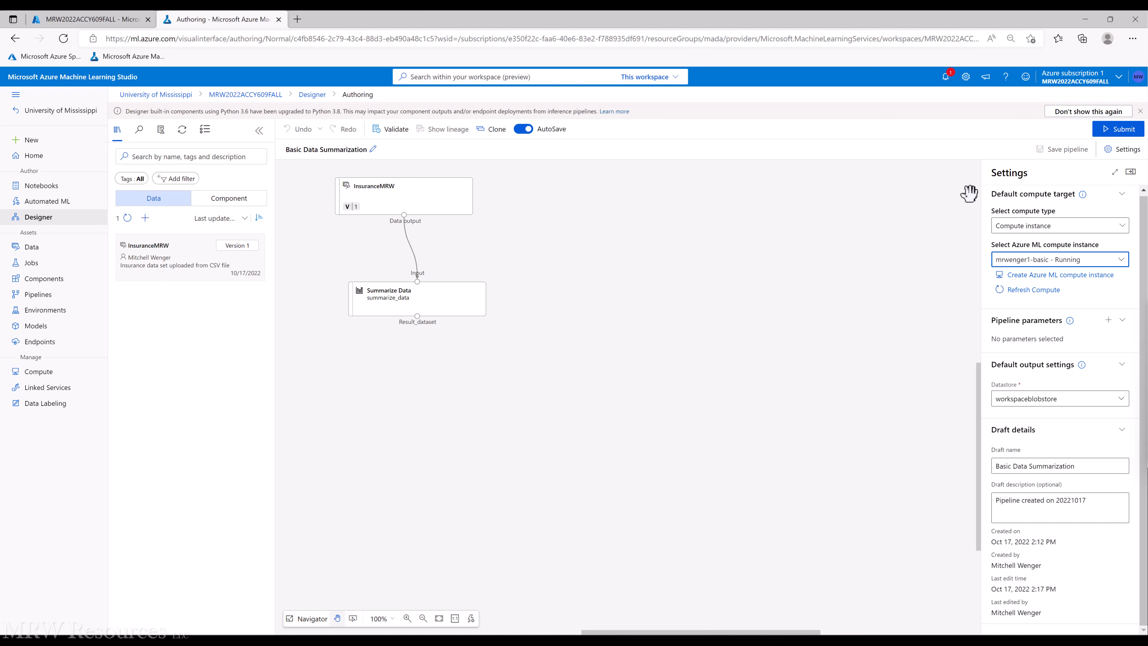
Submit the pipeline as a job under a new experiment named BasicDataSummarization, keeping the default display name and description.
left_click(1119, 131)
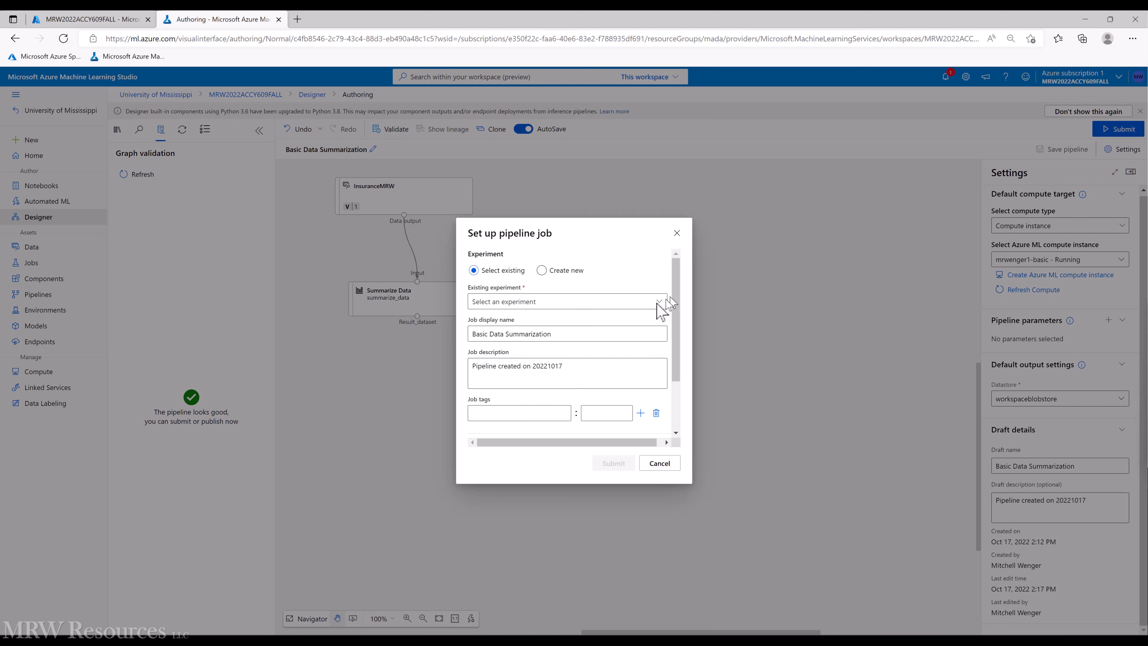
left_click(541, 271)
left_click(549, 302)
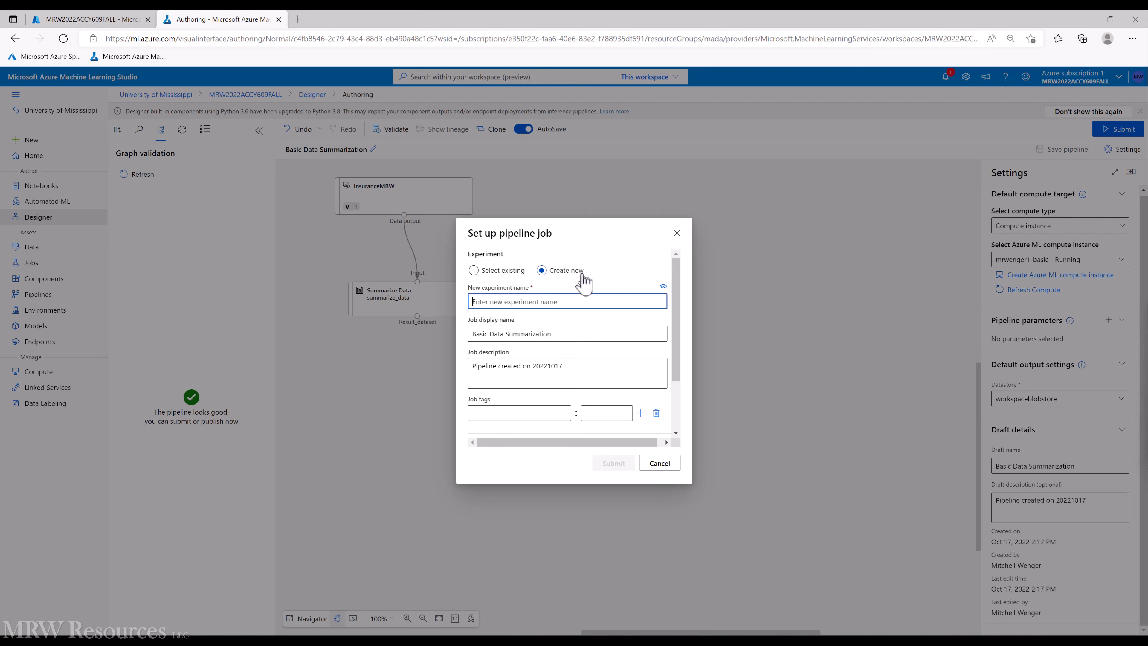
type("Basi")
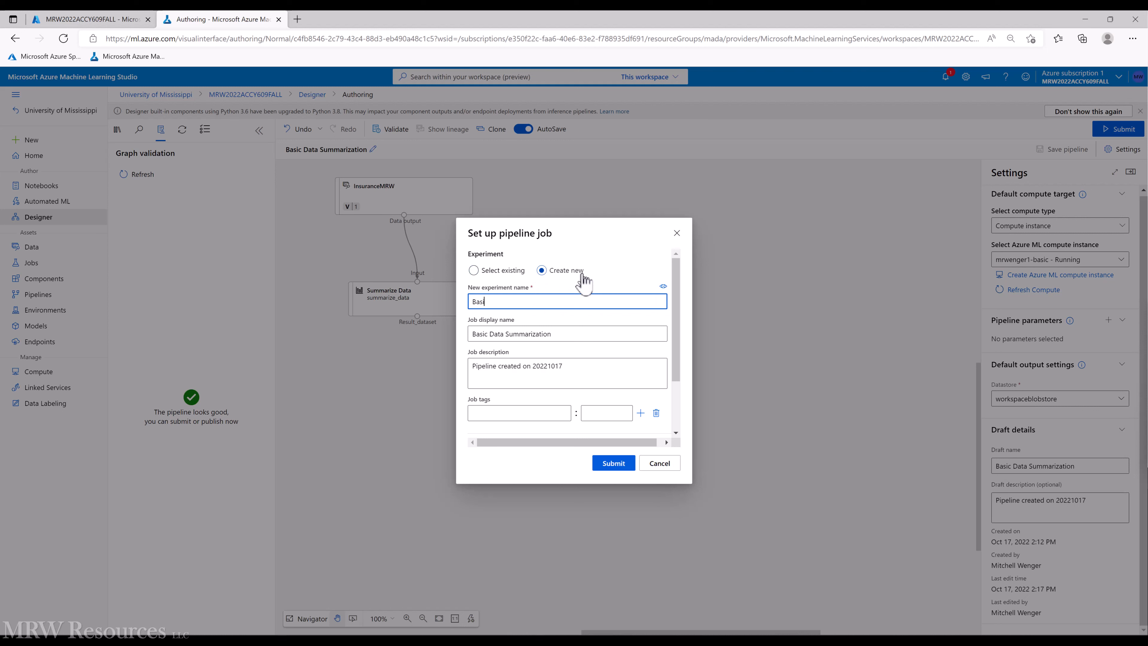
type("c")
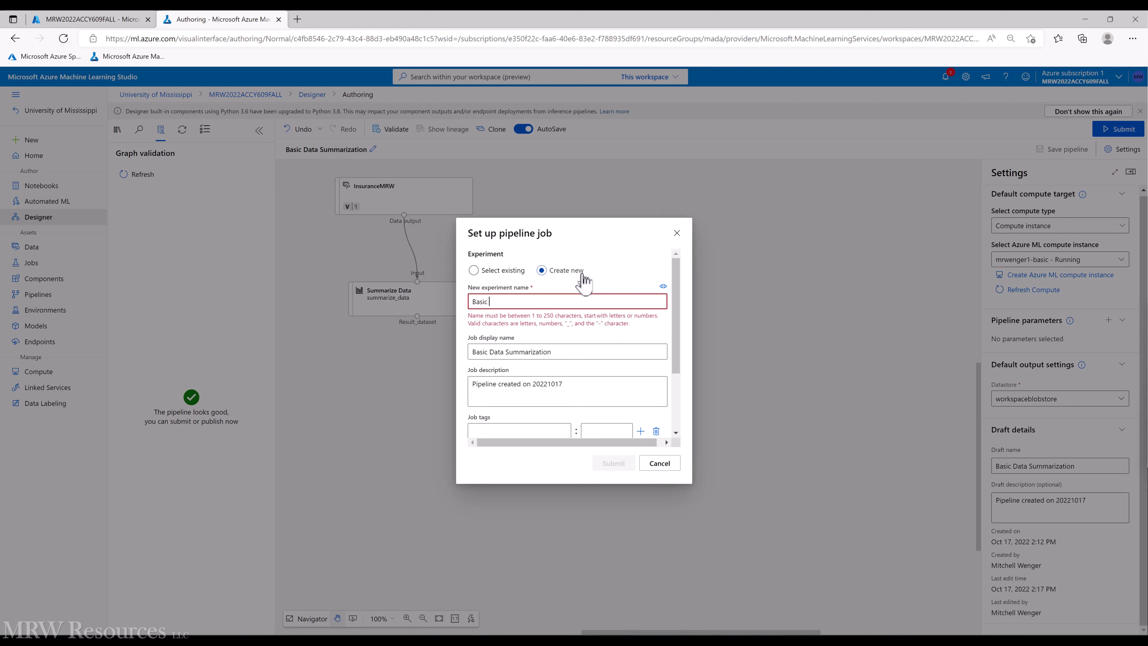
key("BackSpace")
key("BackSpace")
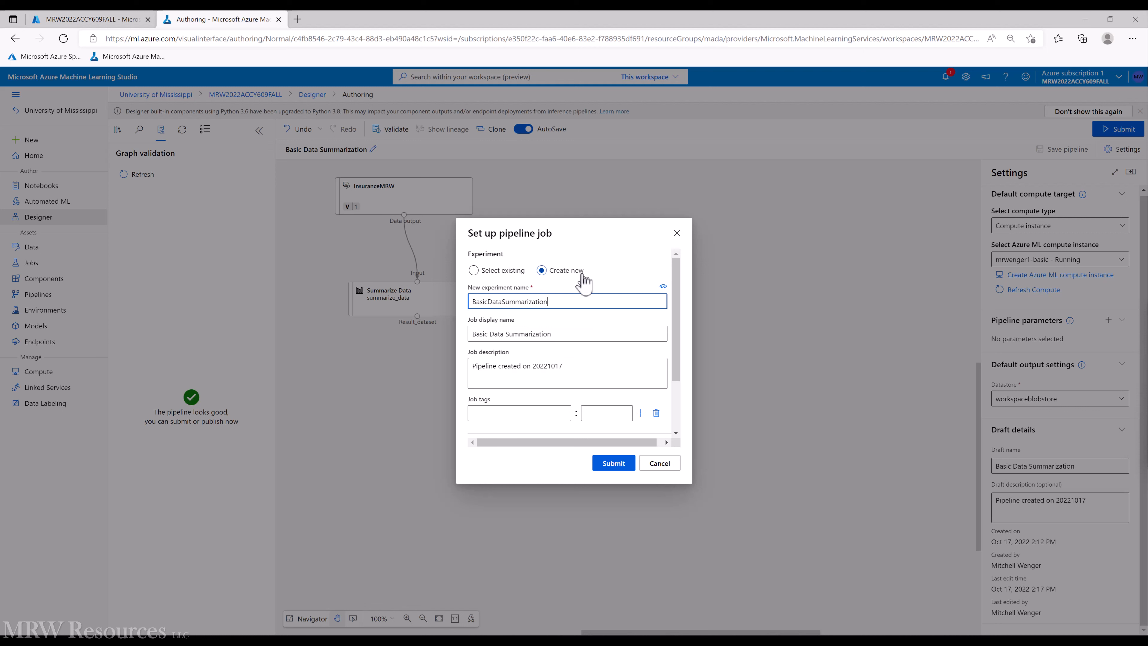
left_click(508, 374)
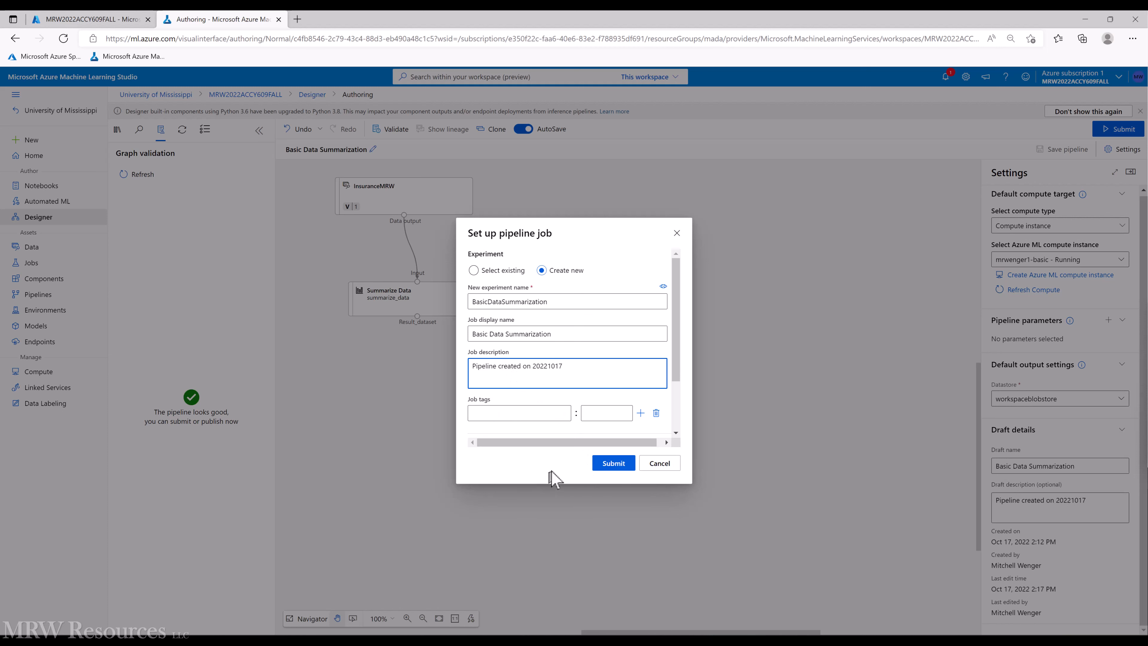
left_click(604, 466)
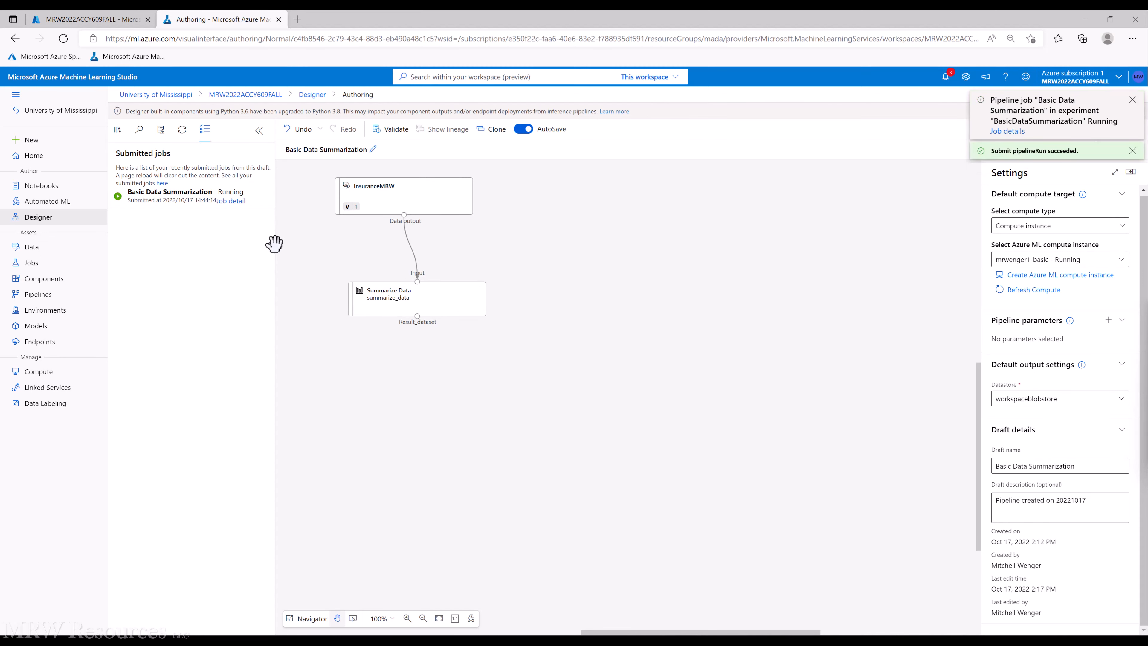
Open the submitted Basic Data Summarization job's details and check its run status in the job overview, refreshing it.
left_click_drag(274, 244, 331, 252)
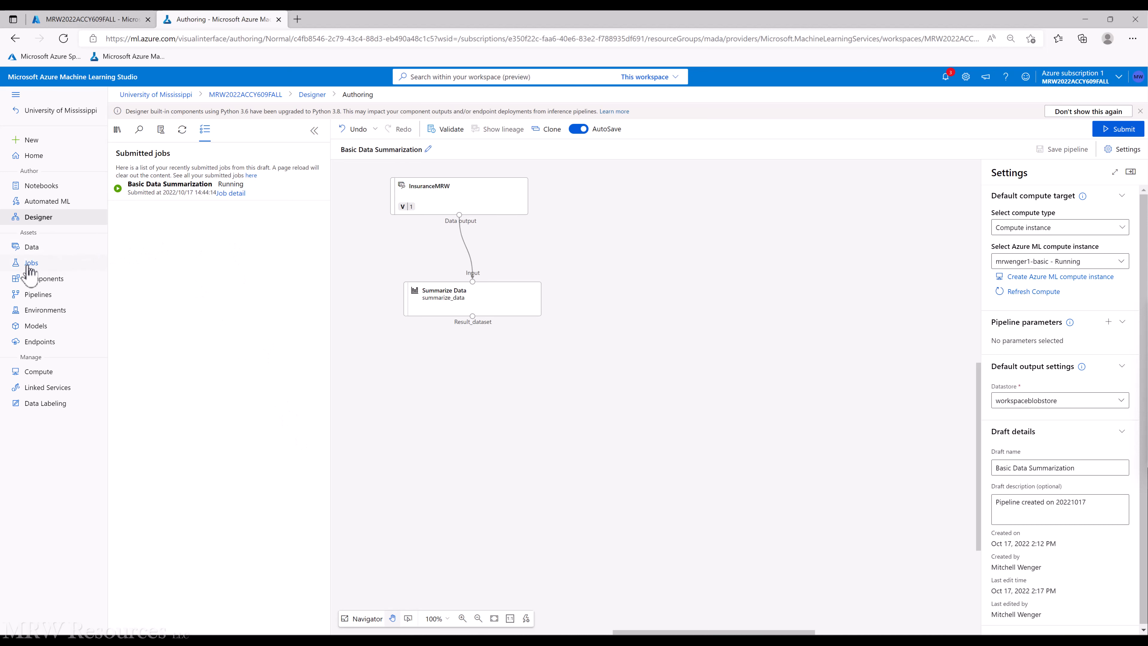
left_click(235, 194)
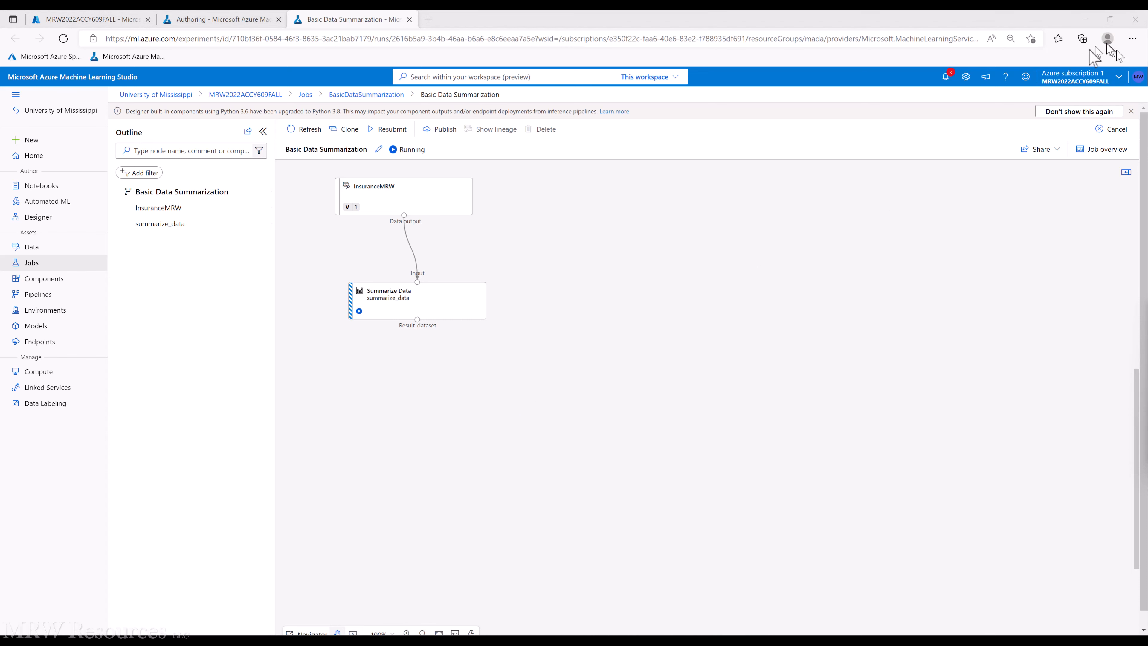
left_click(1101, 152)
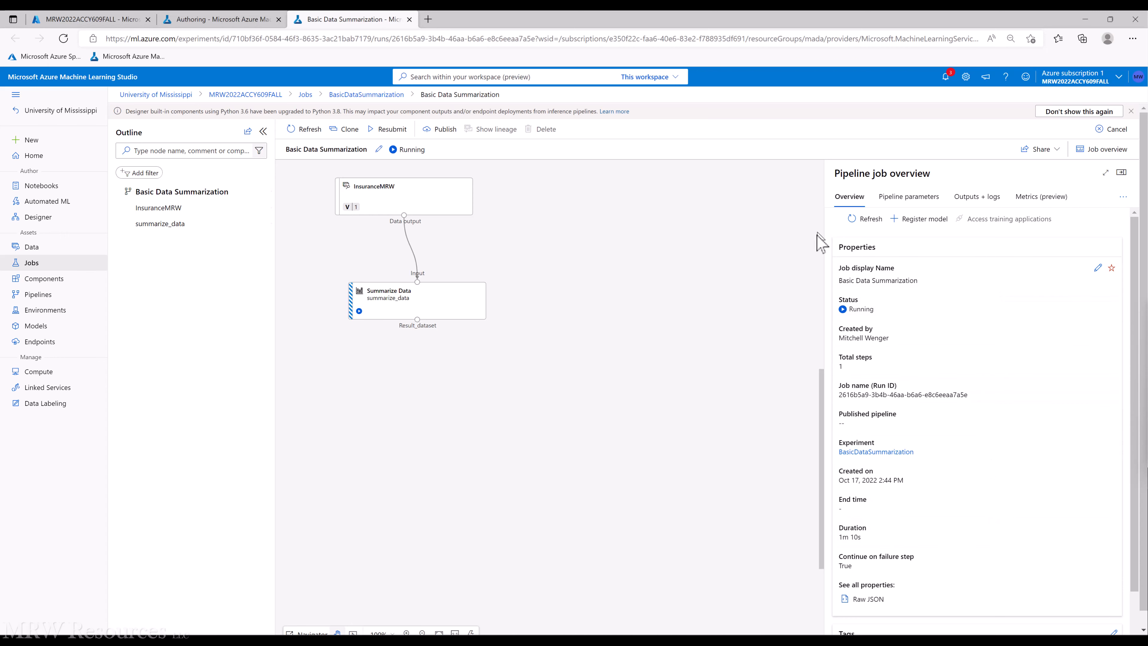
left_click(859, 220)
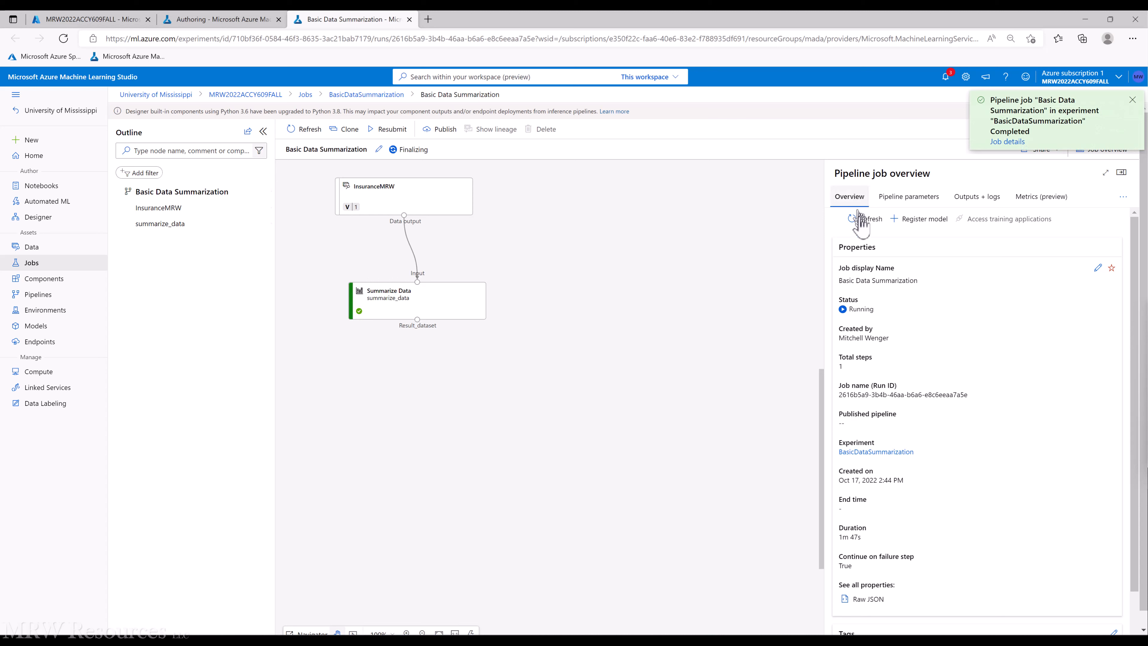
left_click(859, 222)
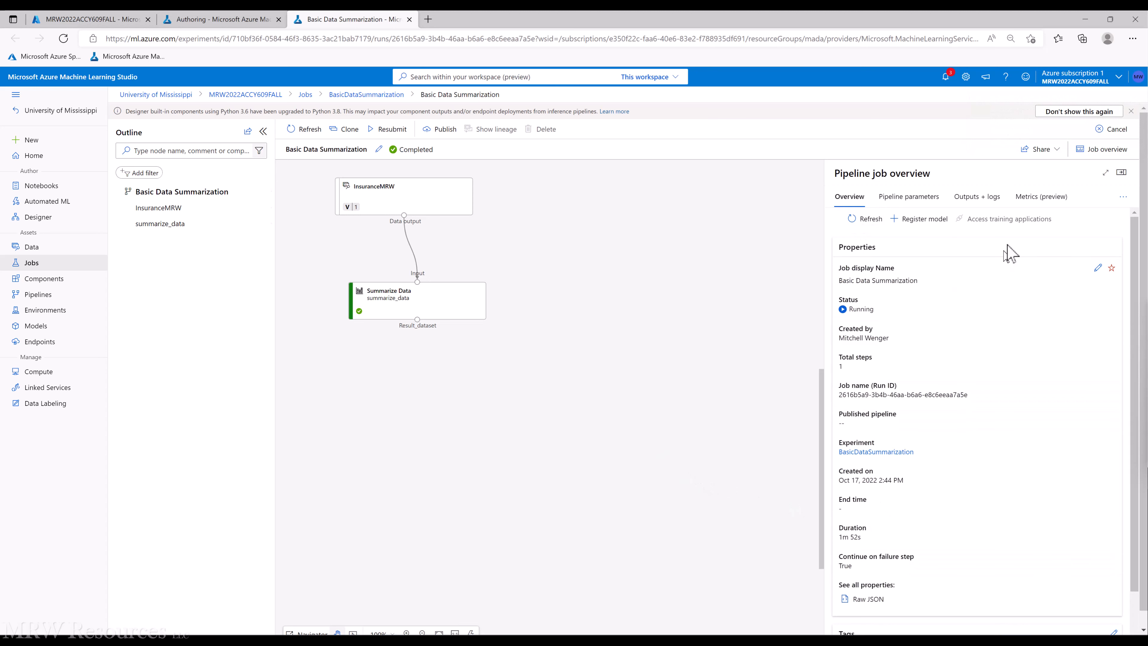
left_click(1122, 173)
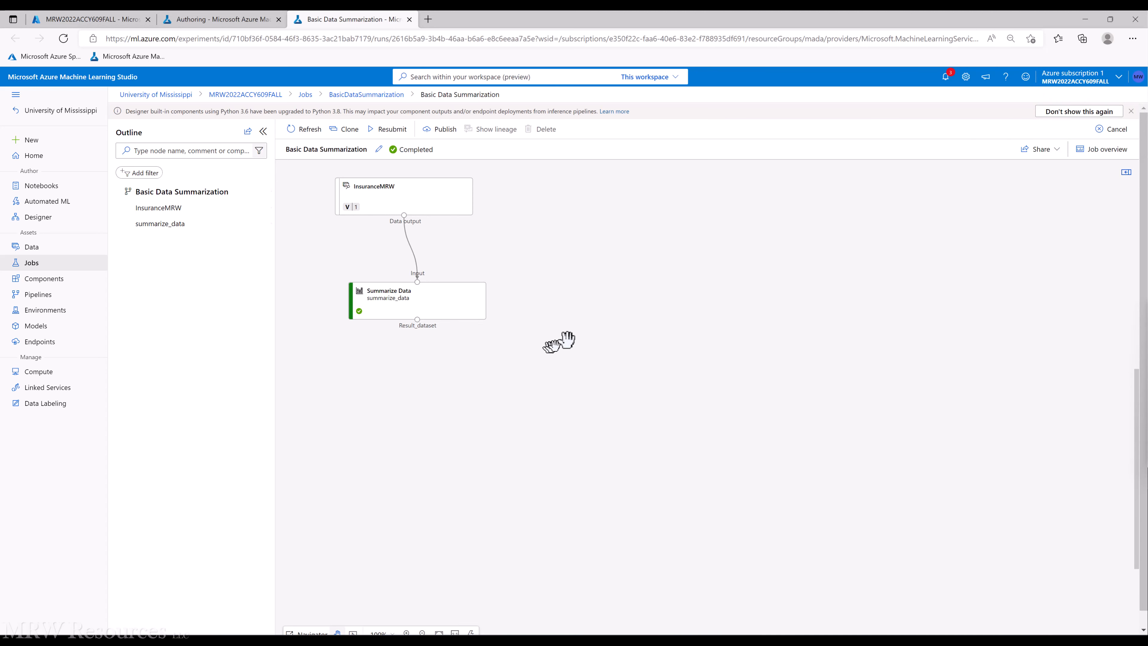
left_click(1126, 174)
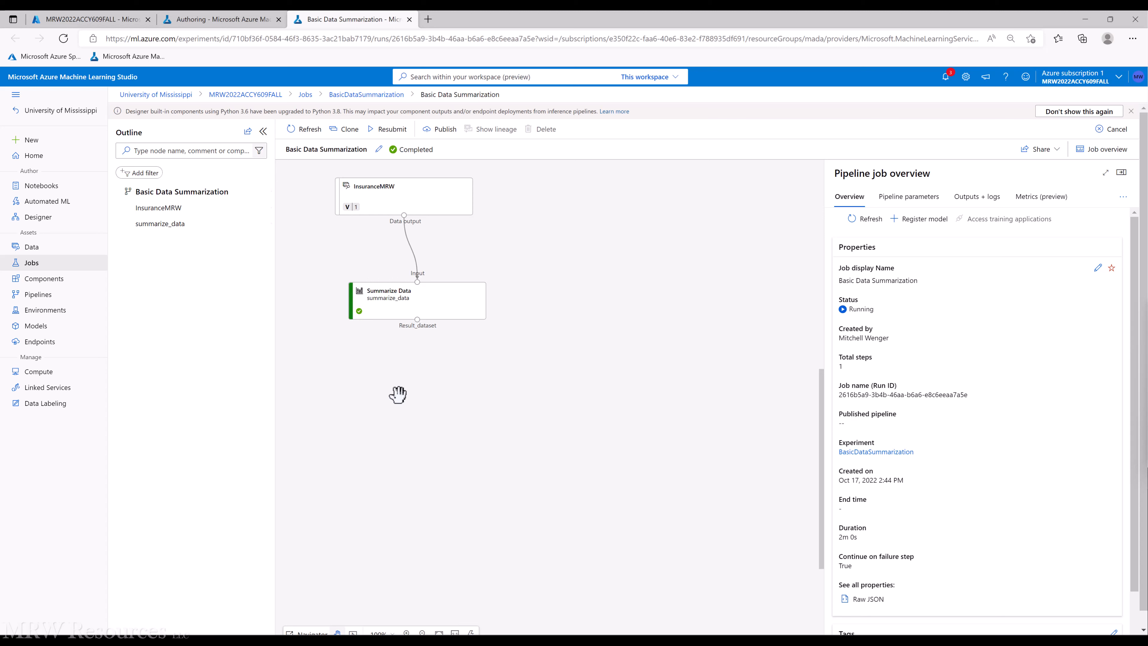
Preview the InsuranceMRW dataset's data output and widen the preview to show all columns in full.
right_click(418, 302)
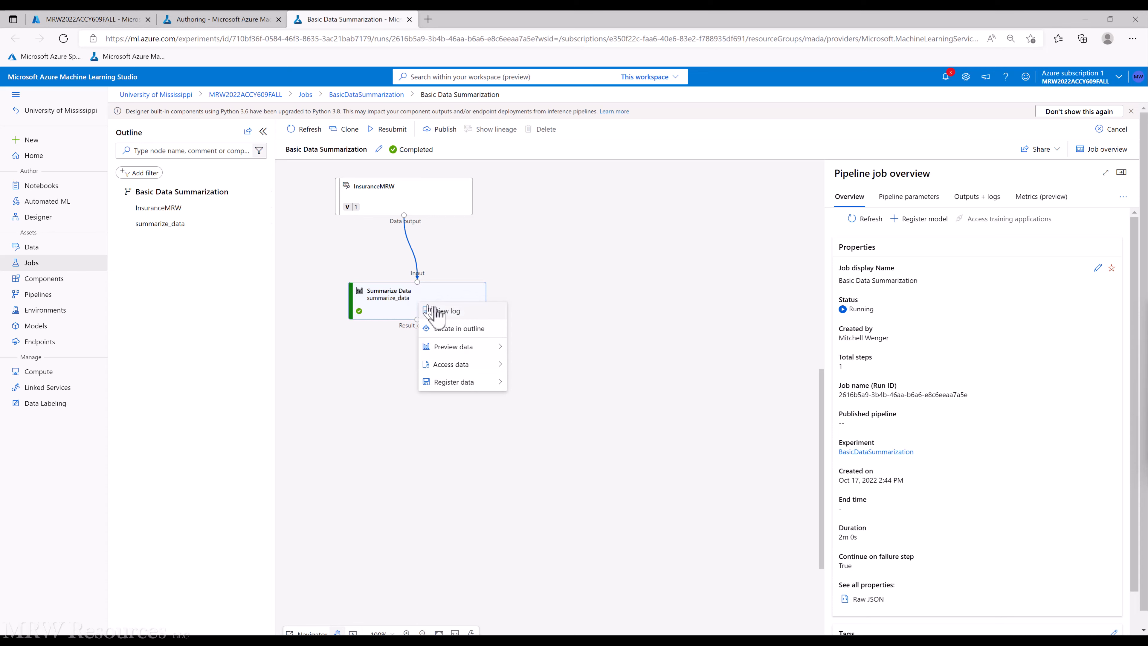
left_click(460, 230)
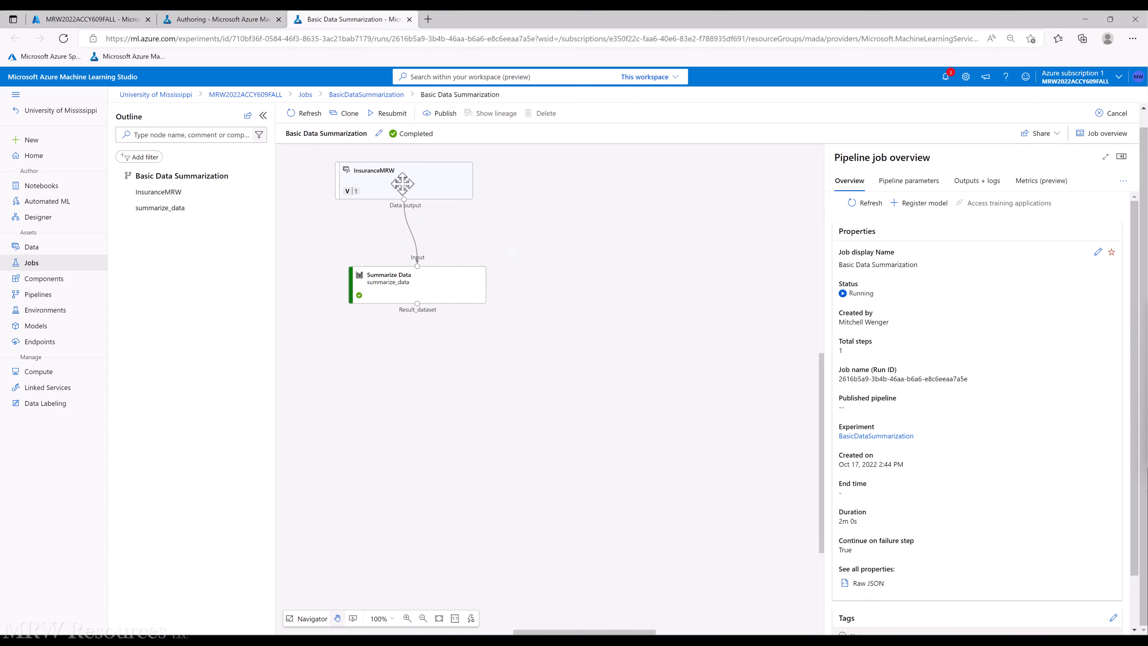
right_click(404, 198)
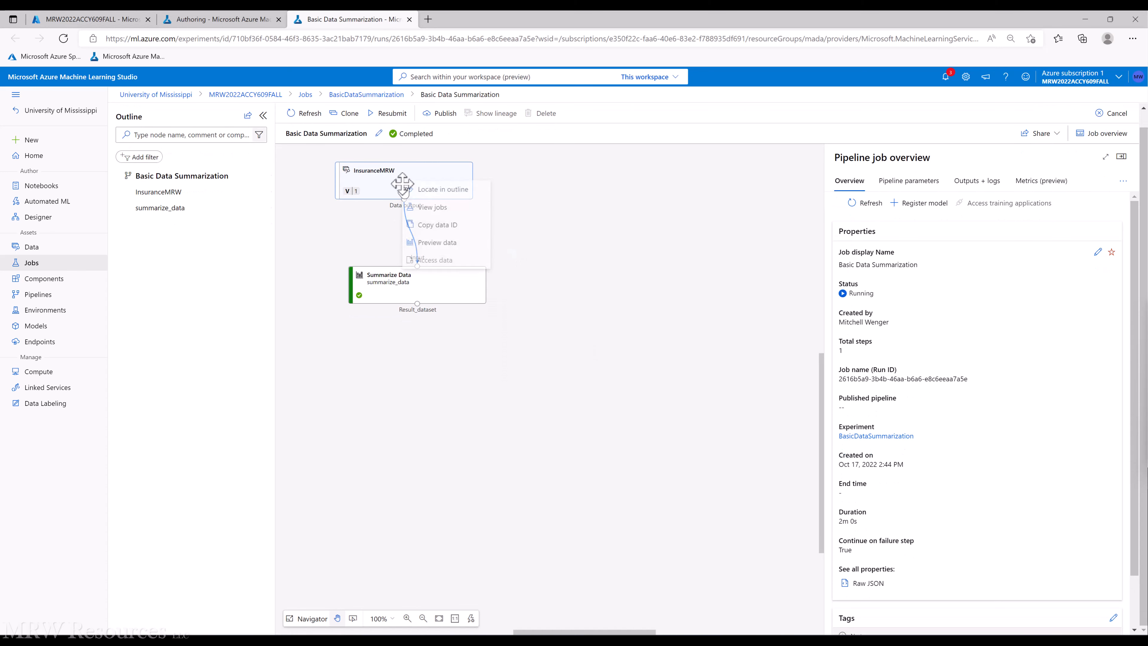
left_click(437, 246)
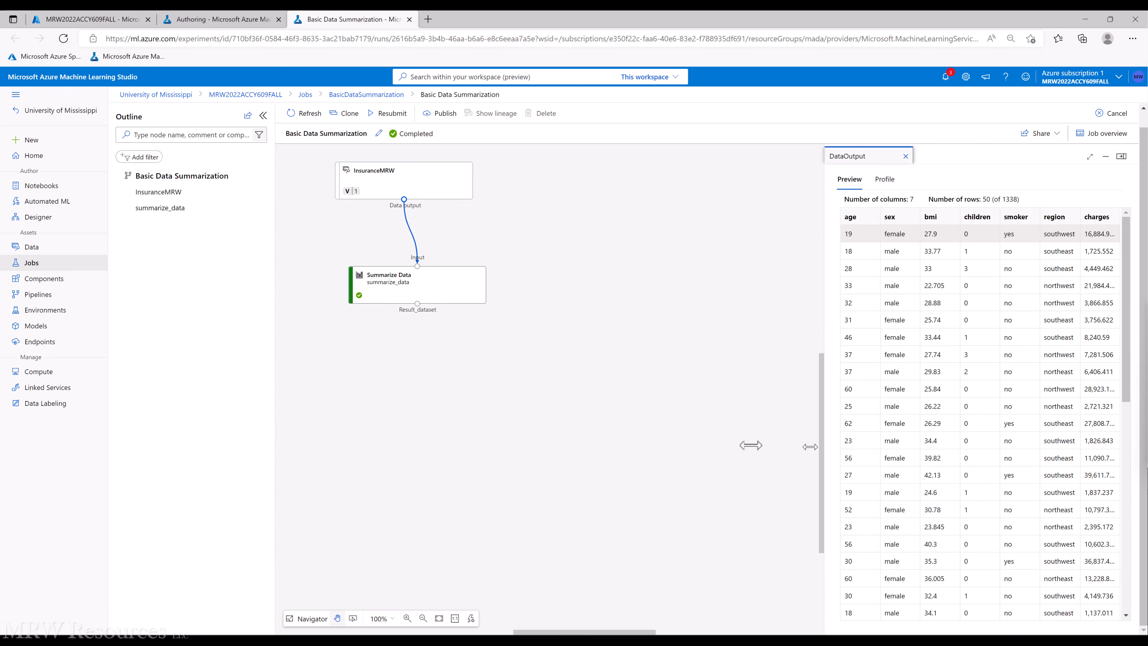
left_click_drag(810, 447, 497, 439)
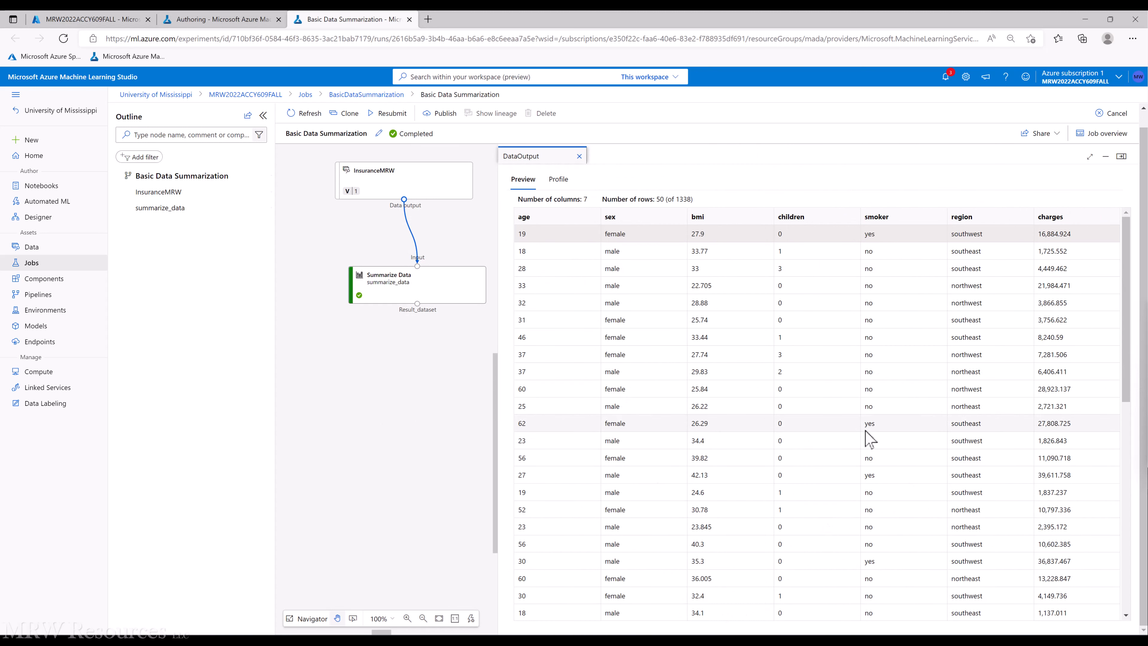
Examine the InsuranceMRW data profile, covering the distribution charts and summary statistics of every column.
left_click(559, 180)
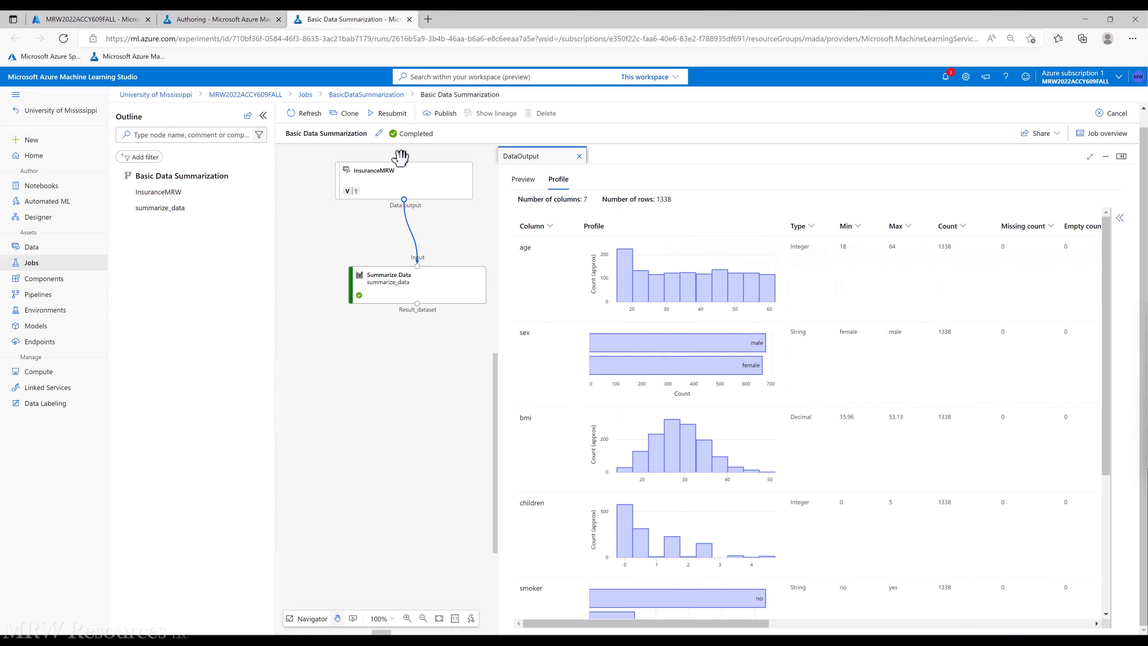
right_click(407, 178)
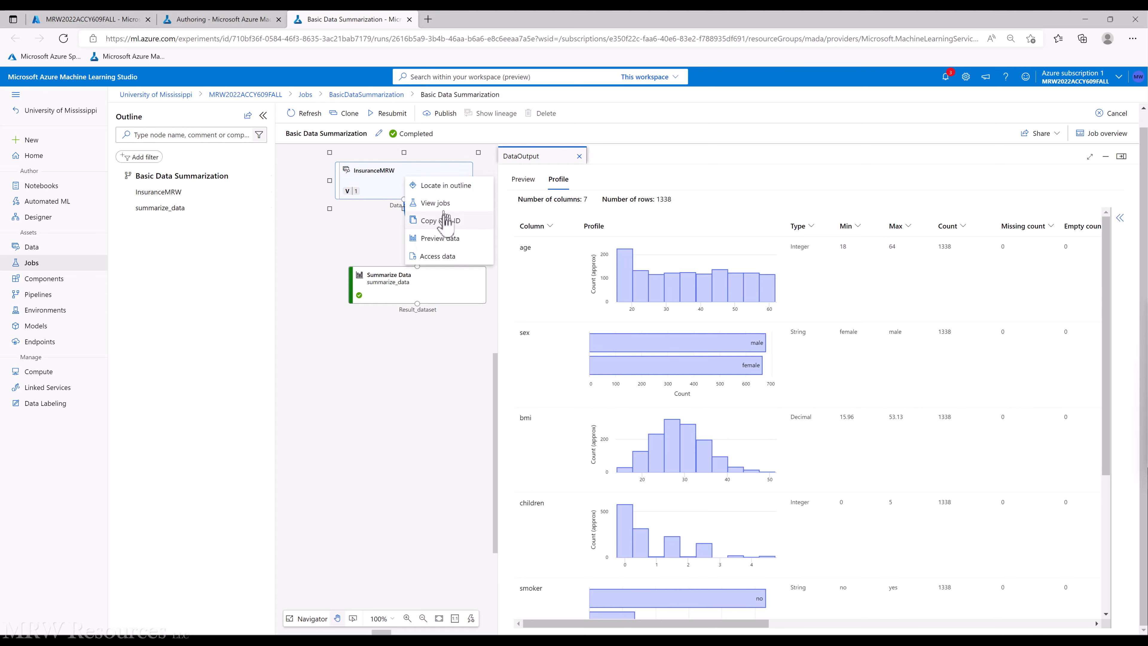
left_click(436, 220)
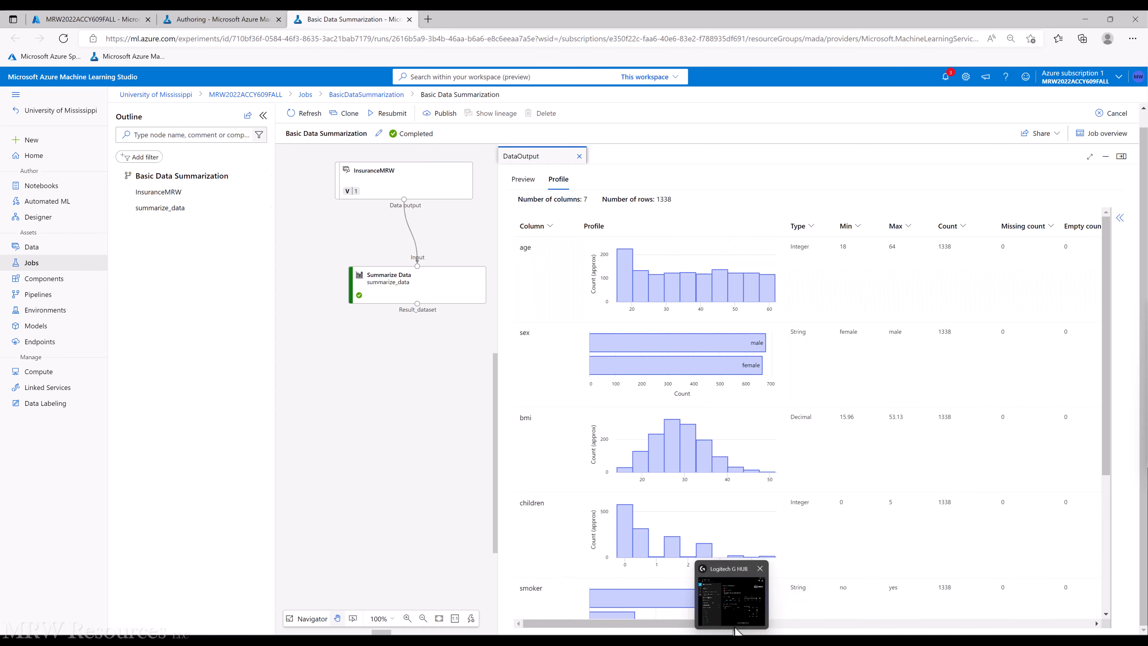
mouse_move(663, 628)
left_mouse_down()
mouse_move(993, 630)
mouse_move(668, 629)
left_mouse_up()
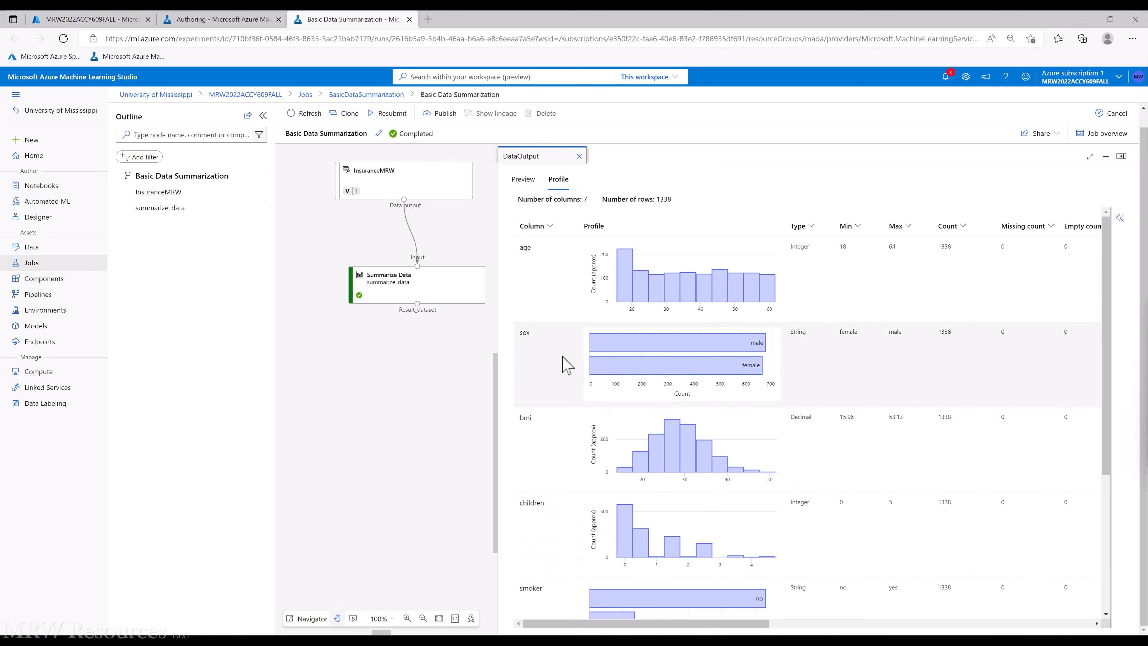
scroll(565, 364, "down", 1)
scroll(565, 407, "down", 1)
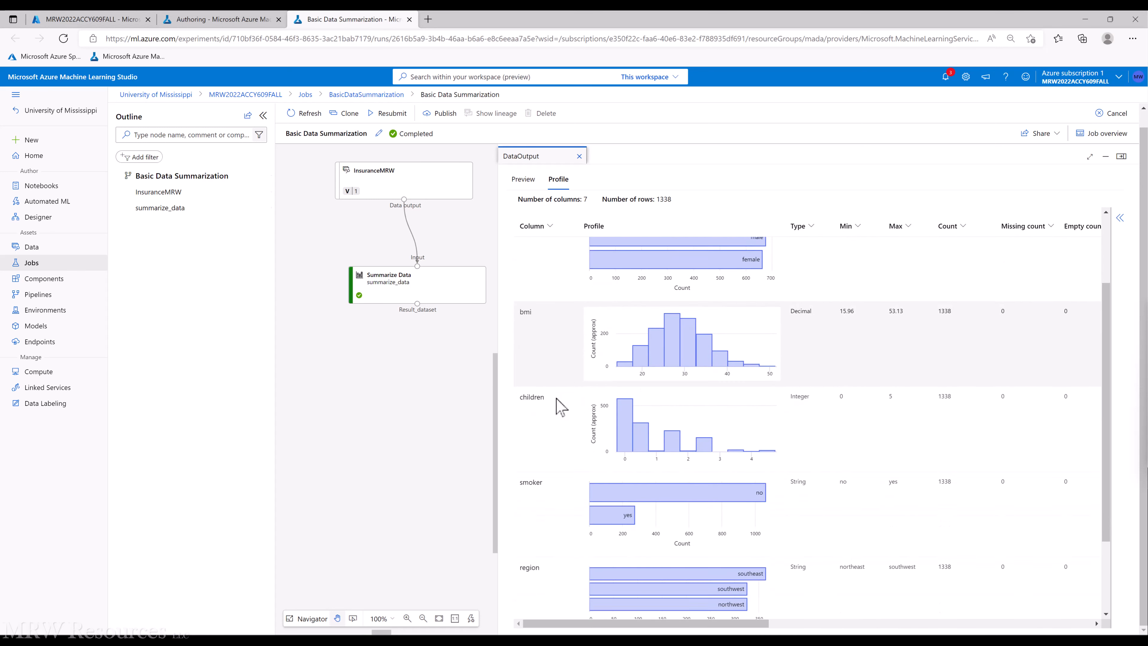
scroll(588, 430, "up", 2)
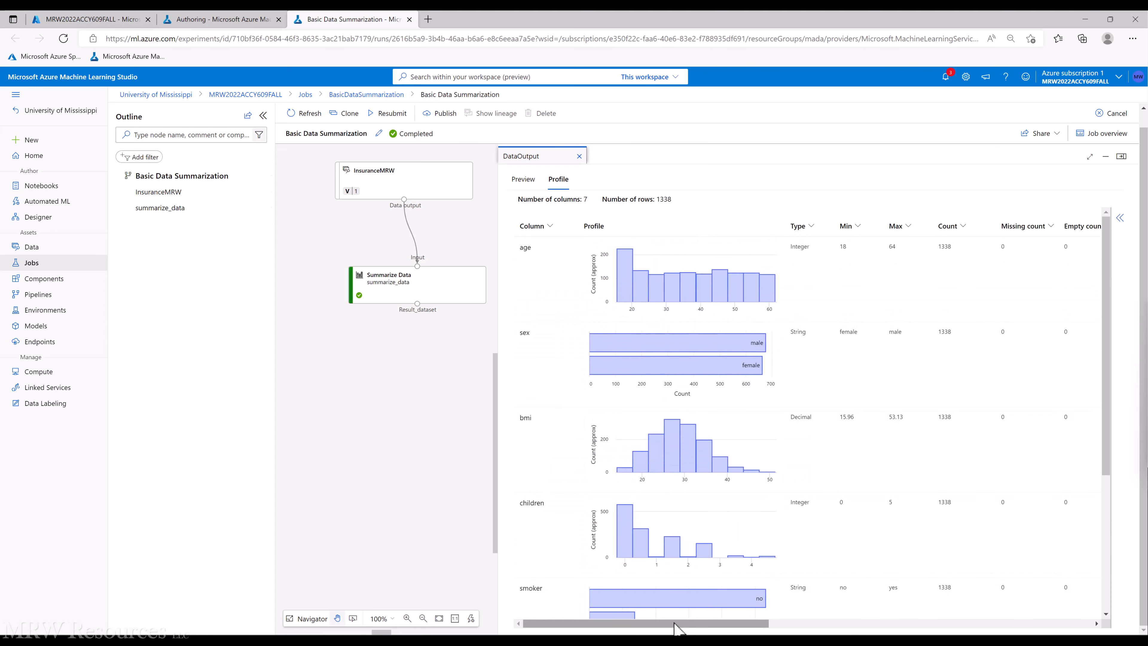
left_click_drag(678, 624, 922, 635)
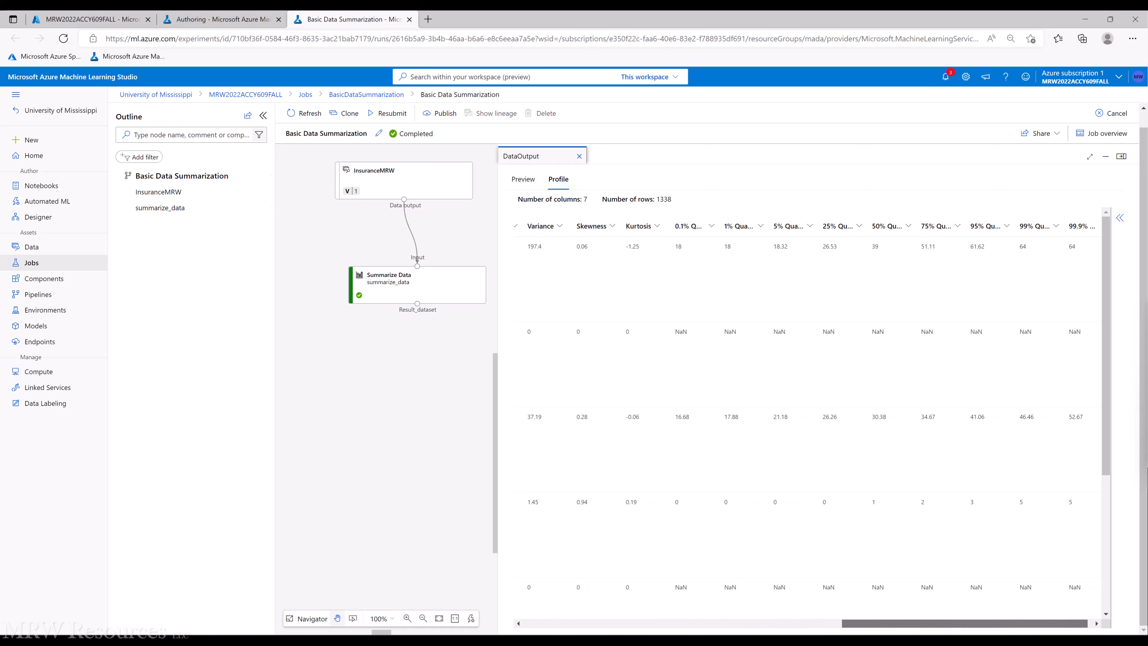
left_click_drag(975, 628, 660, 623)
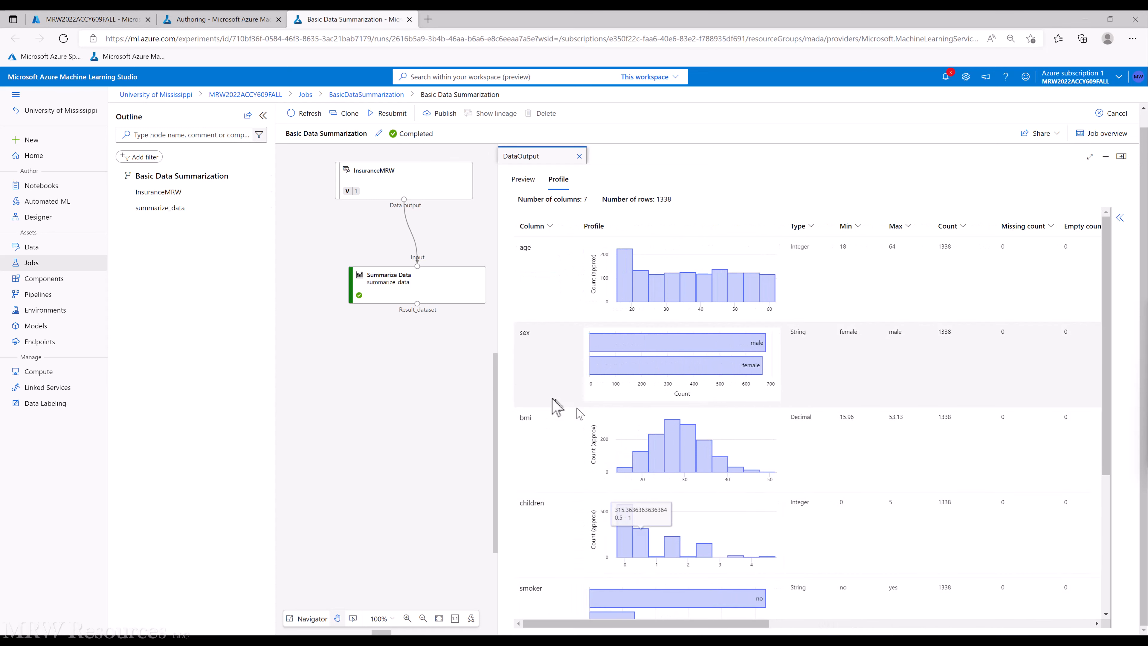
scroll(559, 470, "down", 5)
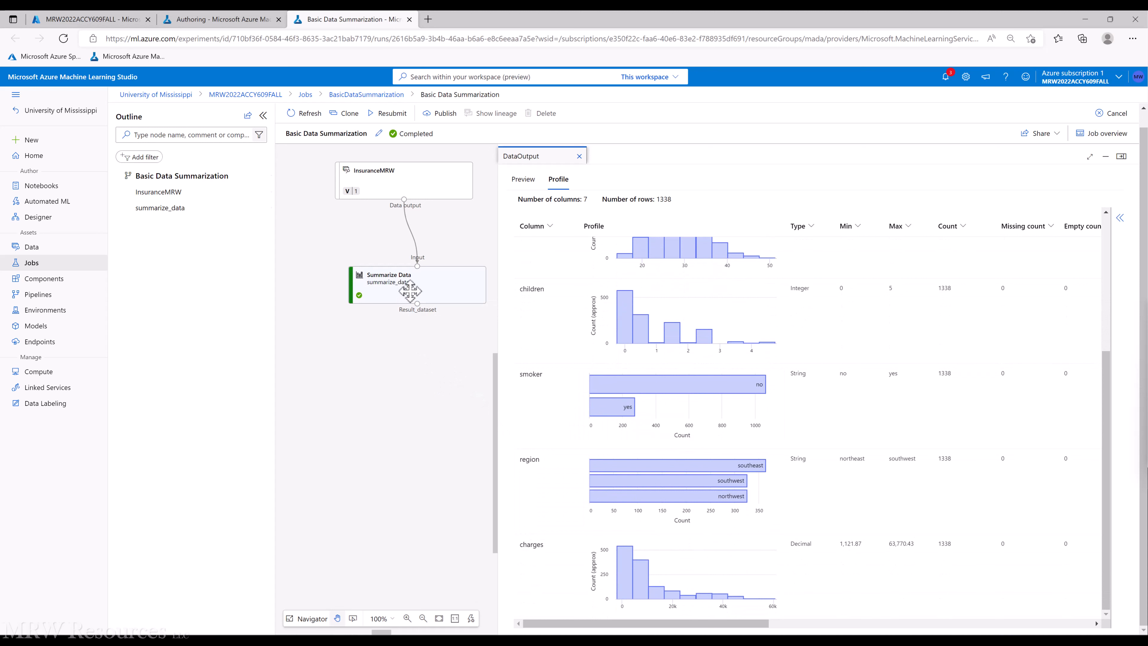
Close the InsuranceMRW preview, then preview the Summarize Data component's Result_dataset and display the Feature column's statistics and chart.
left_click(410, 291)
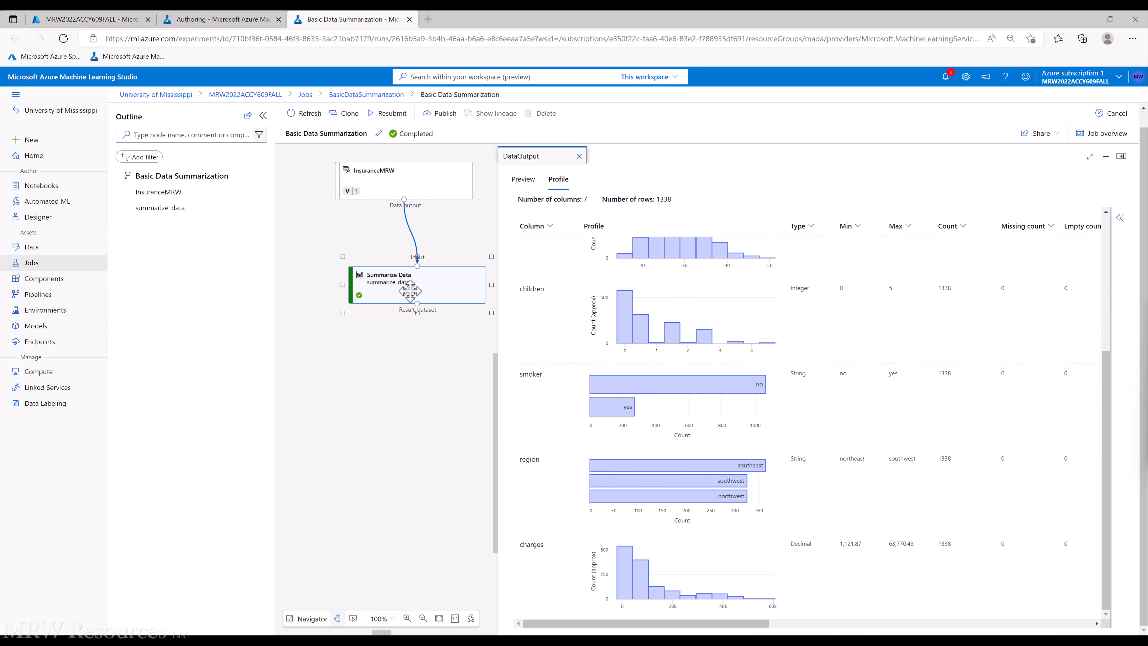
left_click(581, 156)
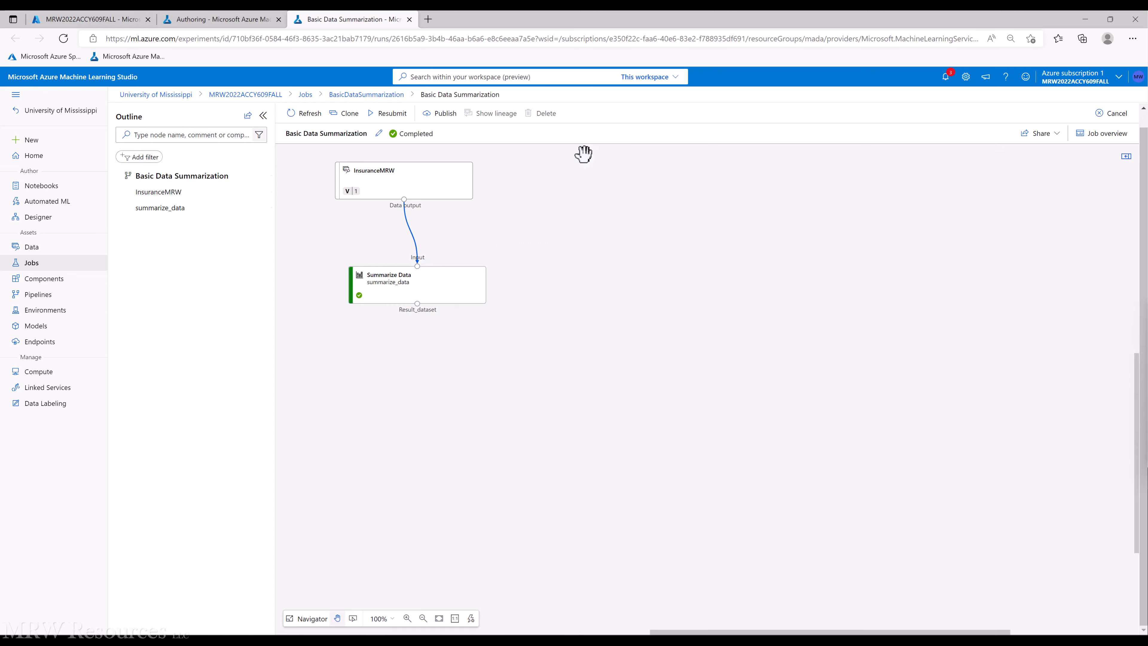
right_click(423, 285)
mouse_move(454, 335)
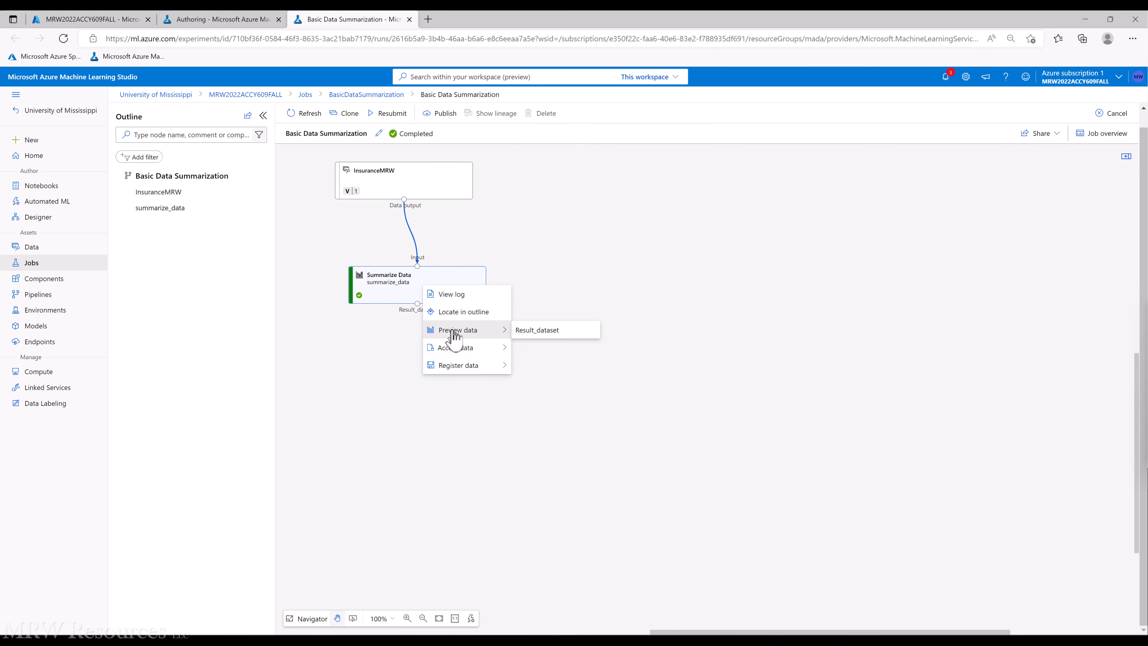
left_click(547, 331)
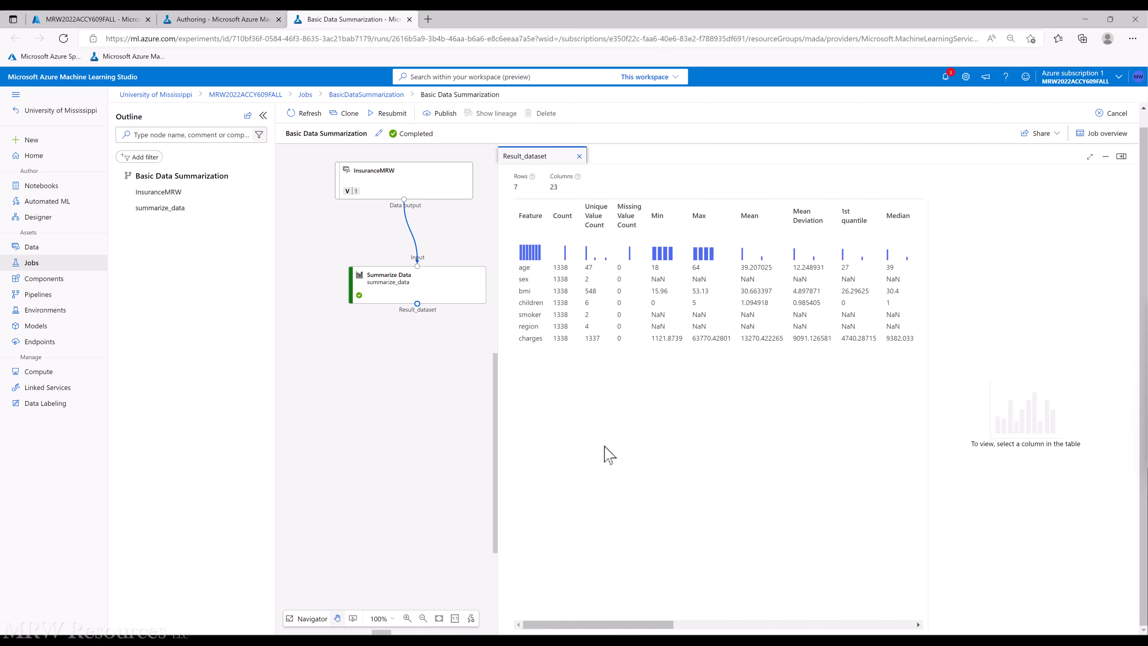
left_click(529, 277)
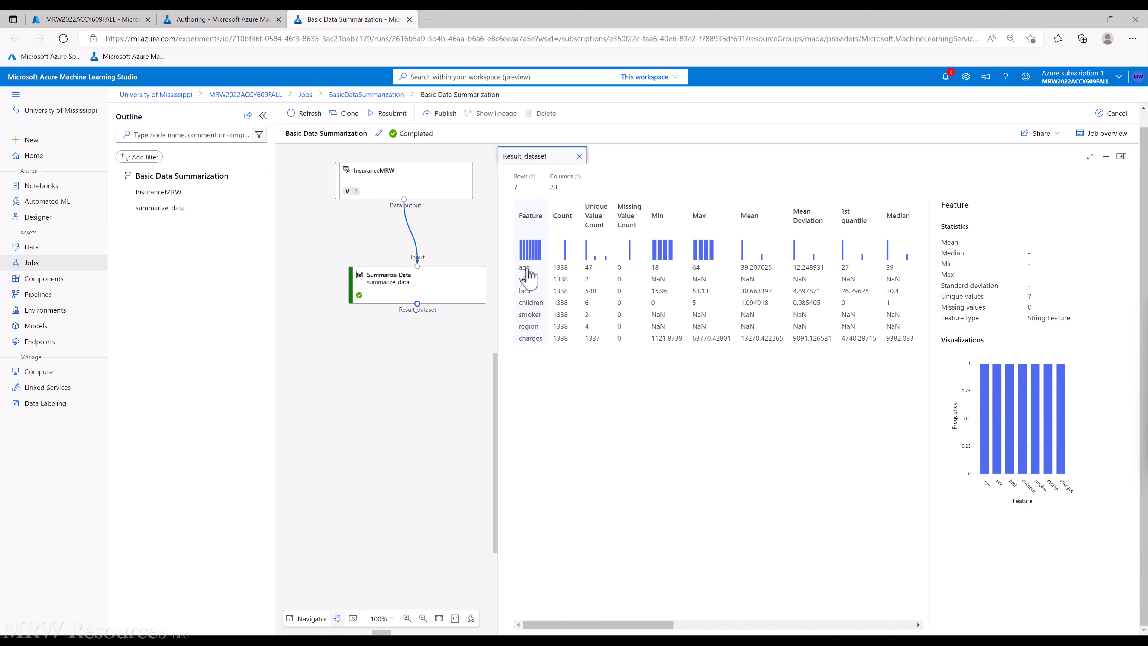
Review the statistics and charts of the Count, Unique Value Count, Missing Value Count, Min, Max and Mean columns in Result_dataset.
left_click(561, 271)
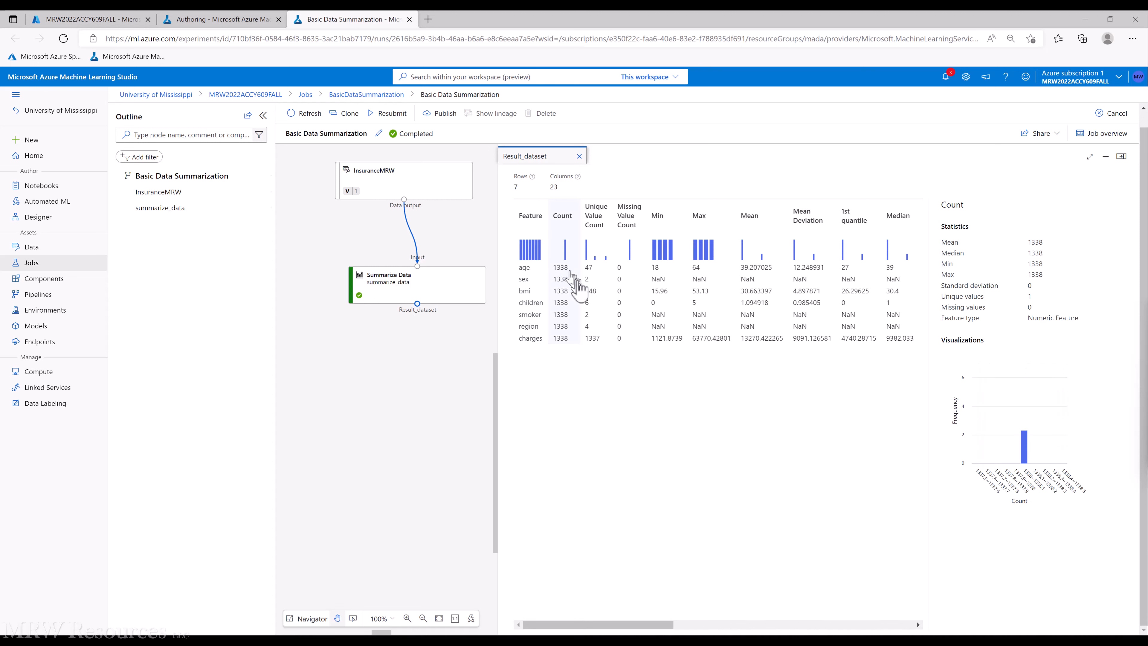
left_click(596, 291)
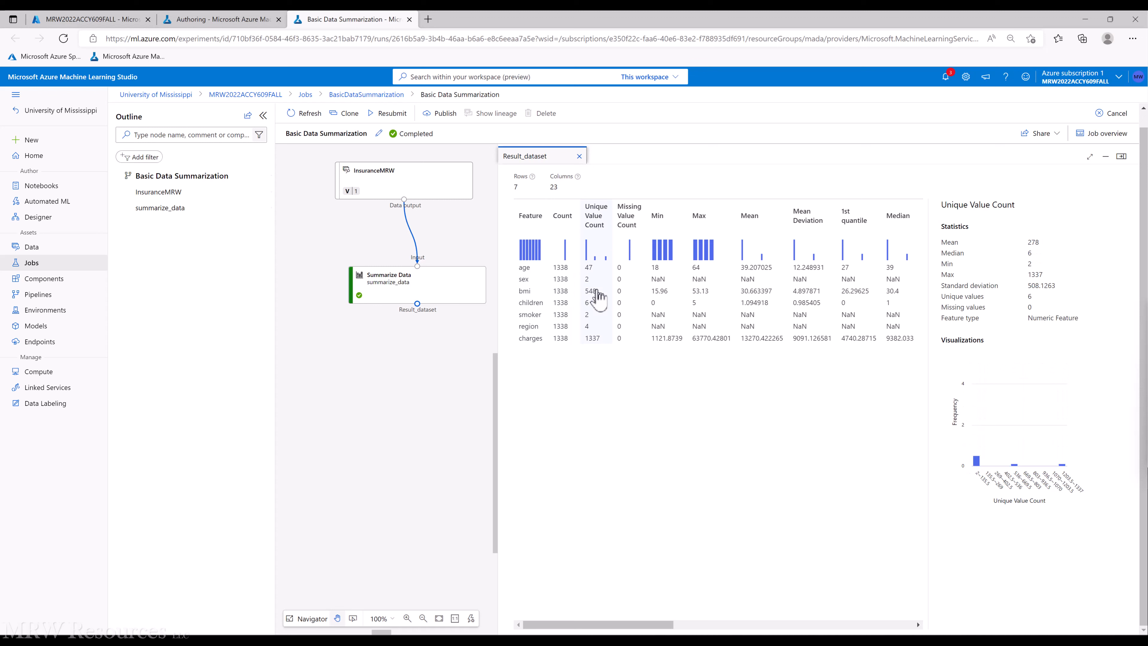
left_click(633, 308)
left_click(663, 319)
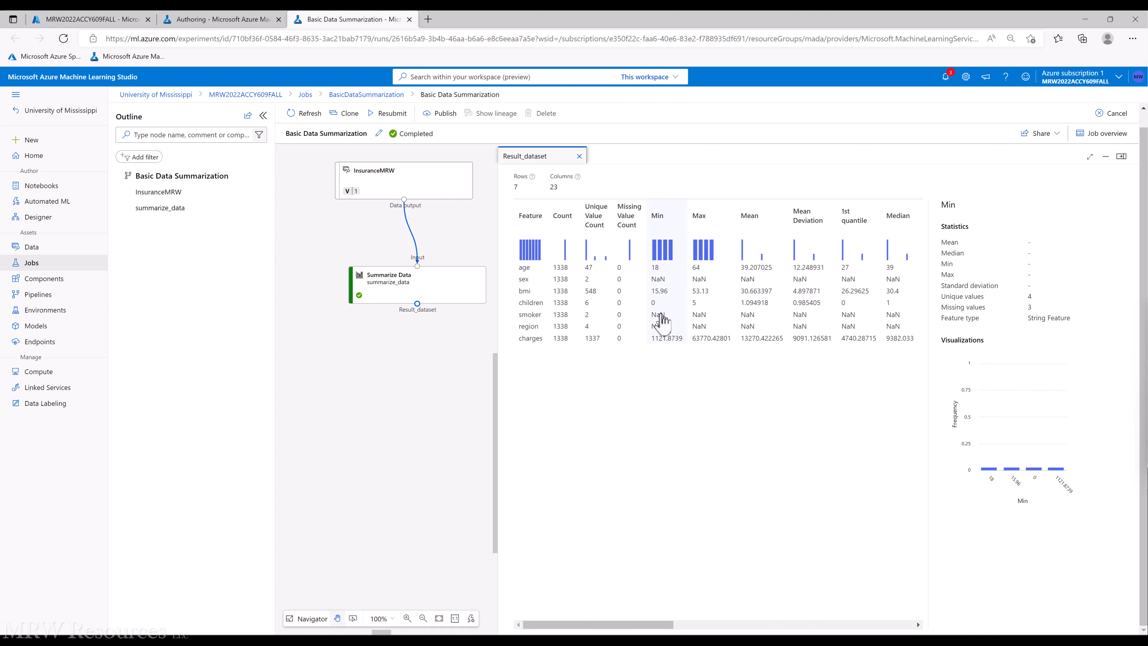
left_click(703, 325)
left_click(772, 325)
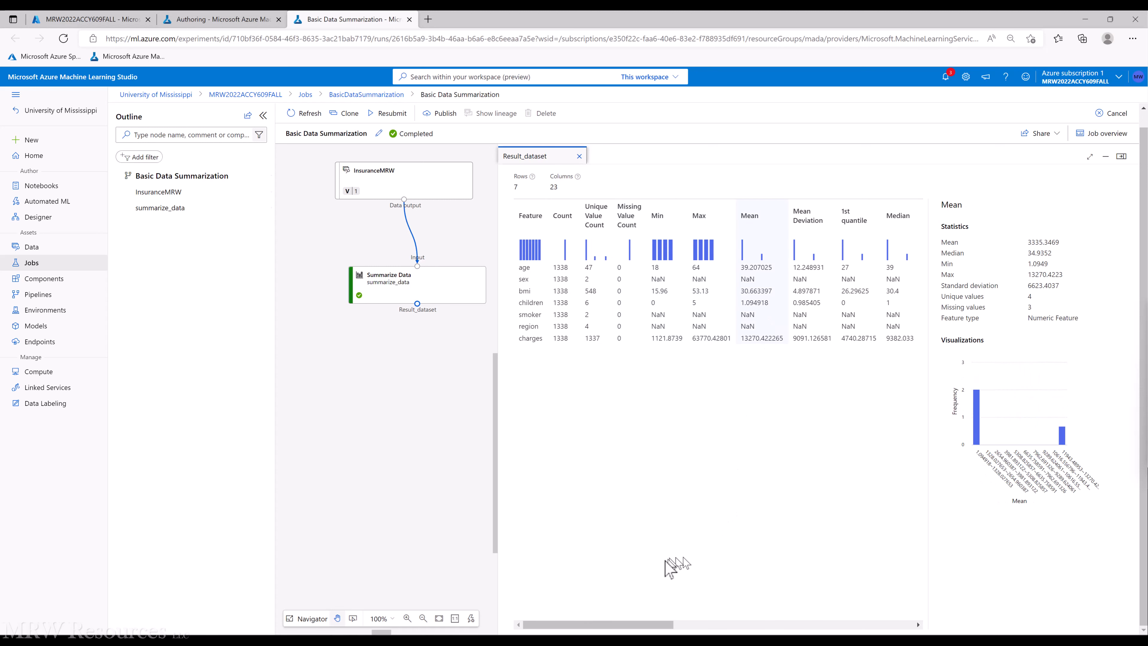
Review the statistics and charts of the P0.5, P1, P5, P95, P99.5, Sample Kurtosis and Sample Skewness columns in Result_dataset.
left_click_drag(614, 626, 856, 625)
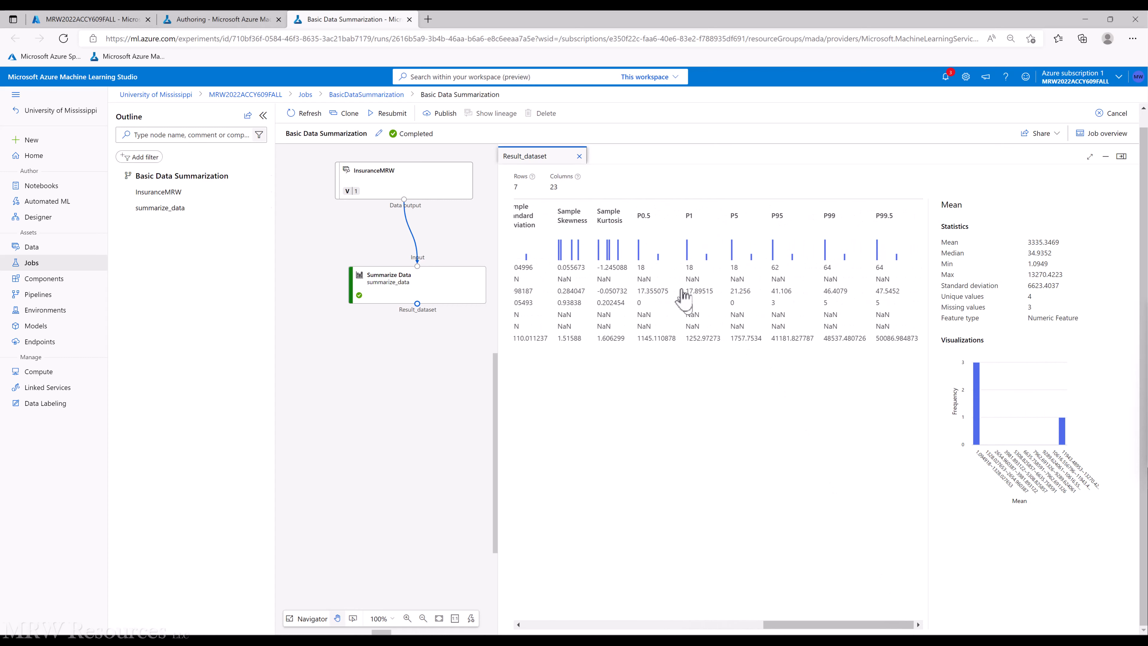
left_click(651, 288)
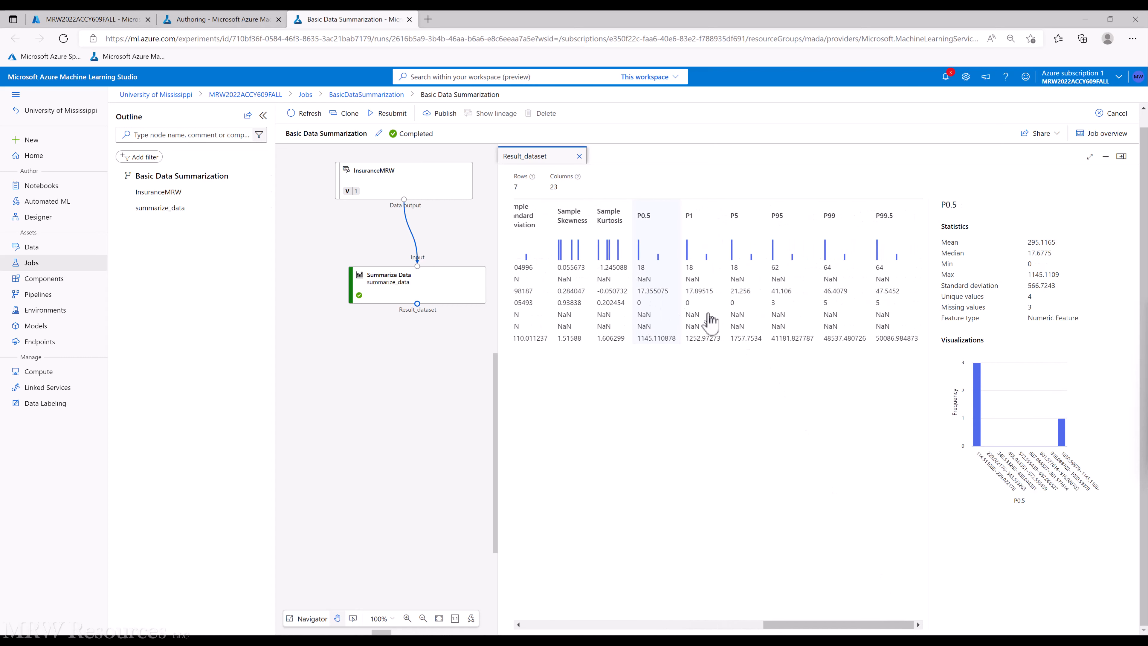
left_click(703, 322)
left_click(758, 322)
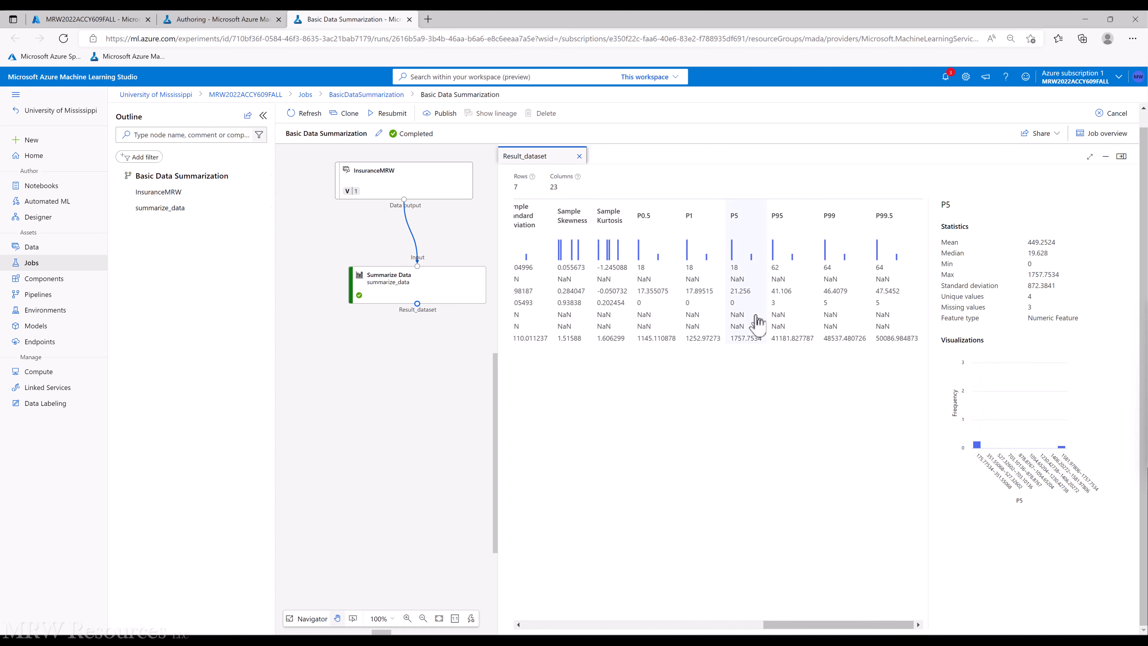
left_click(808, 323)
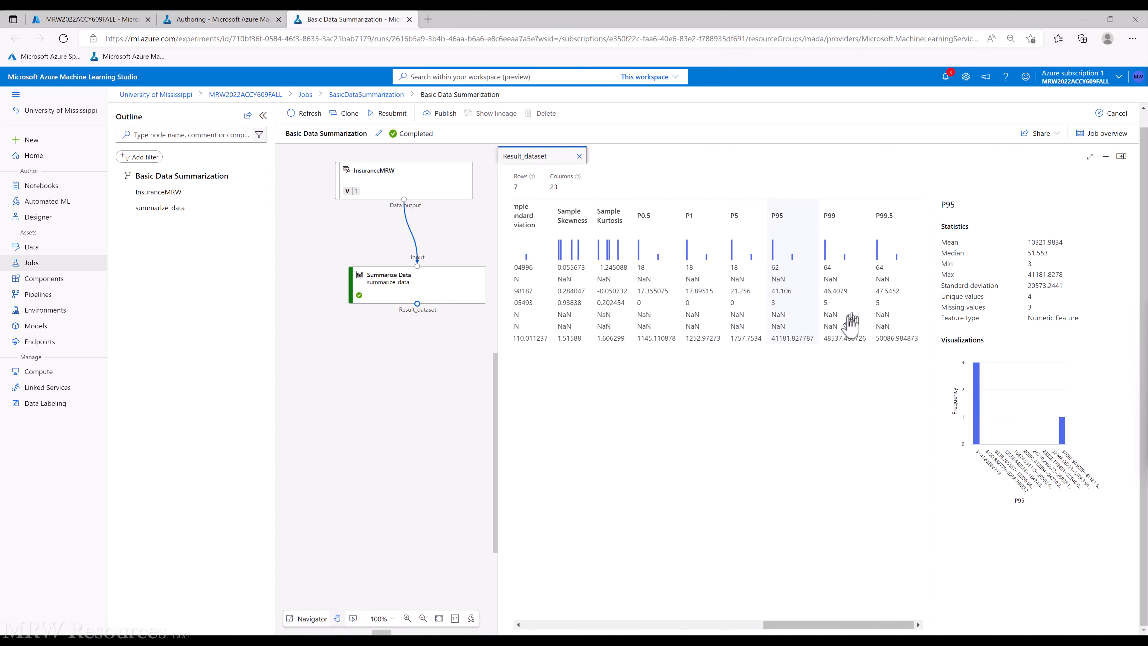
left_click(885, 322)
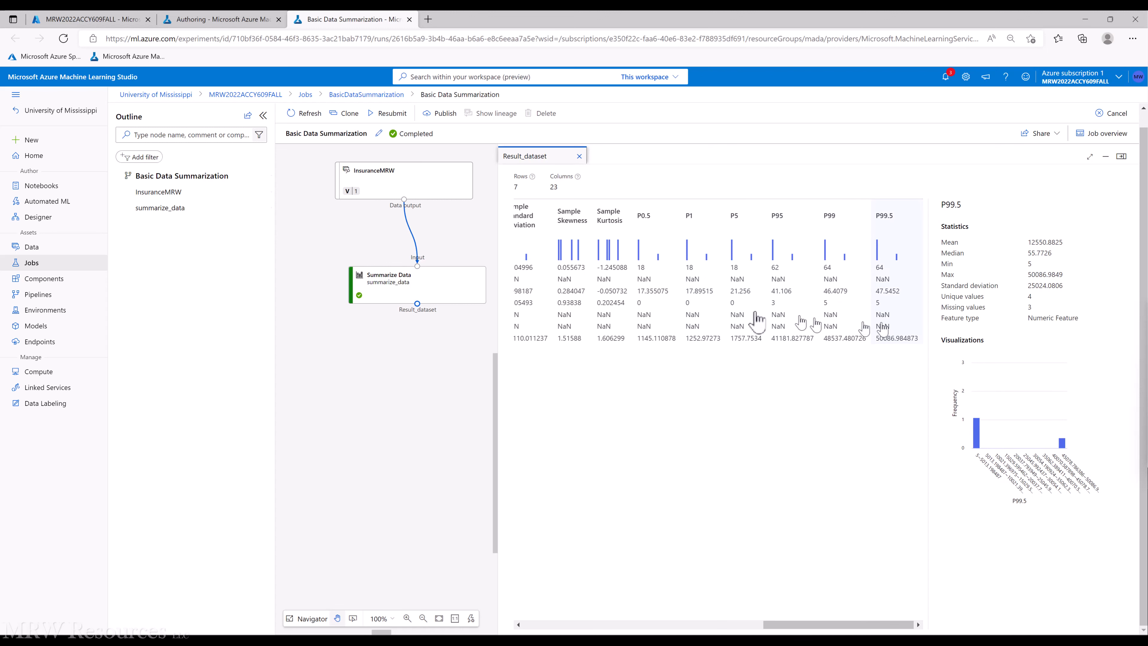
left_click(603, 308)
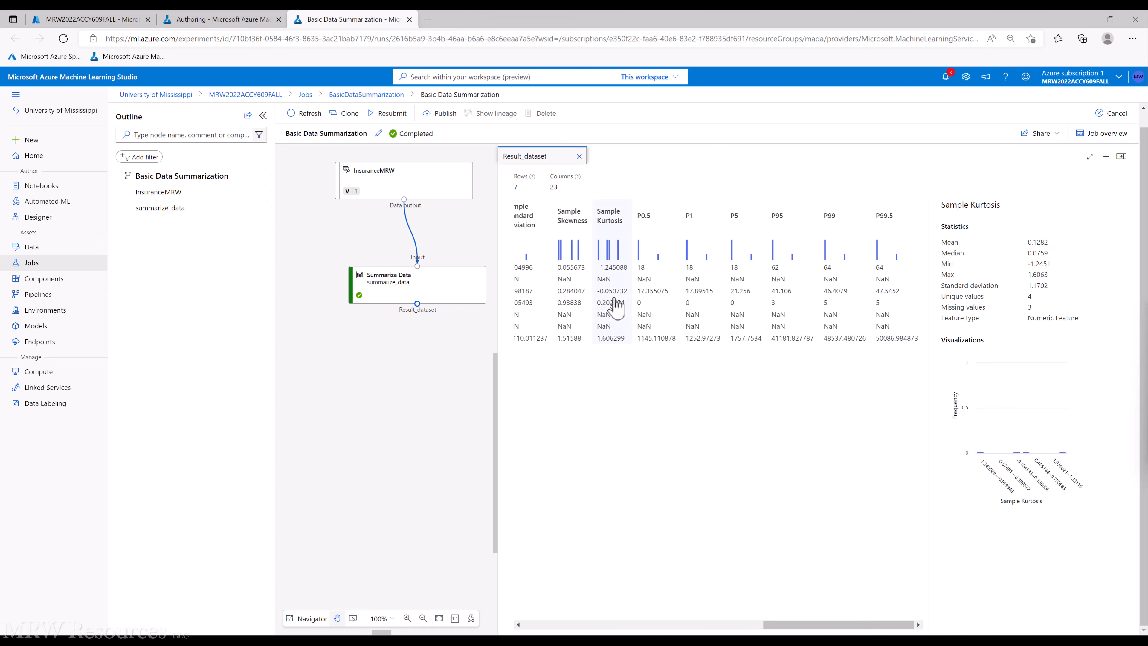
left_click(572, 295)
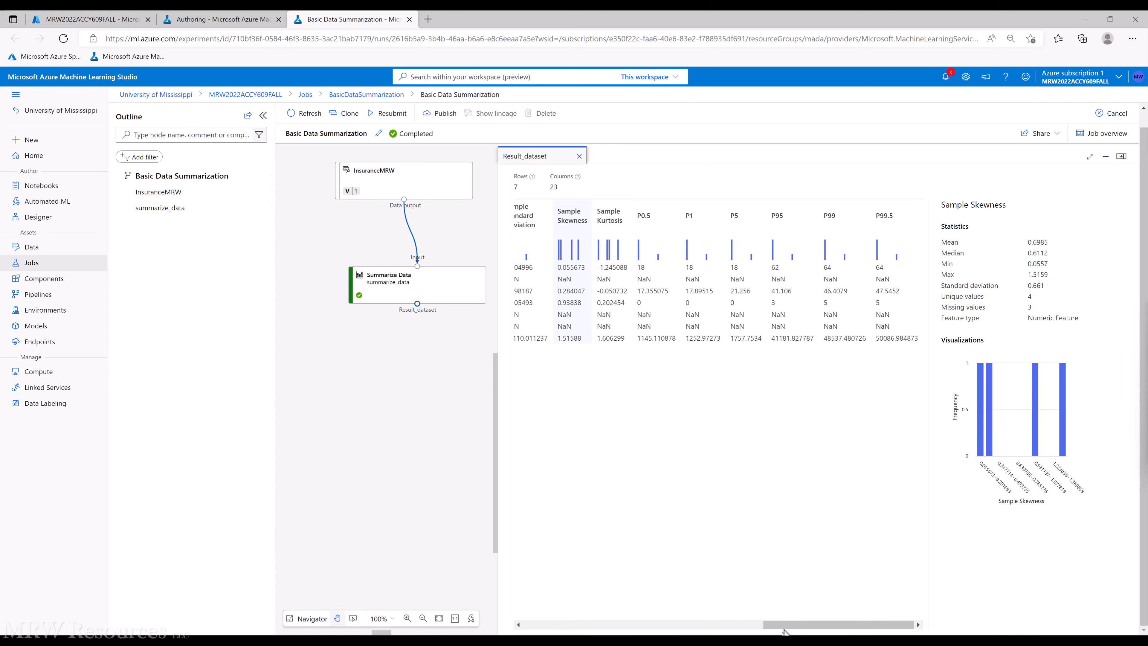
Look across the full Result_dataset table, comparing the mode, range, variance, standard deviation, skewness and kurtosis columns for each feature.
left_click_drag(790, 625, 697, 629)
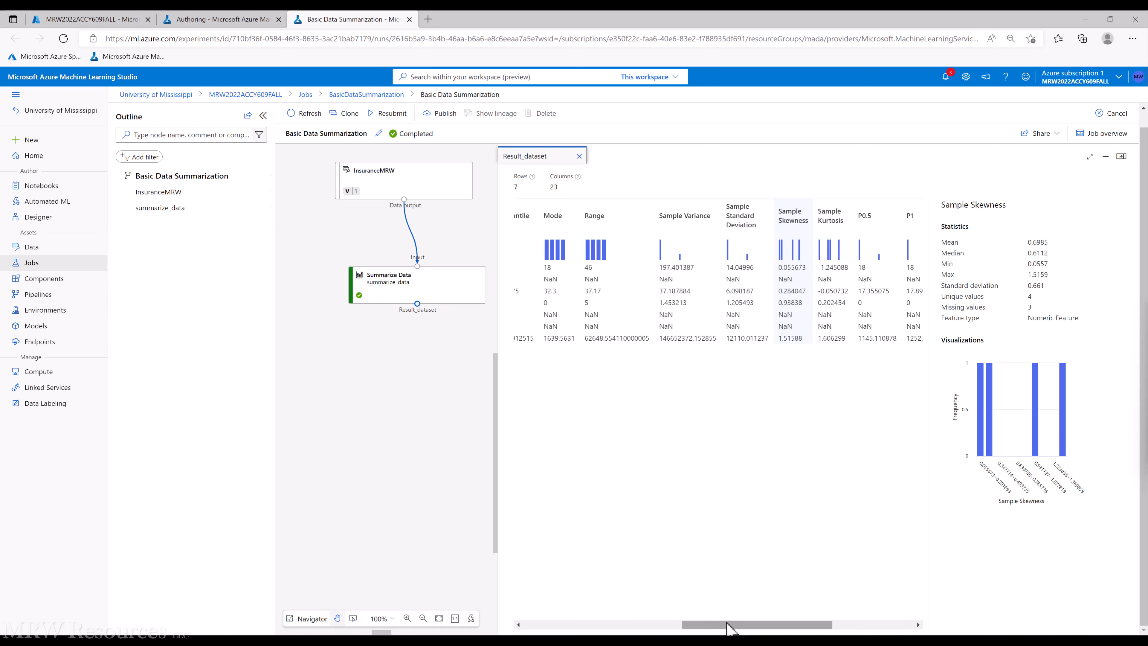
left_click_drag(728, 625, 758, 623)
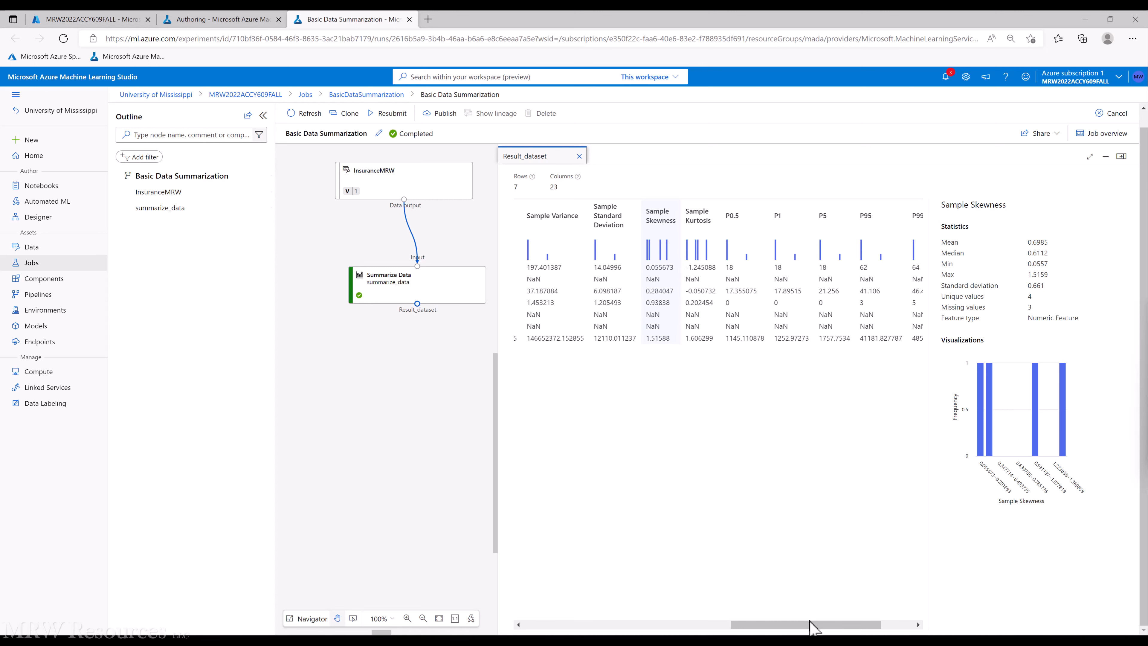
mouse_move(809, 627)
left_mouse_down()
mouse_move(614, 628)
mouse_move(793, 627)
left_mouse_up()
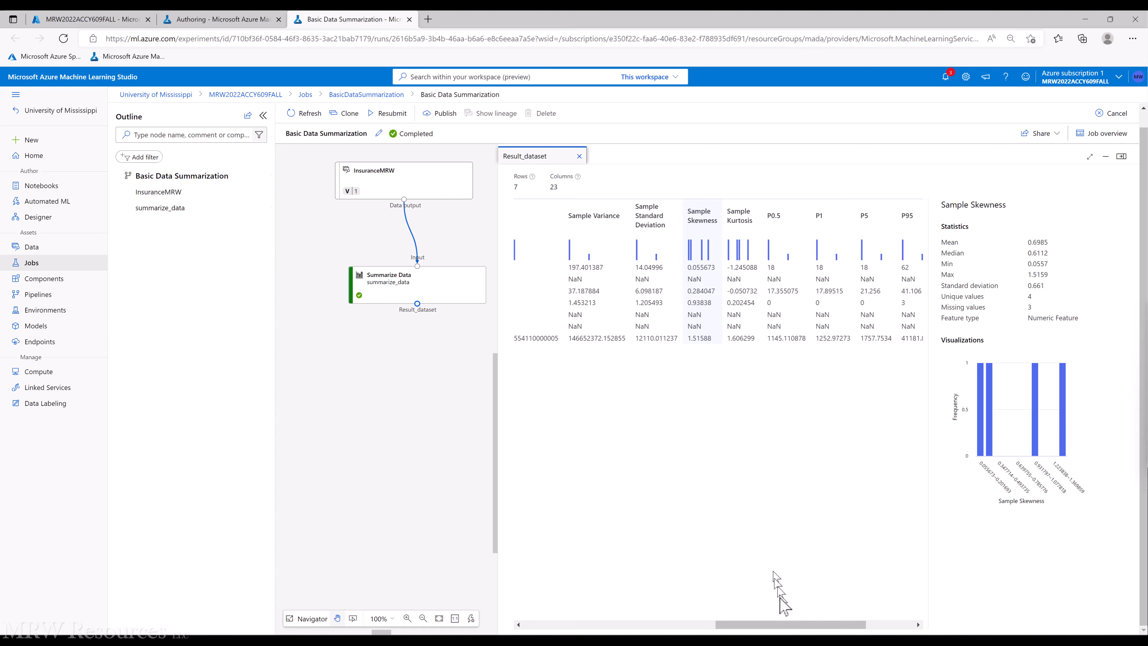
left_click_drag(800, 626, 512, 617)
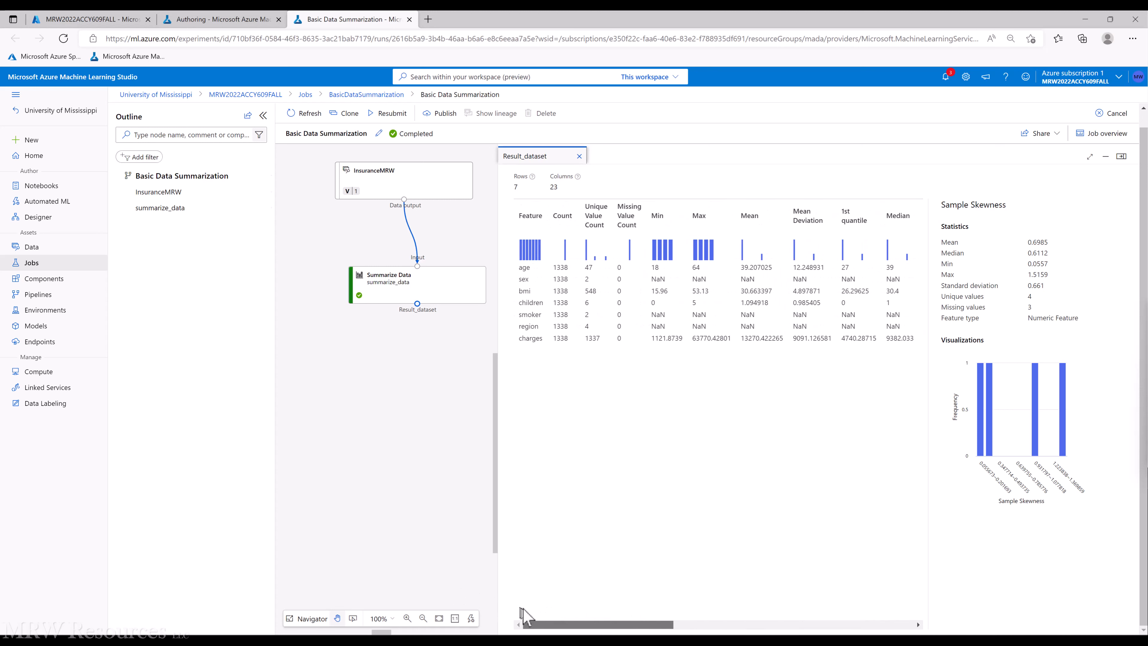
left_click_drag(582, 626, 808, 625)
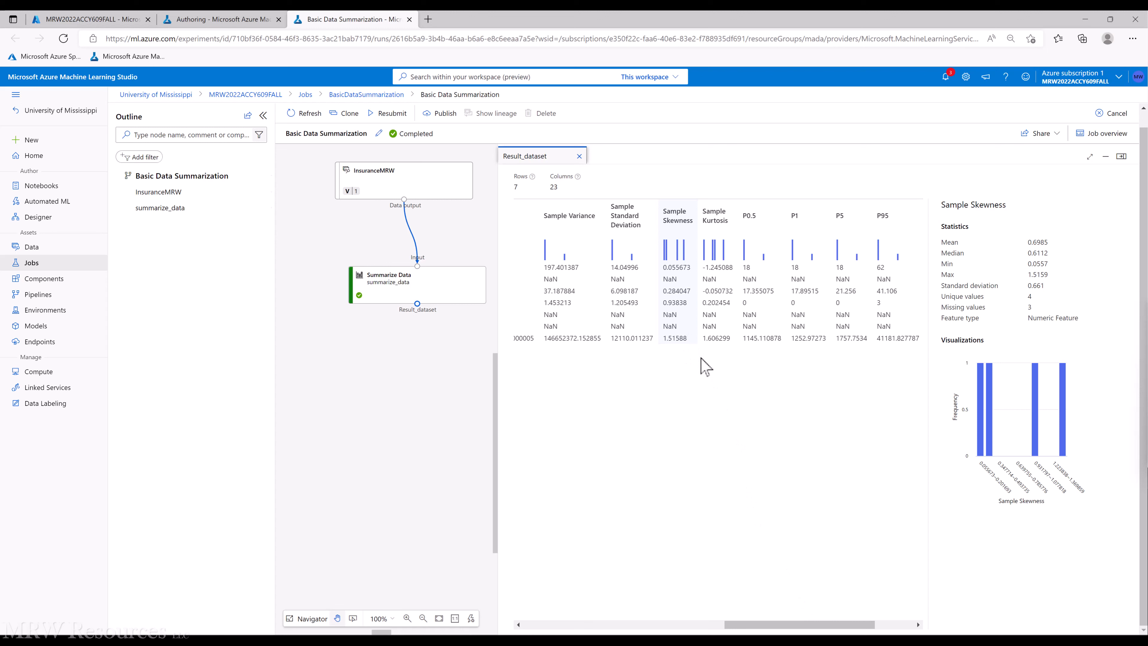
Preview the InsuranceMRW dataset again and look through its profile down to the charges column.
right_click(418, 178)
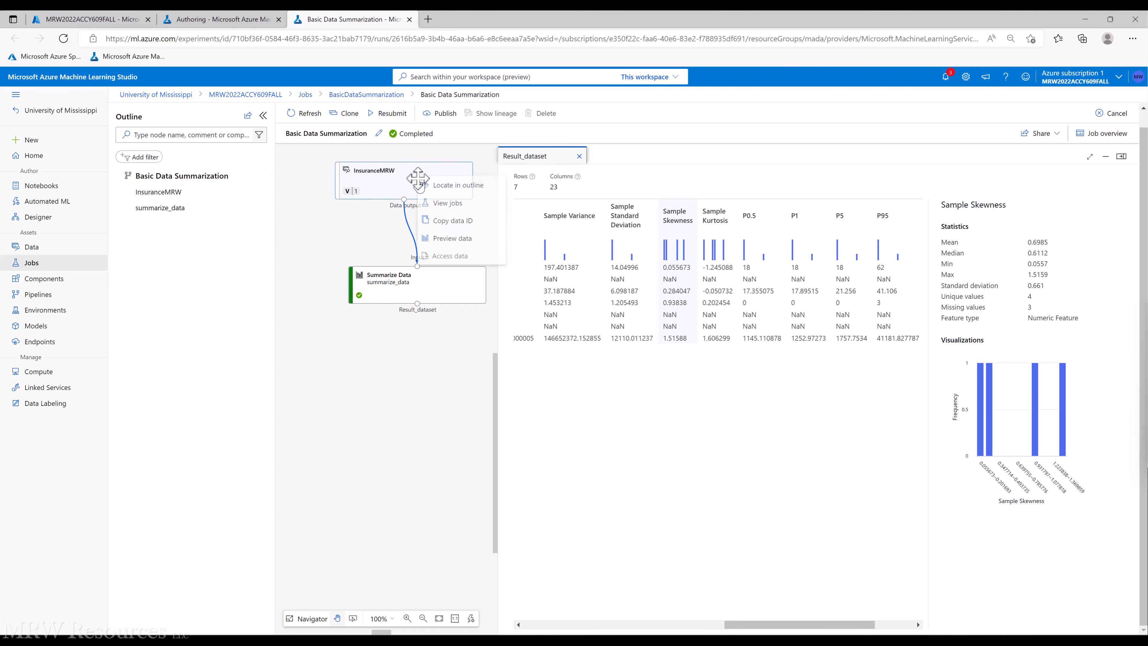
left_click(447, 240)
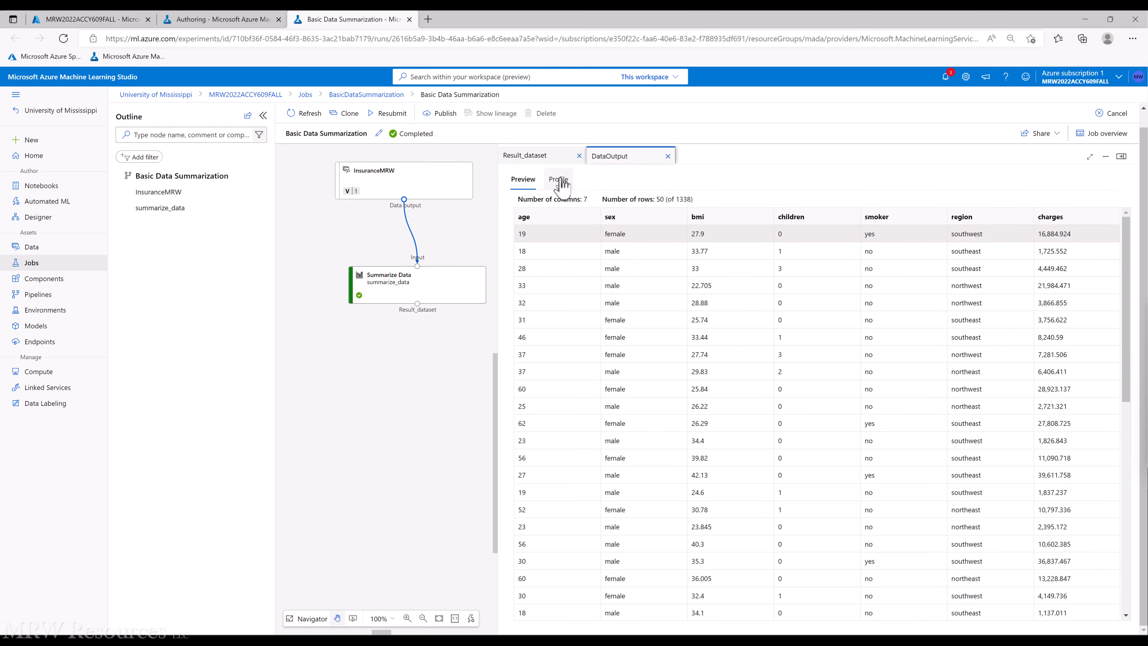
left_click(559, 179)
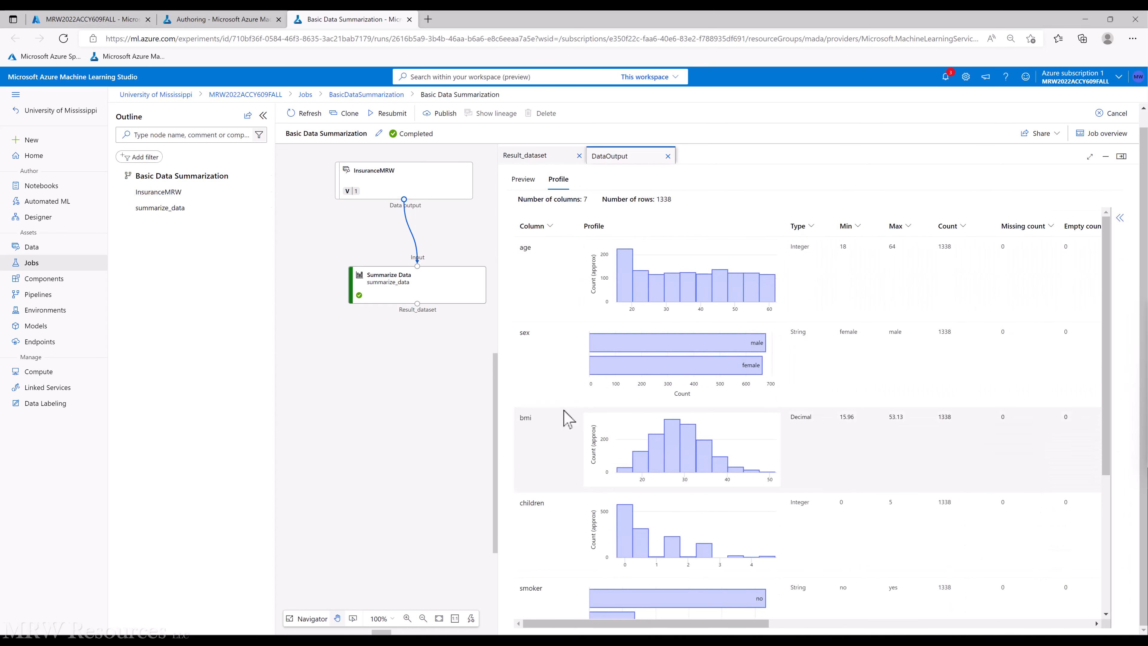
scroll(566, 421, "down", 3)
scroll(567, 421, "down", 2)
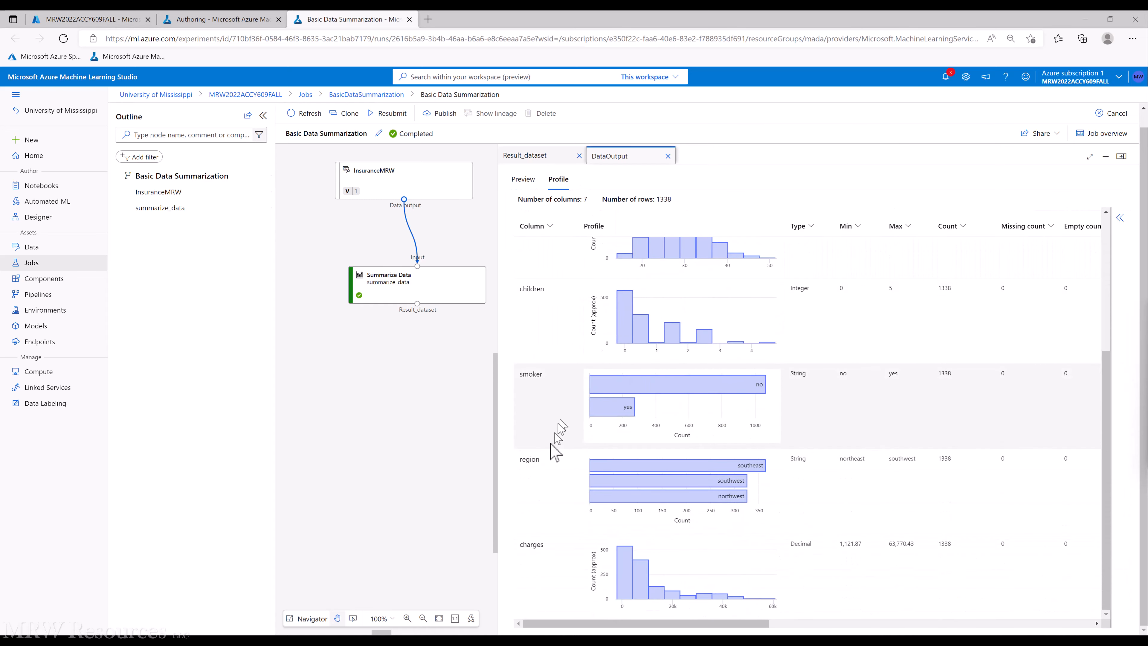
Display the charges column's plot and statistics, and examine its skewness, kurtosis and quantile values in the profile table.
left_click(570, 597)
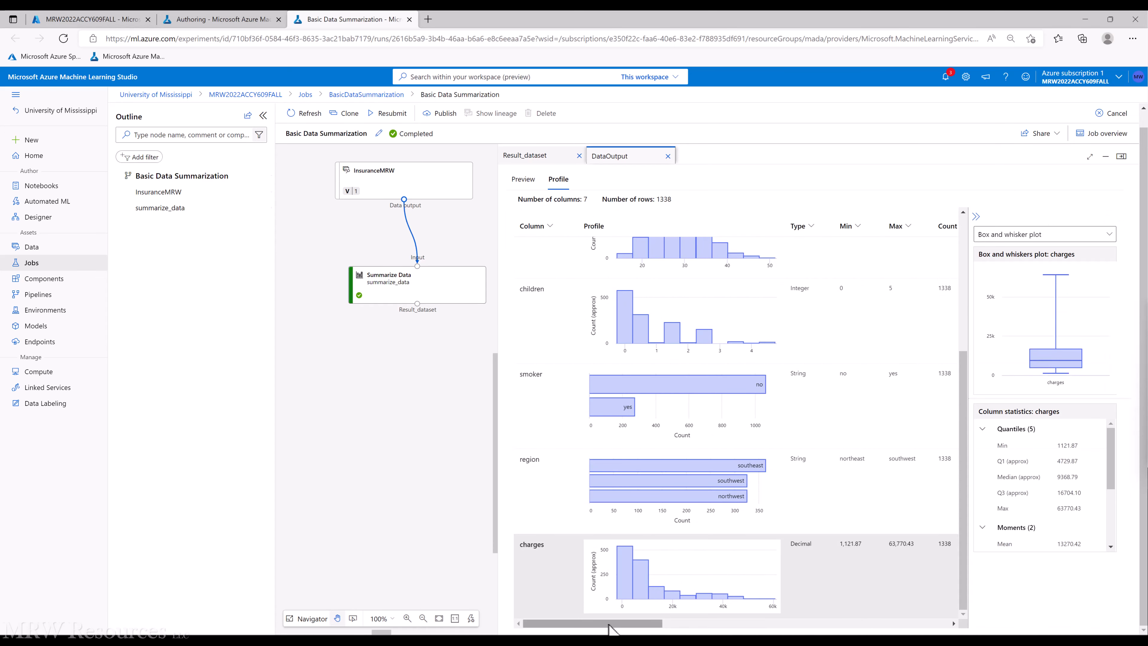
left_click_drag(609, 626, 773, 626)
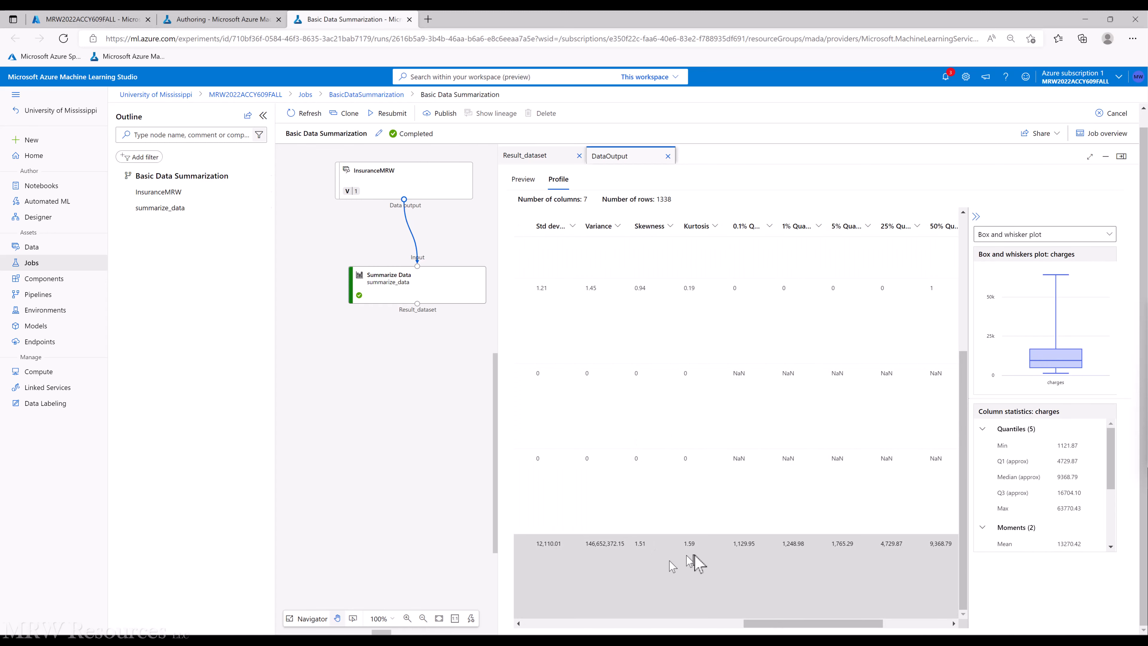
left_click_drag(831, 624, 891, 624)
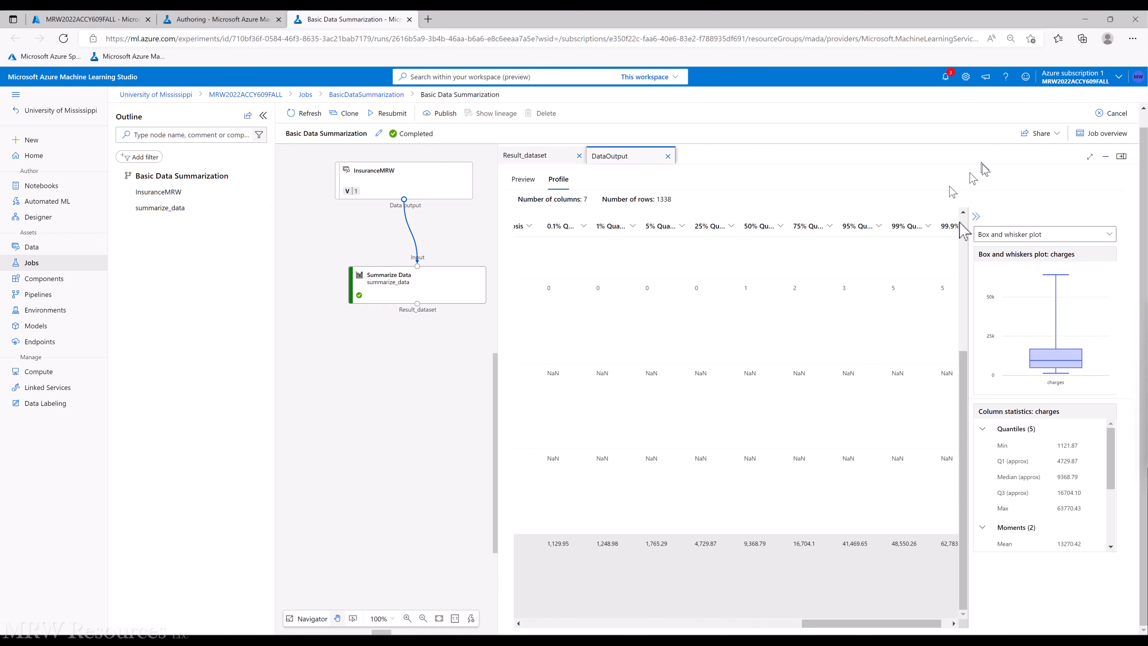
View the charges column as a histogram, switch back to the box and whisker plot, and review its moments and cell counts.
mouse_move(1067, 288)
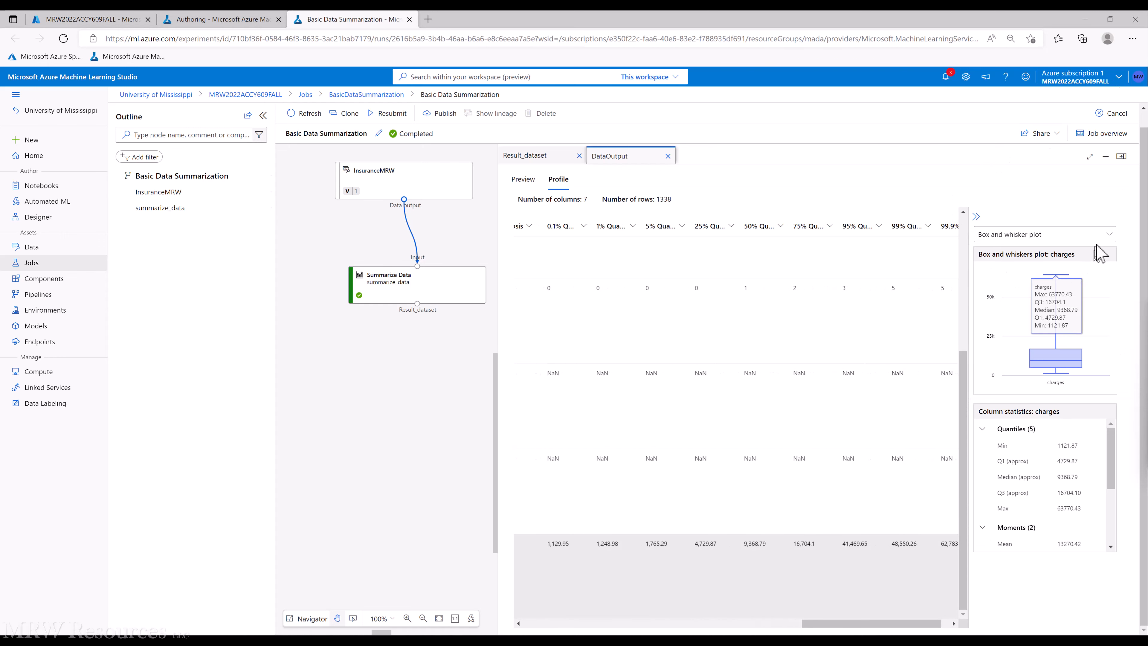
left_click(1108, 234)
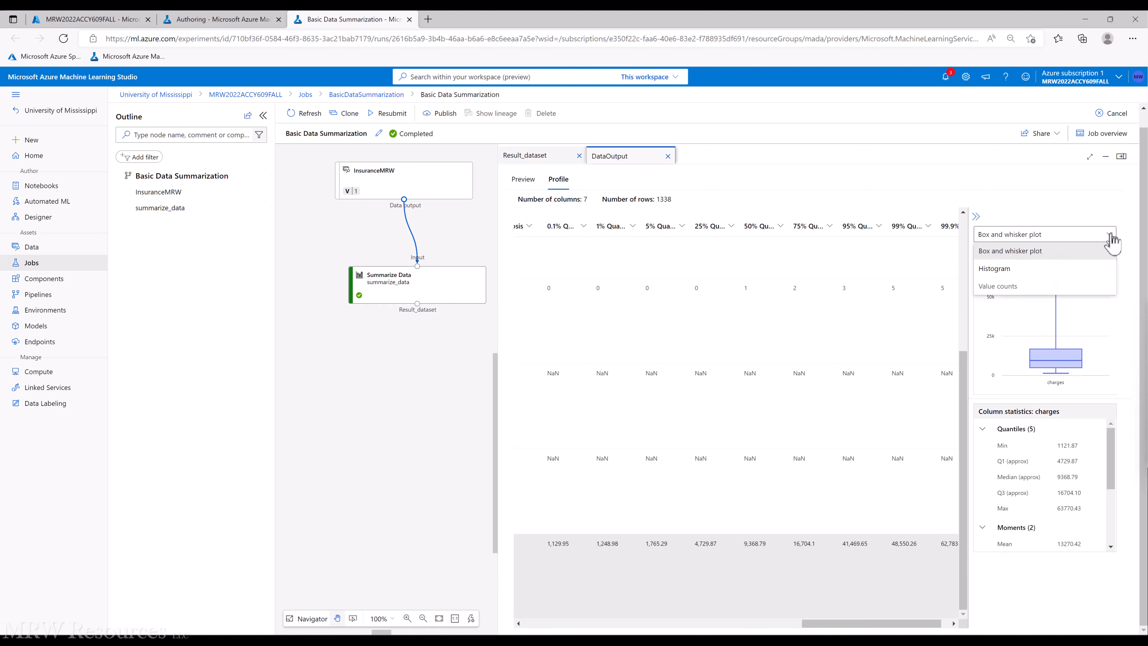
left_click(1021, 269)
left_click(1108, 235)
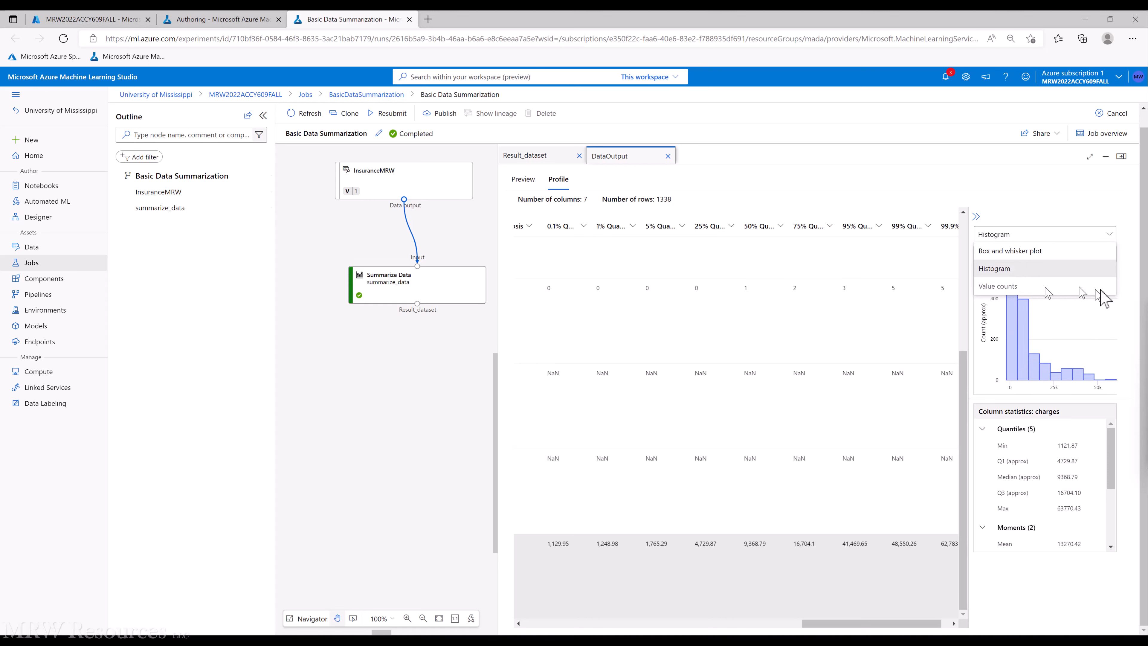
left_click(1010, 252)
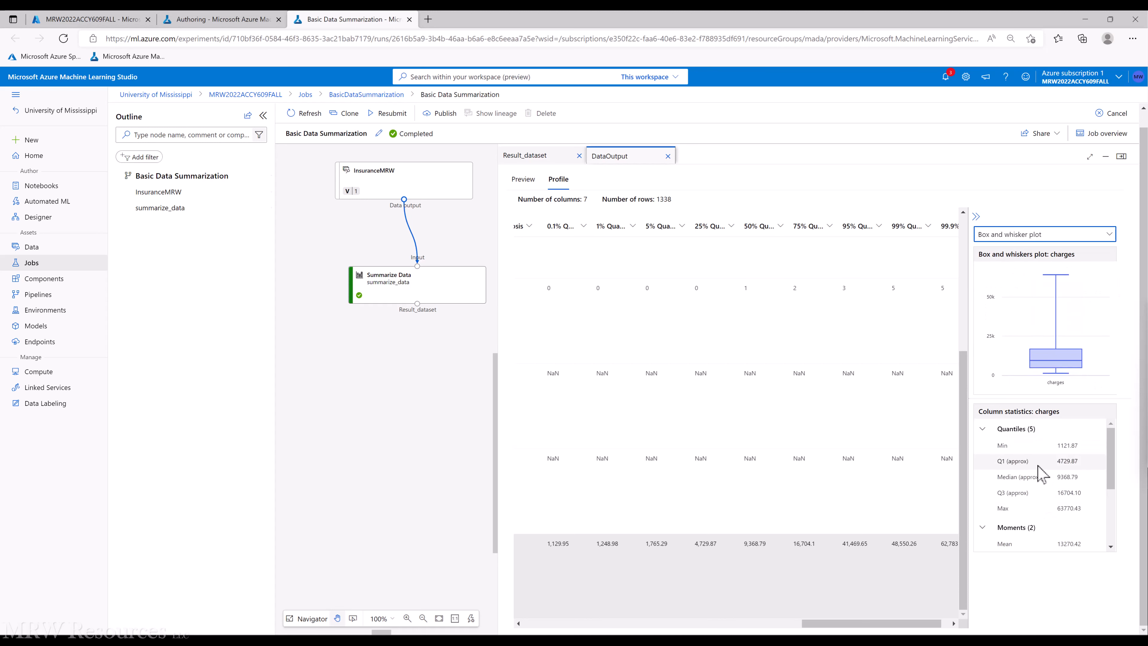
scroll(1018, 484, "down", 3)
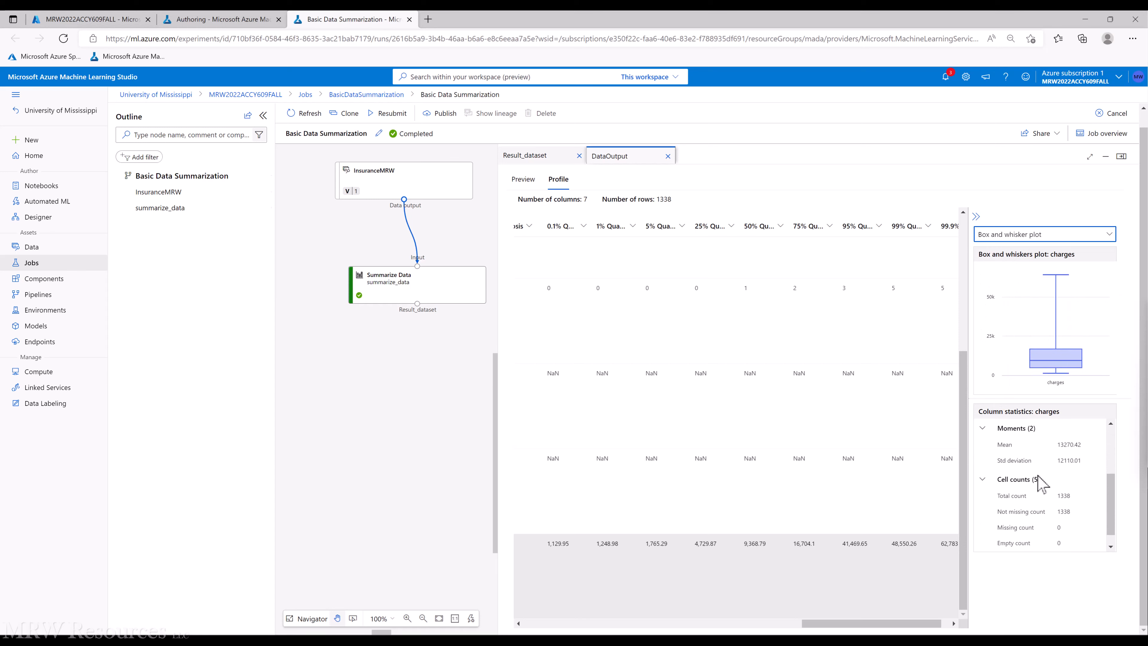
View the value counts of the region and smoker columns, then close the DataOutput and Result_dataset previews.
left_click(846, 496)
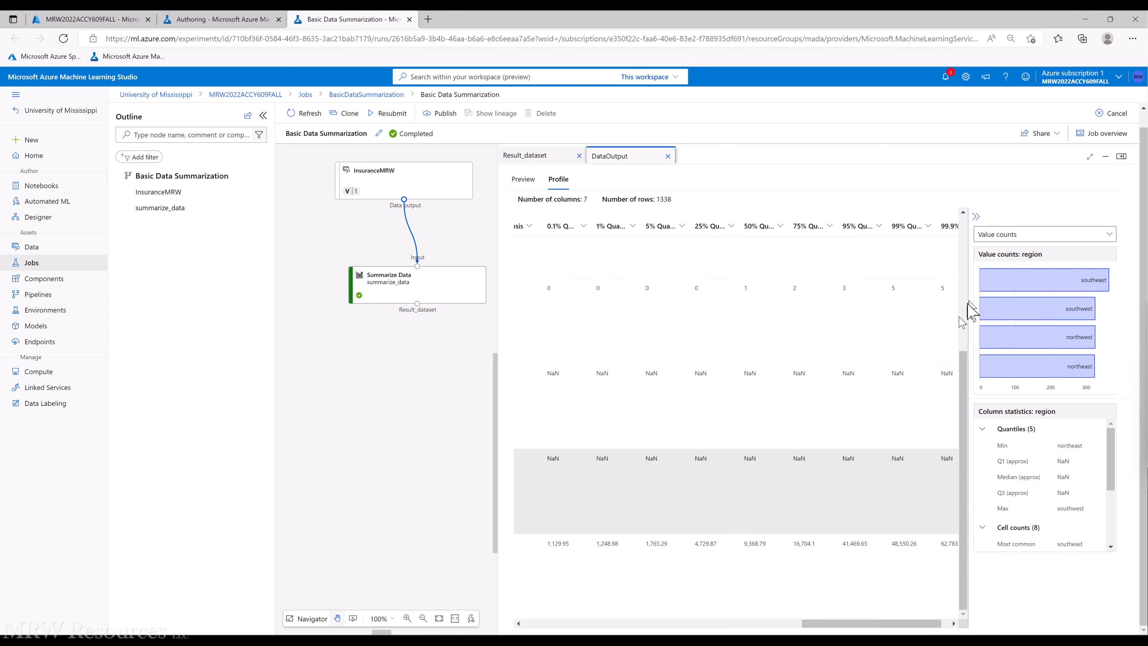
left_click(784, 390)
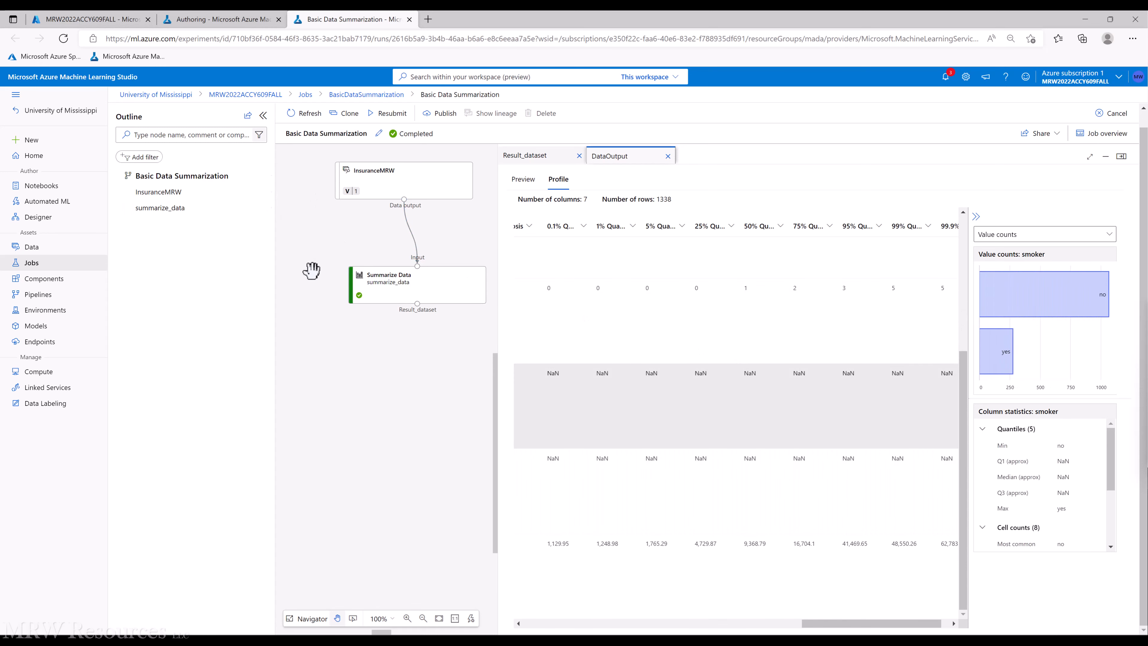
left_click(667, 157)
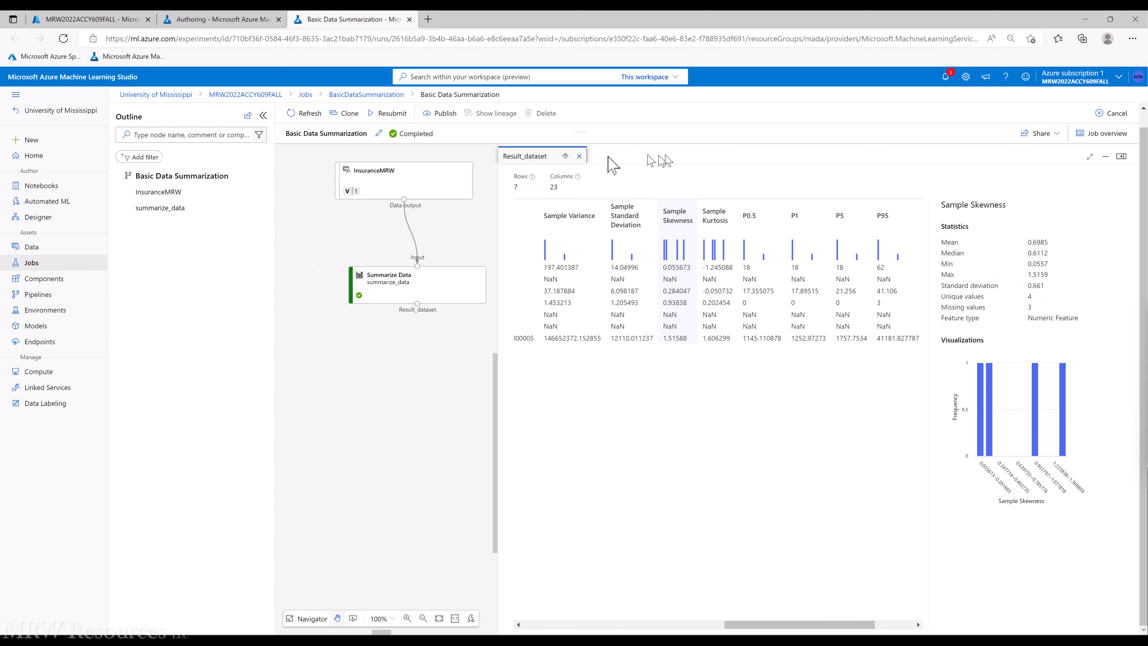
left_click(578, 154)
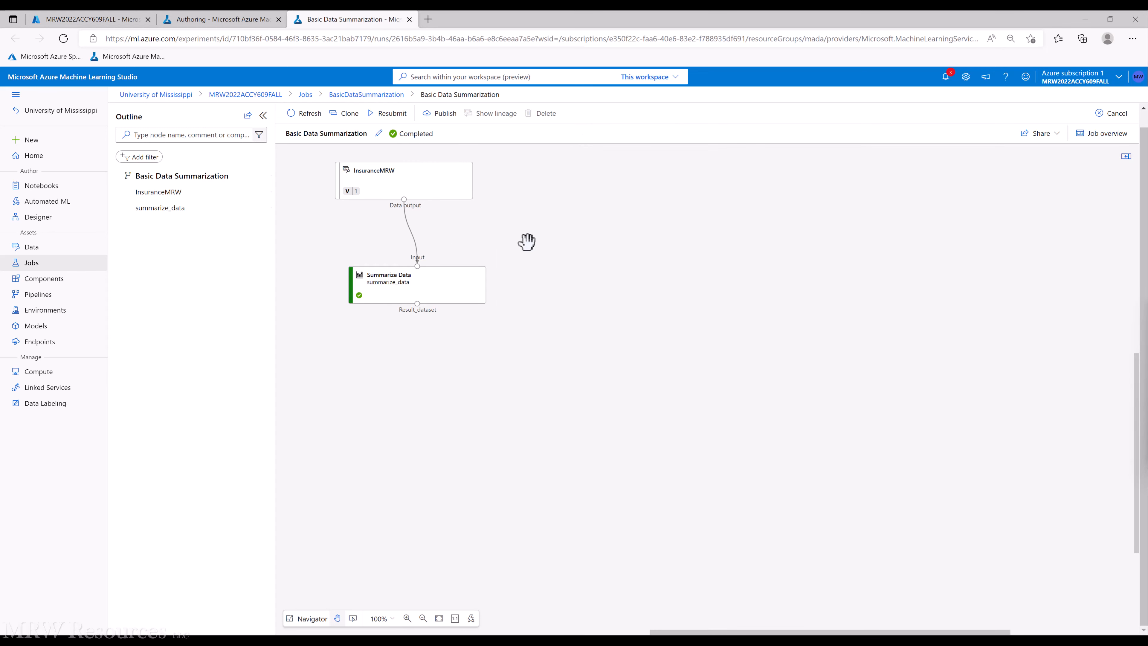